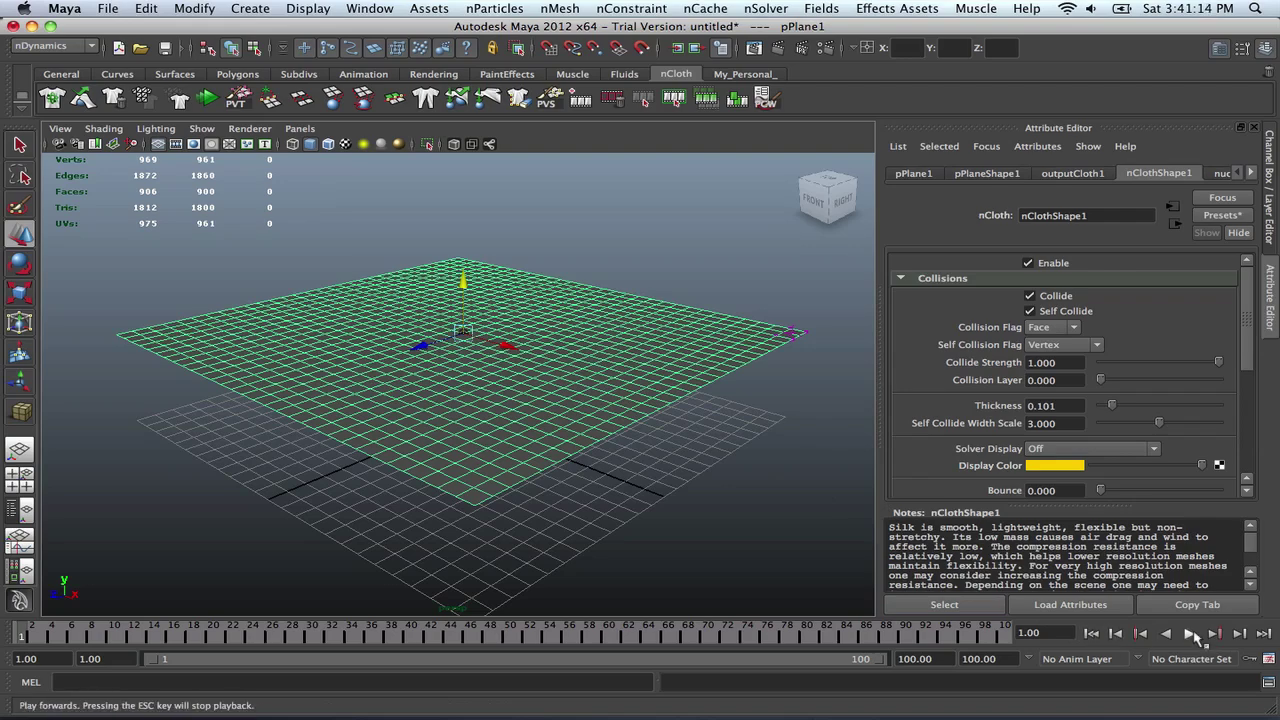
Play the existing cloth simulation, stop it at frame 55, and rewind to the first frame
click(1191, 634)
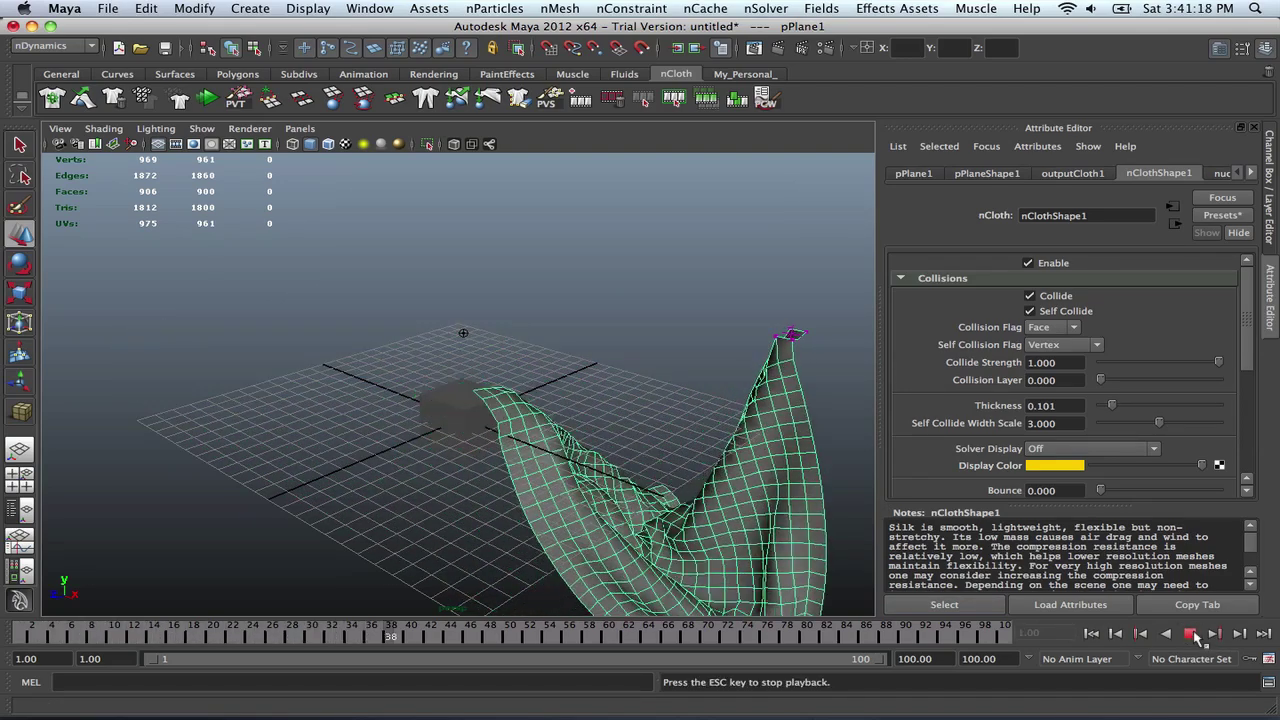
click(1191, 634)
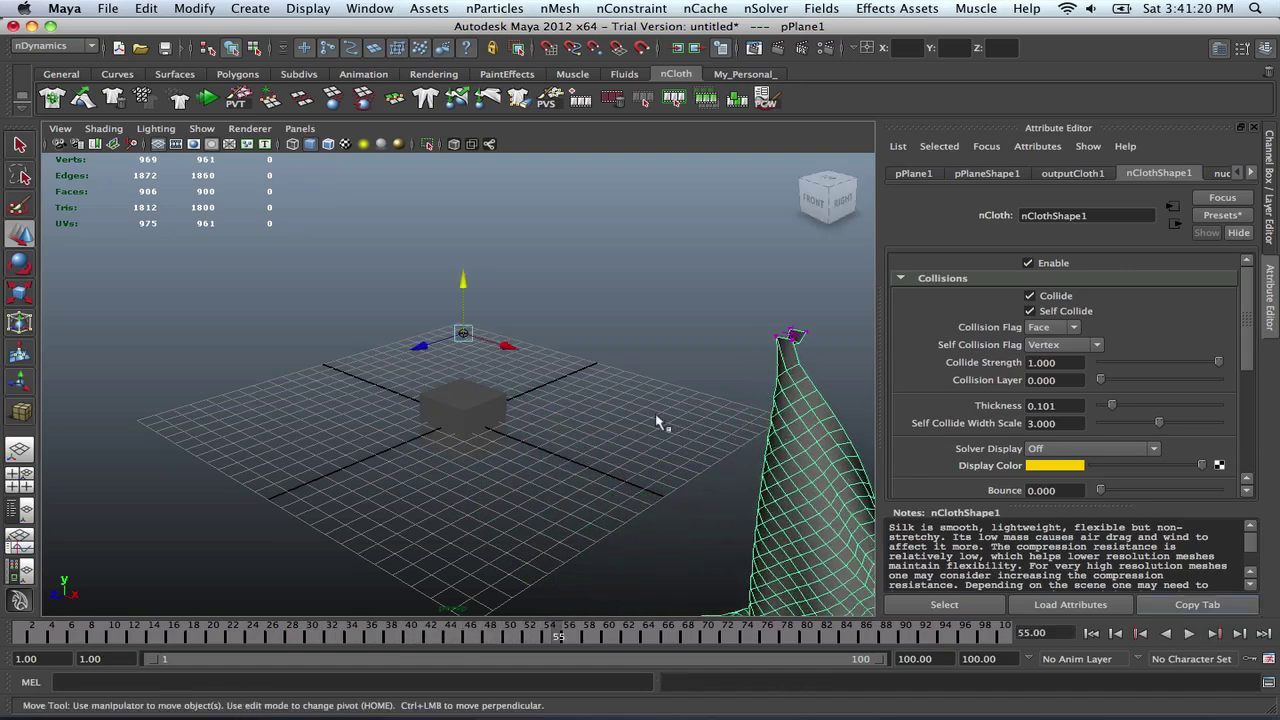
click(1091, 633)
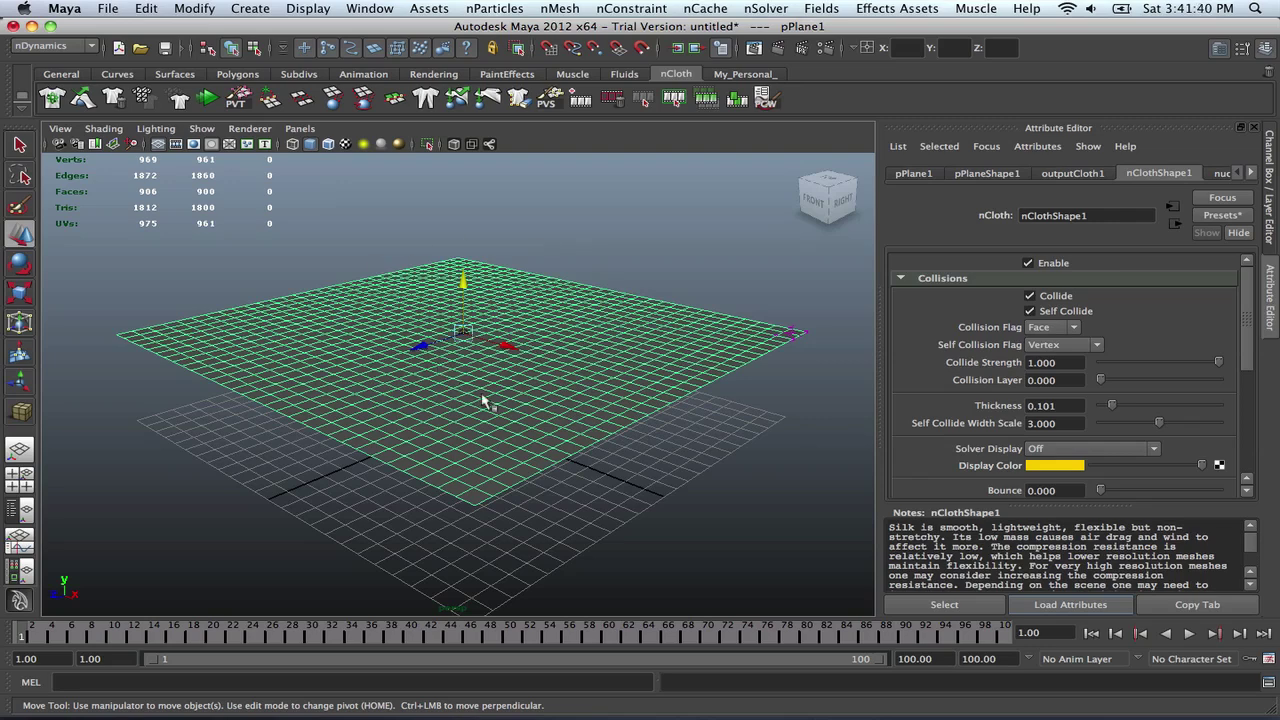
Start a new scene without saving changes and show the Channel Box
click(118, 48)
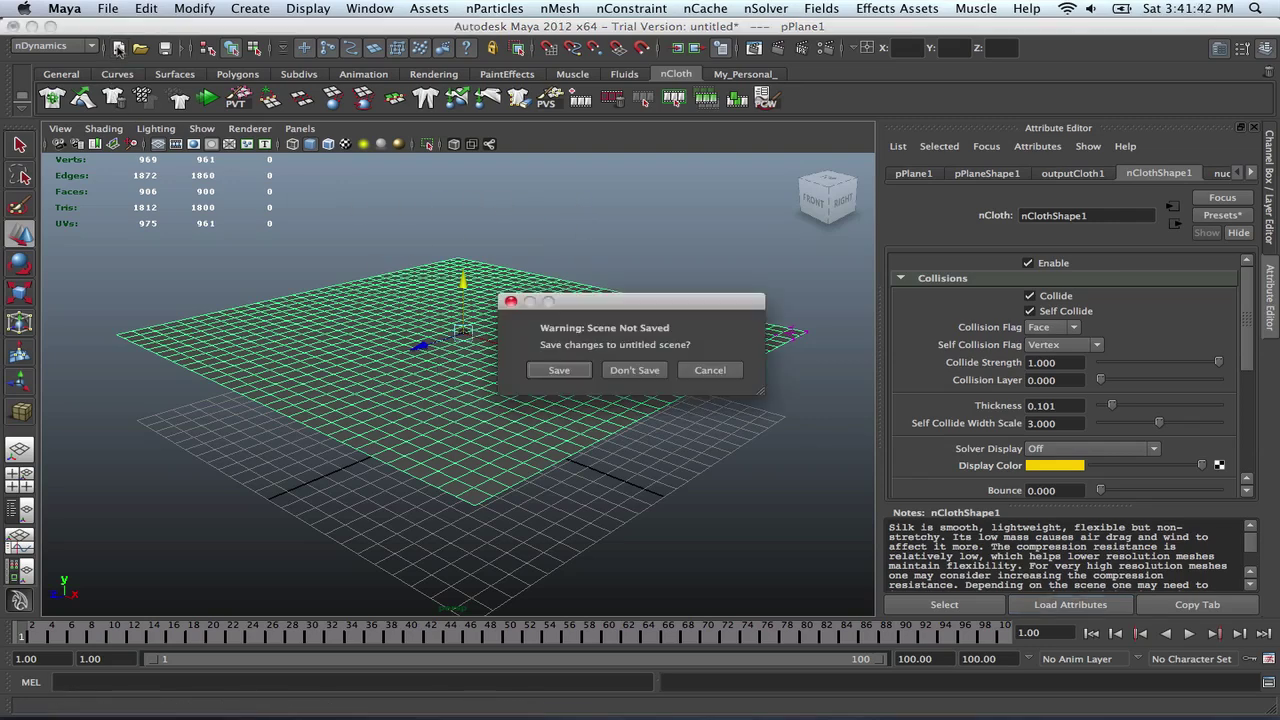
click(634, 372)
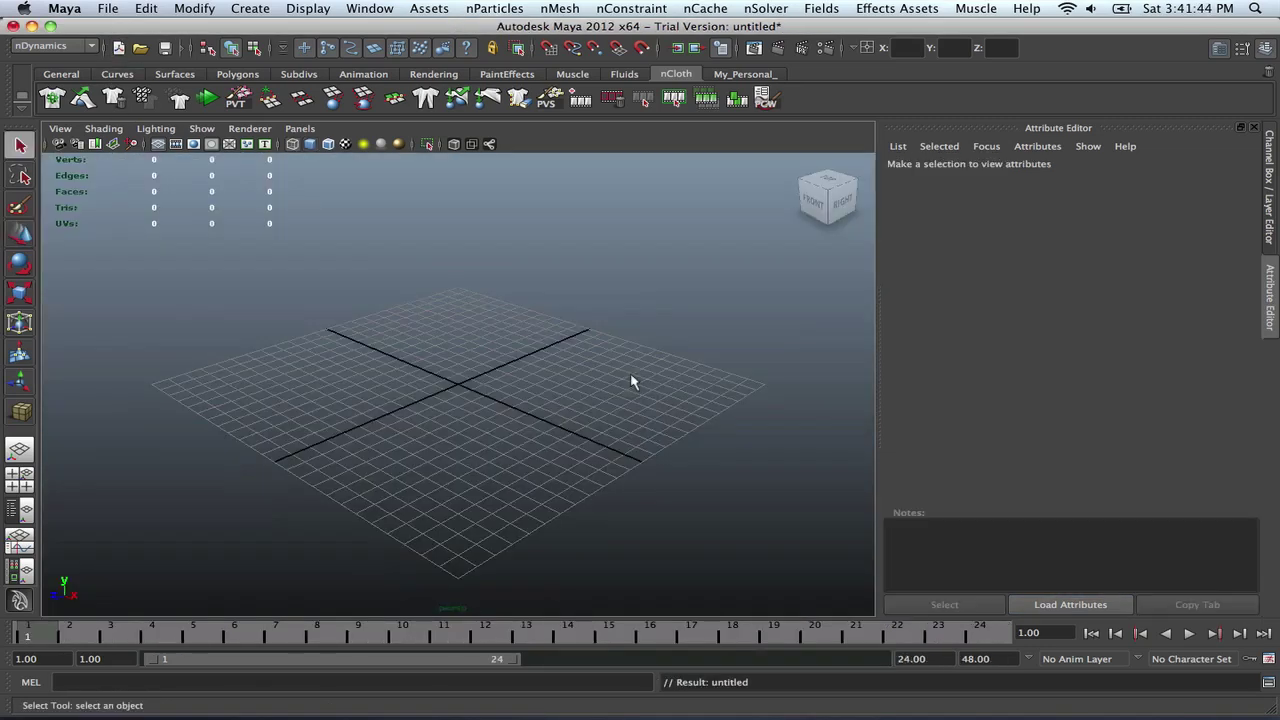
click(1219, 49)
click(1219, 49)
click(1219, 49)
click(1241, 48)
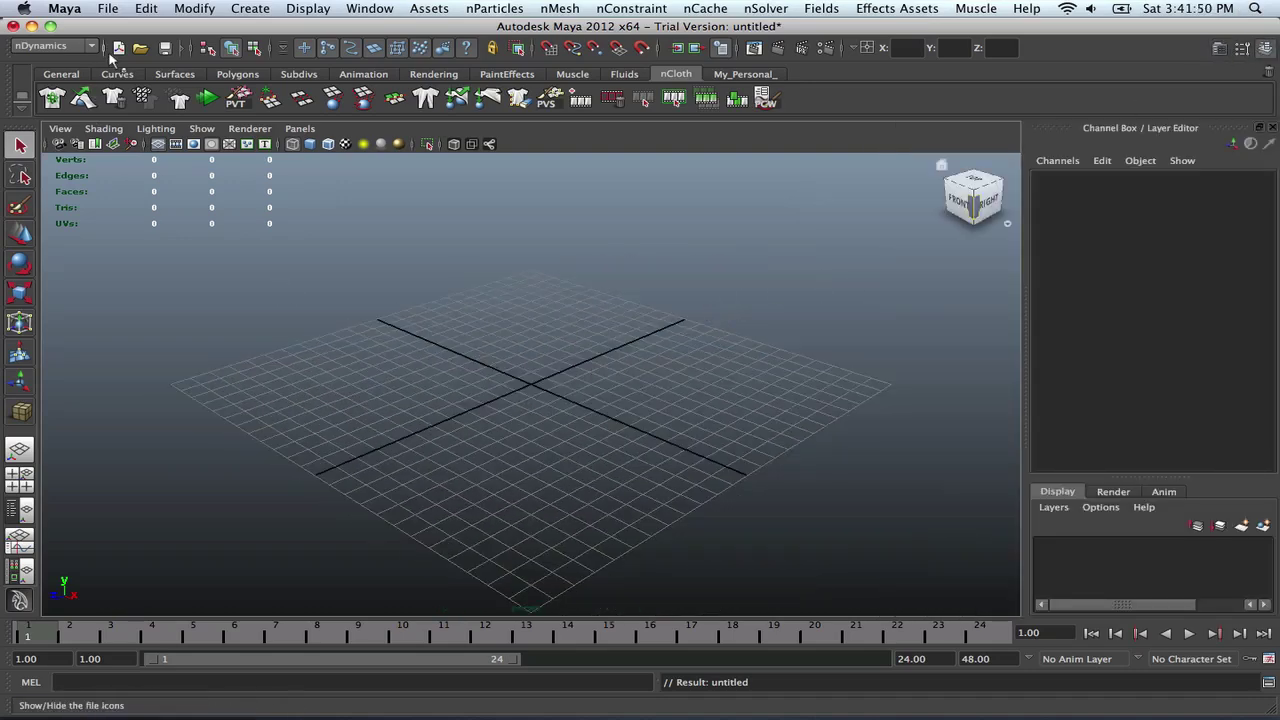
Draw a polygon plane spanning the whole grid and display it smooth-shaded
click(237, 74)
click(177, 100)
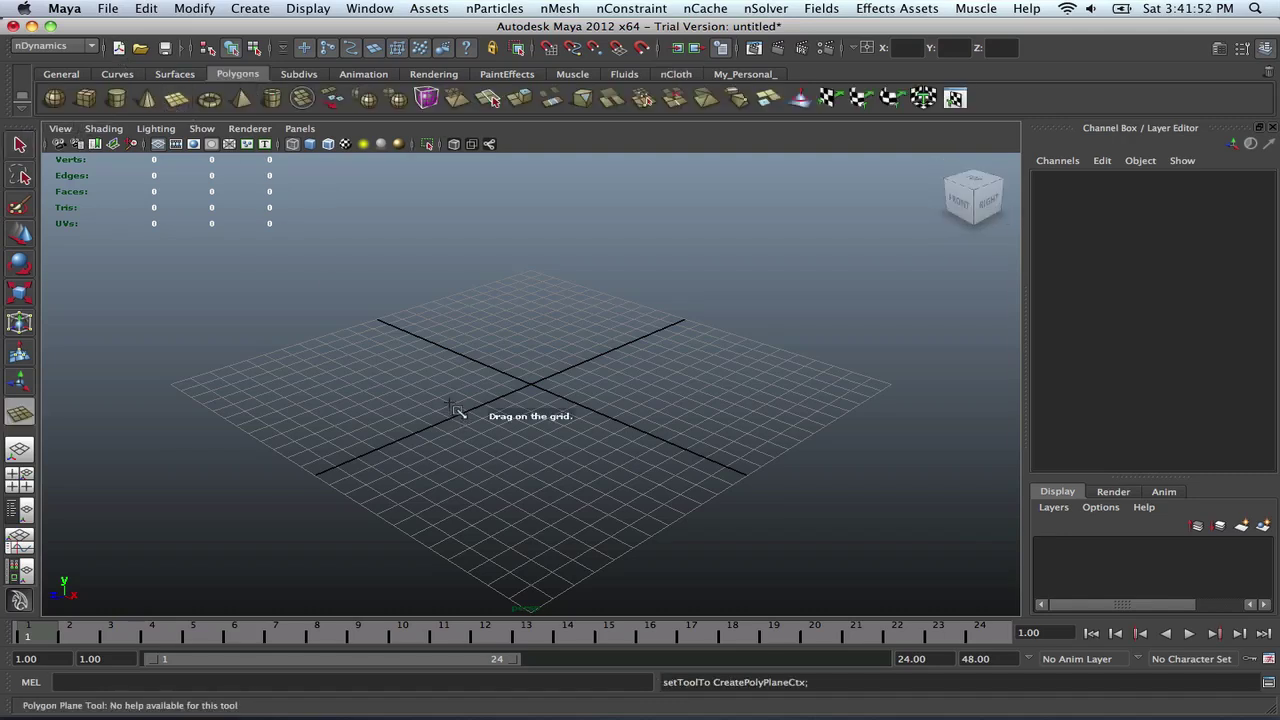
scroll(455, 414, down, 2)
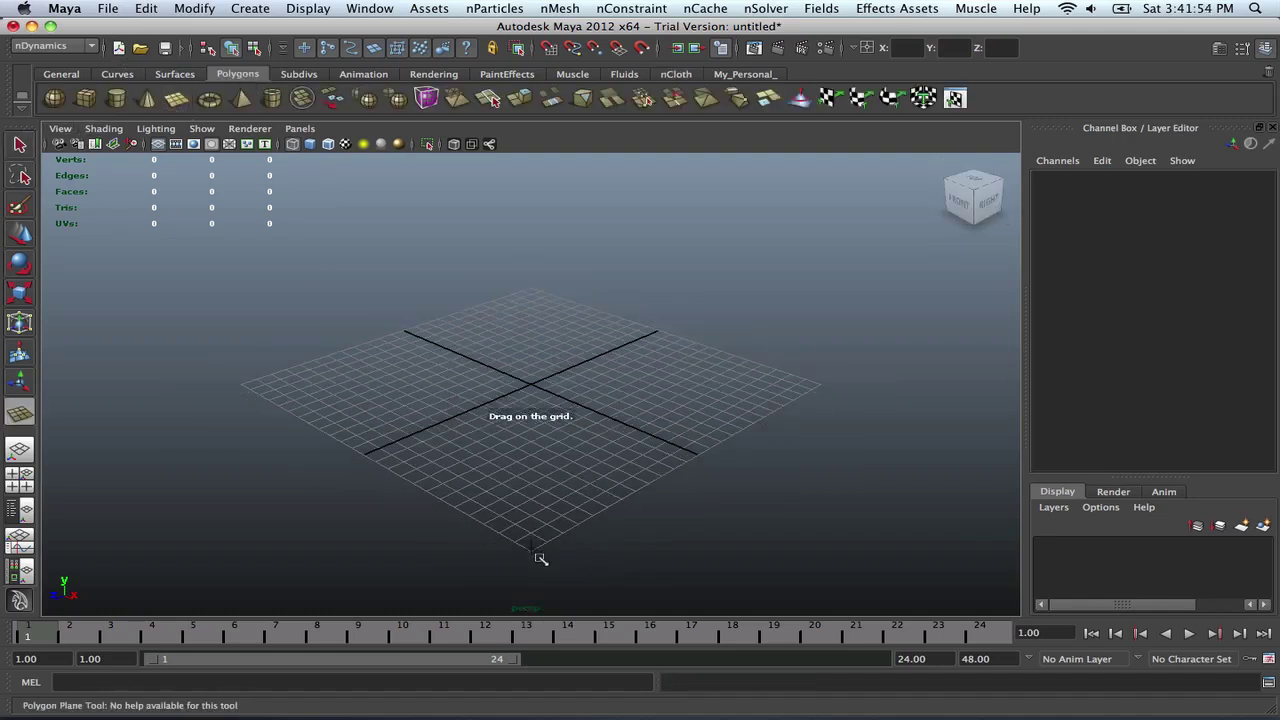
drag(540, 558, 539, 293)
scroll(600, 335, up, 2)
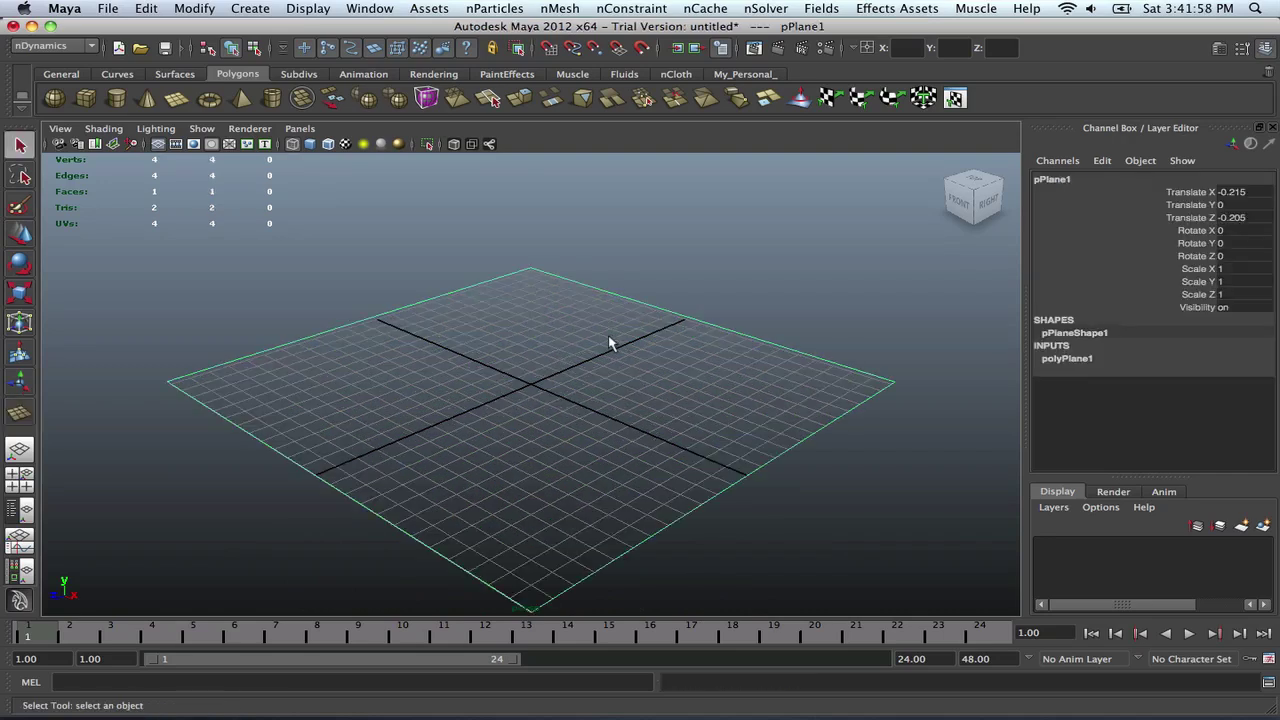
key(5)
alt+drag(560, 383, 570, 390)
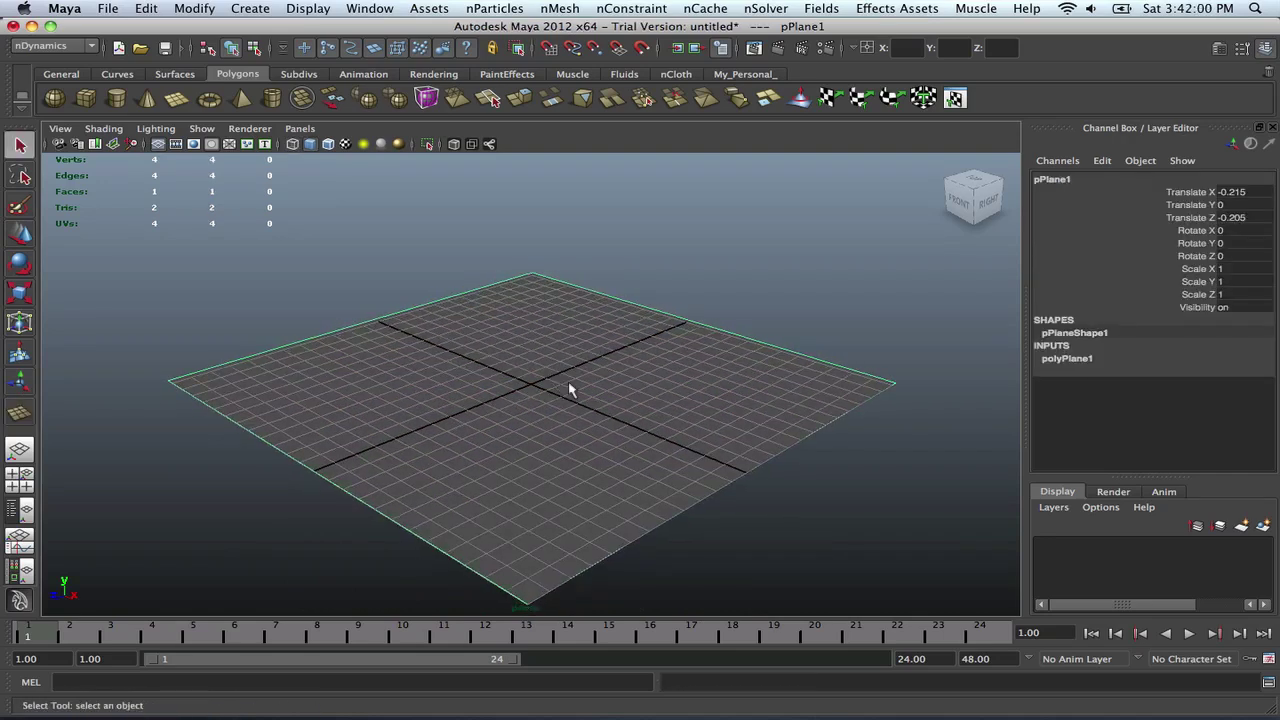
Set polyPlane1's Subdivisions Width and Height to 15
click(1066, 358)
click(1225, 397)
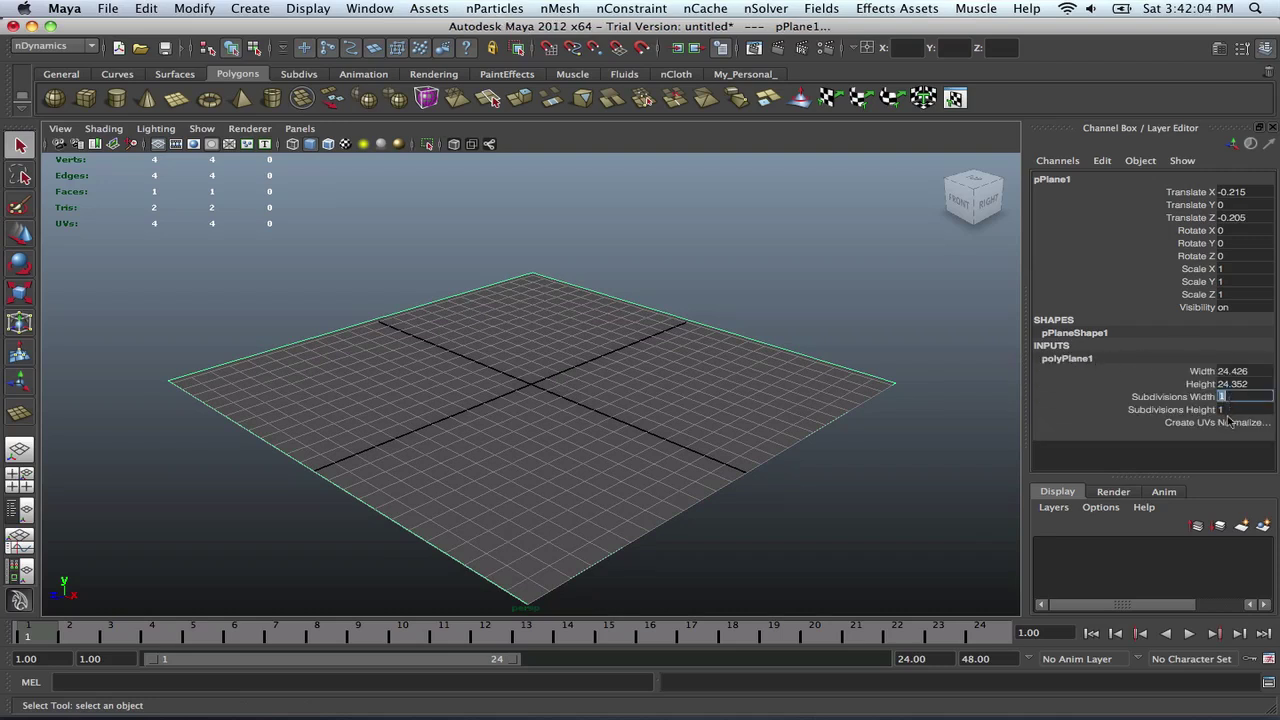
click(1228, 420)
click(1234, 422)
click(1165, 398)
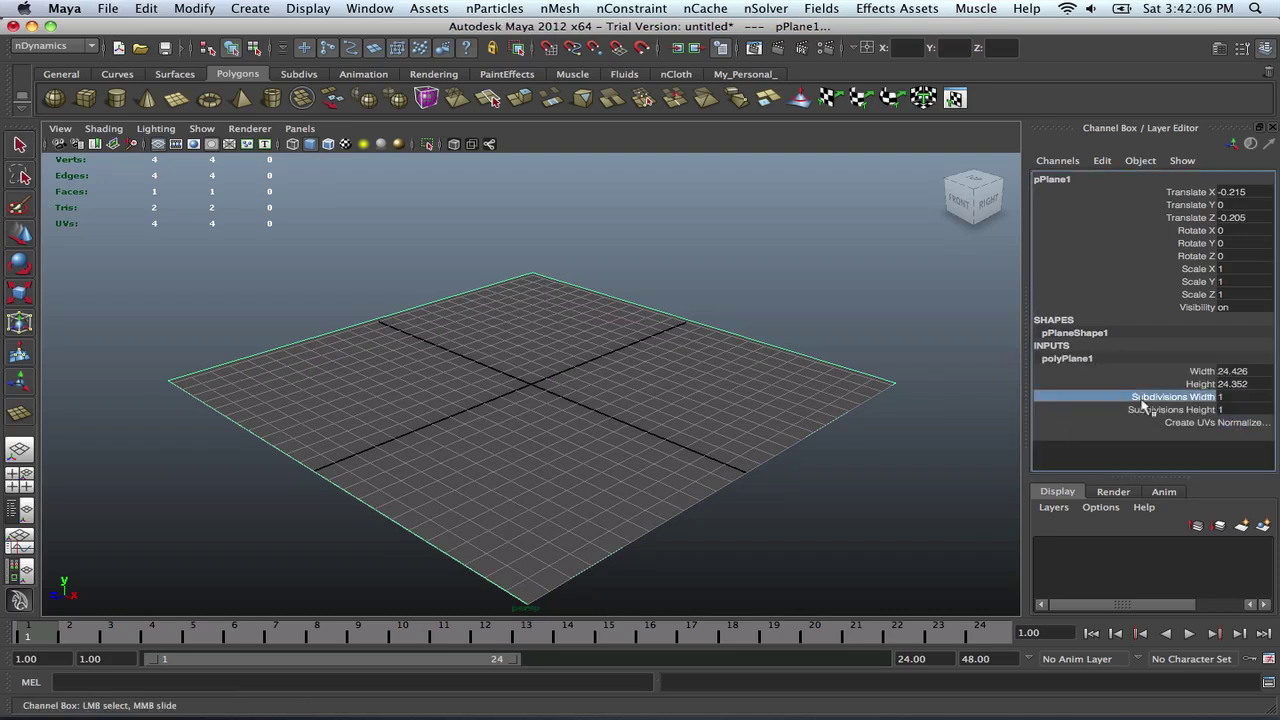
click(1240, 409)
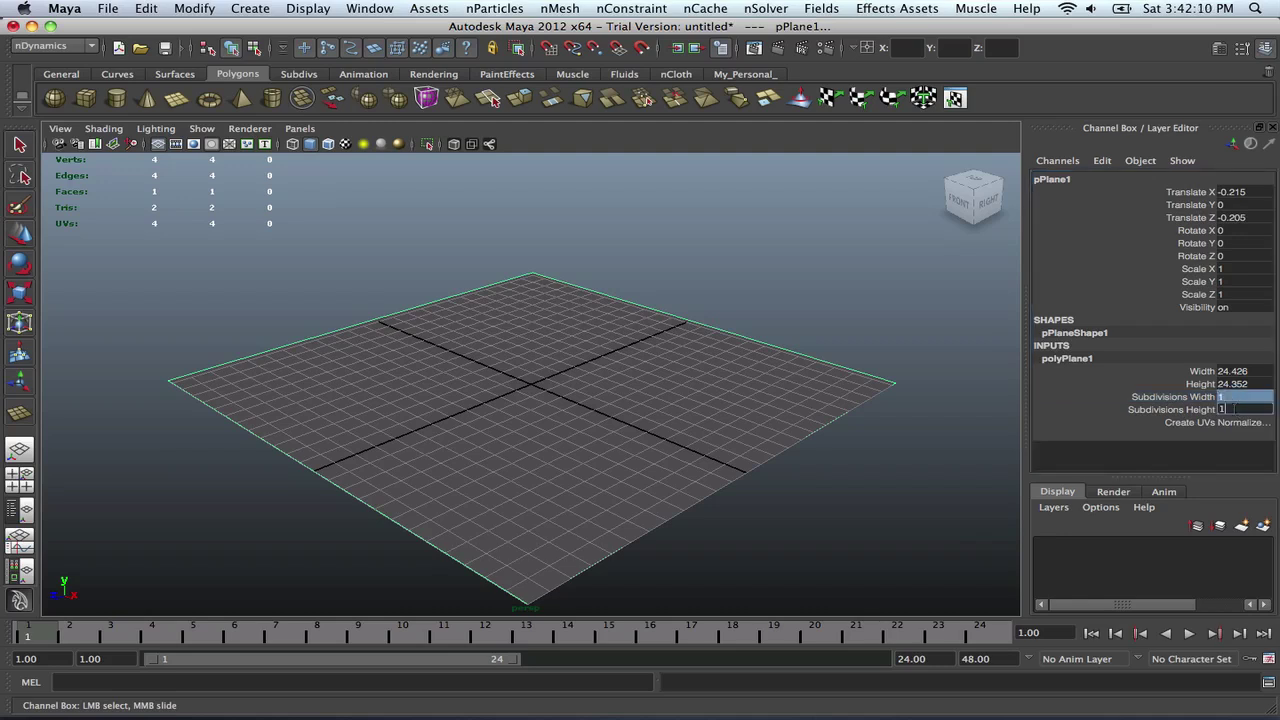
text(15)
key(Return)
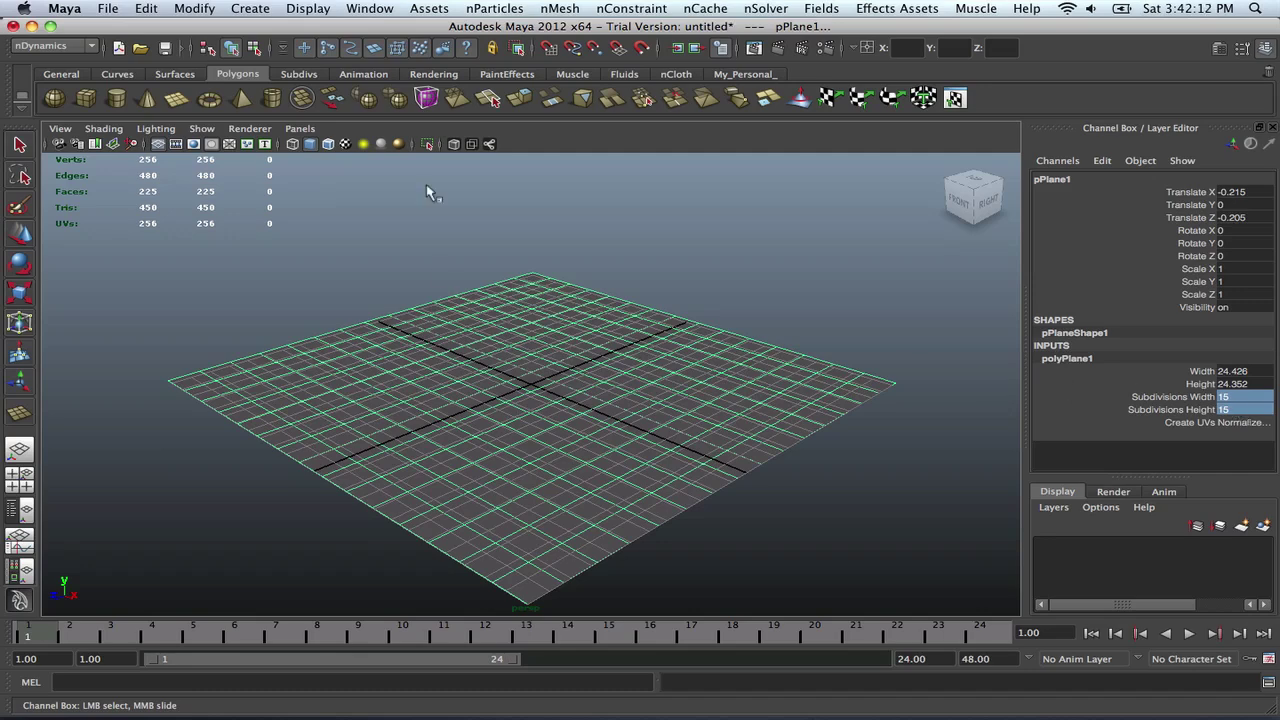
Smooth the plane with Mesh > Smooth from the Polygons menu set, giving 900 faces
click(55, 46)
click(50, 59)
click(522, 8)
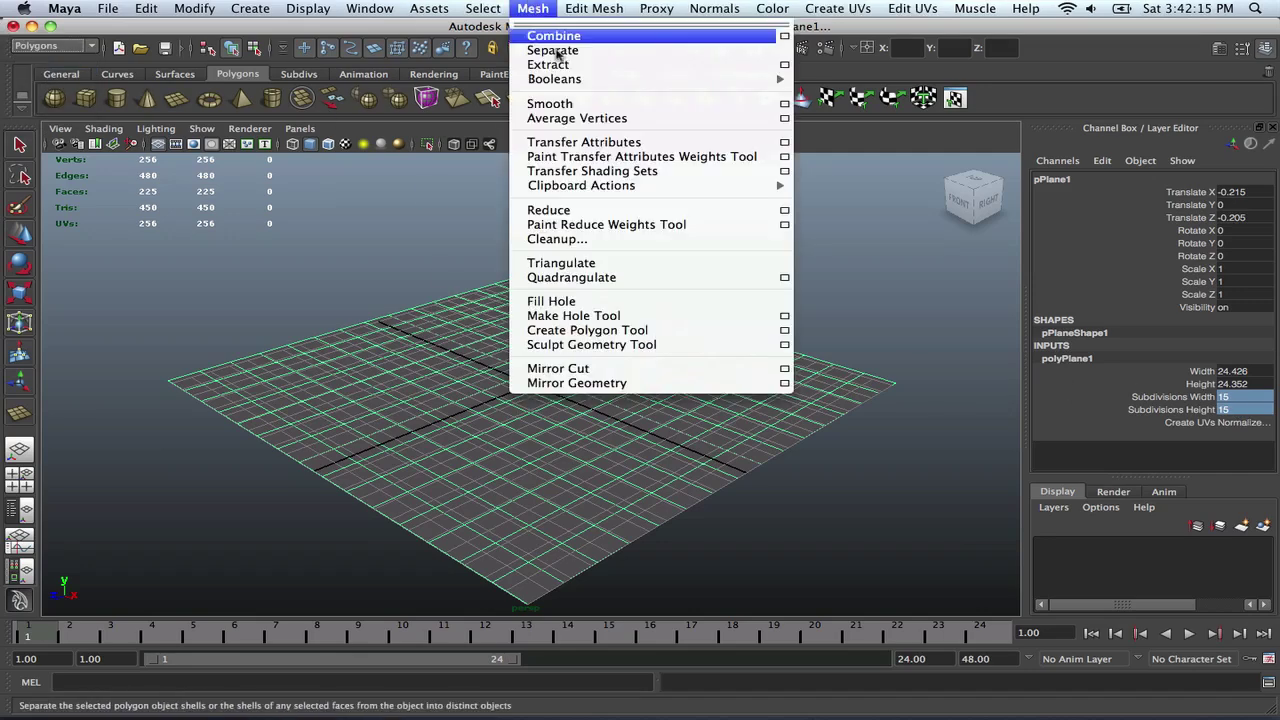
click(562, 104)
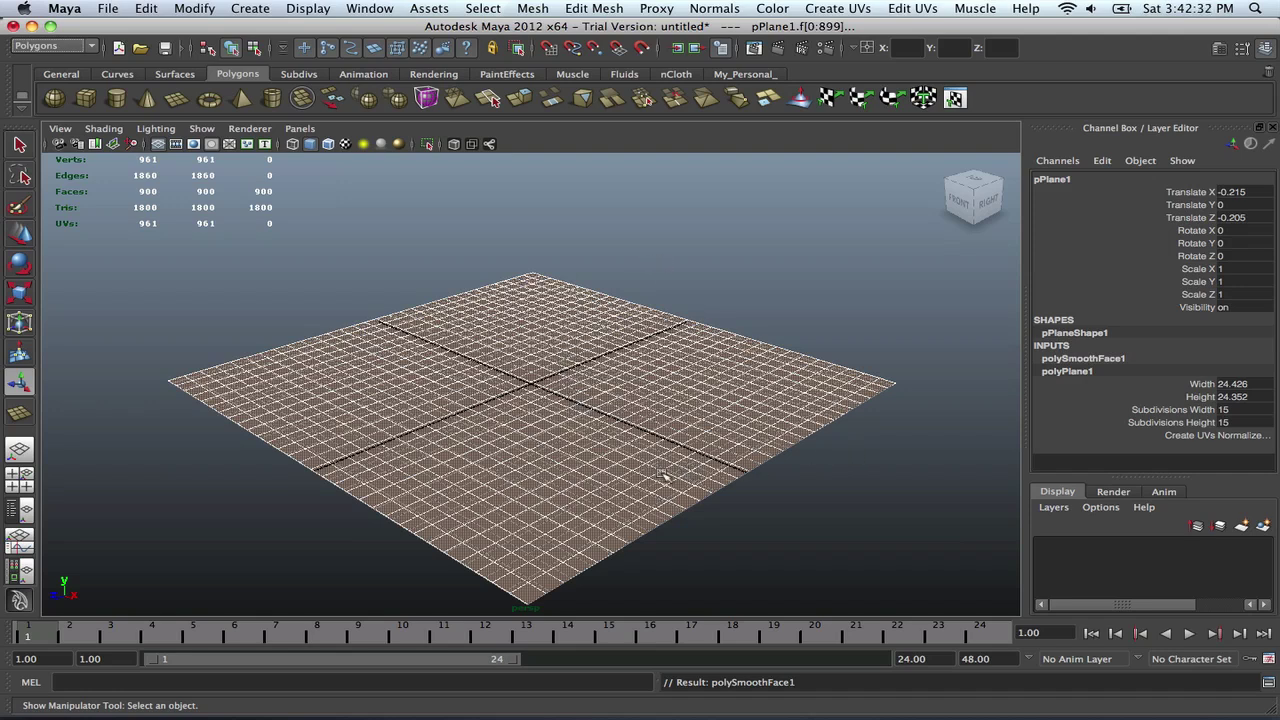
Zero the plane's Translate X, Y and Z to 0
double_click(1240, 192)
shift+click(1237, 218)
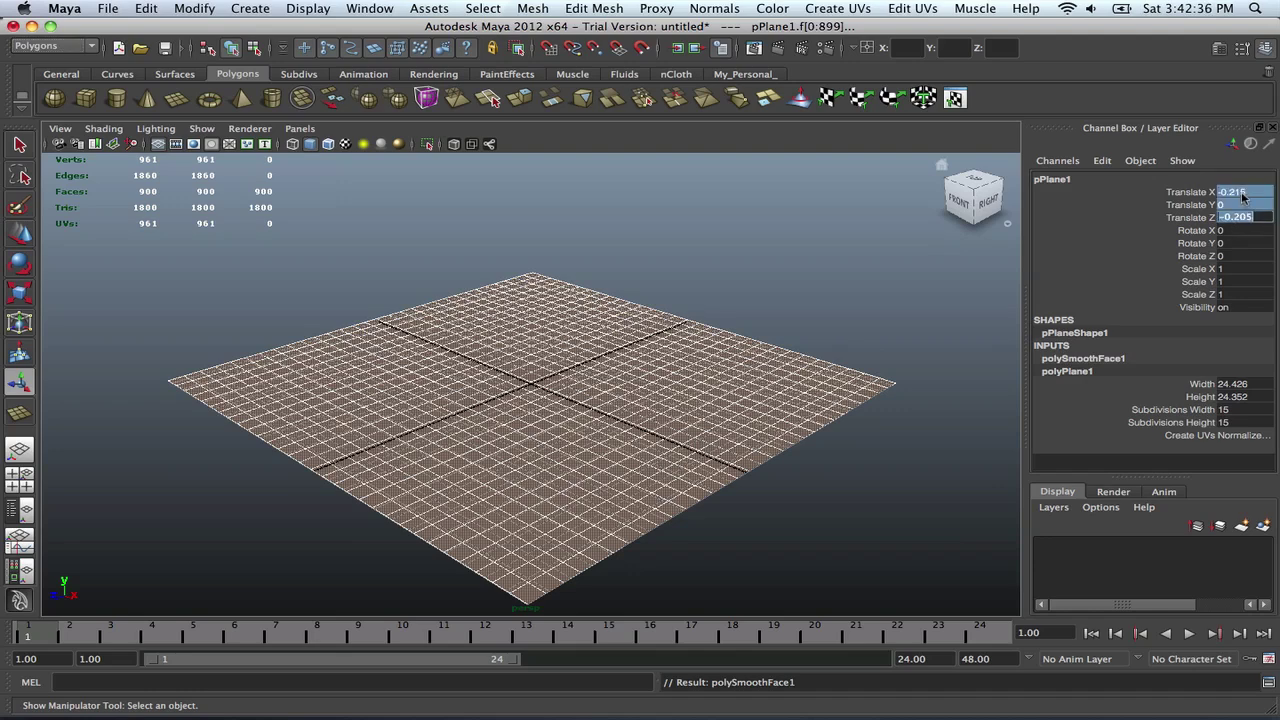
text(0)
key(Return)
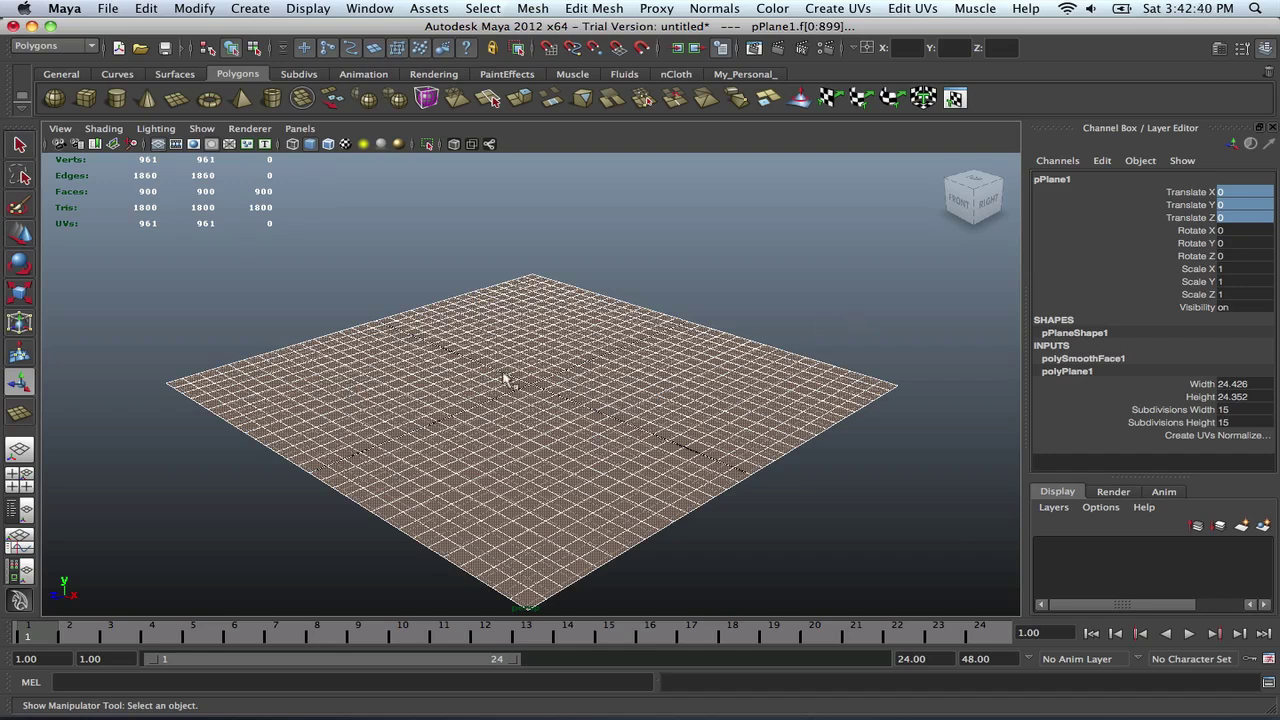
Create a polygon cube and set its Translate X, Y and Z to 0
click(793, 295)
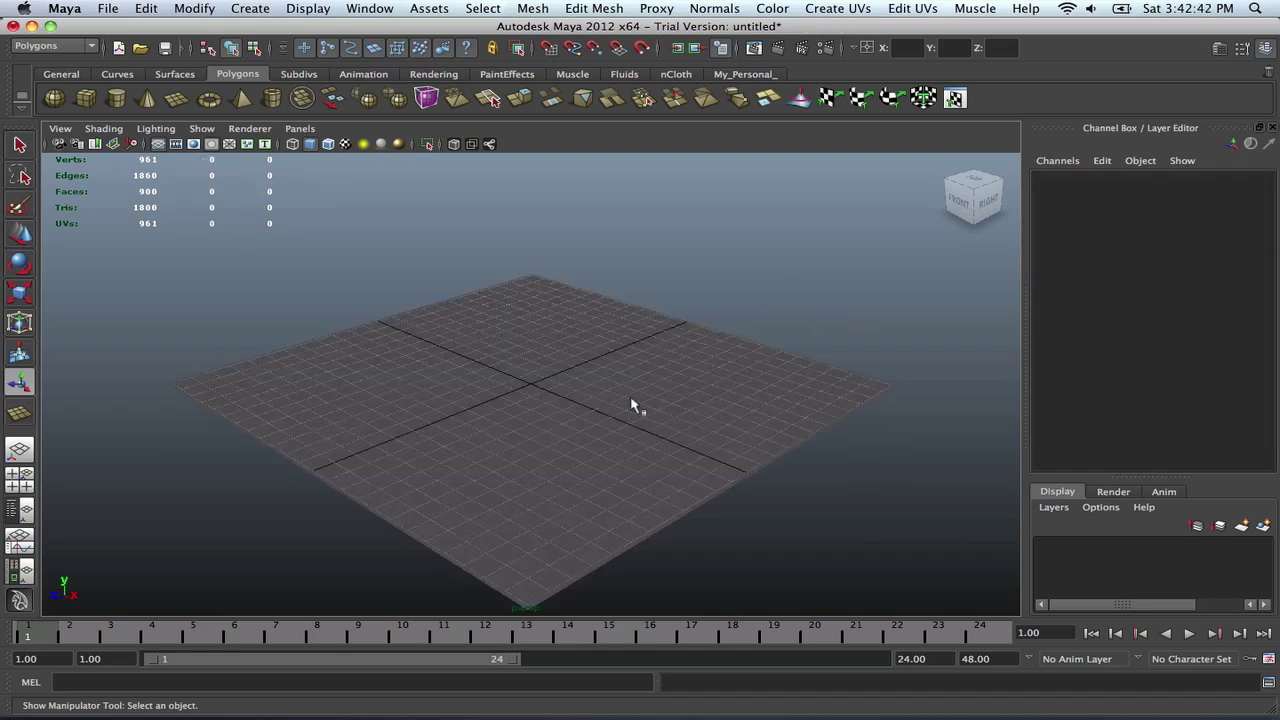
click(86, 98)
mouse_move(528, 386)
mouse_down()
mouse_move(566, 403)
mouse_move(557, 397)
mouse_move(666, 374)
mouse_move(537, 381)
mouse_move(553, 390)
mouse_up()
click(1235, 191)
shift+click(1237, 222)
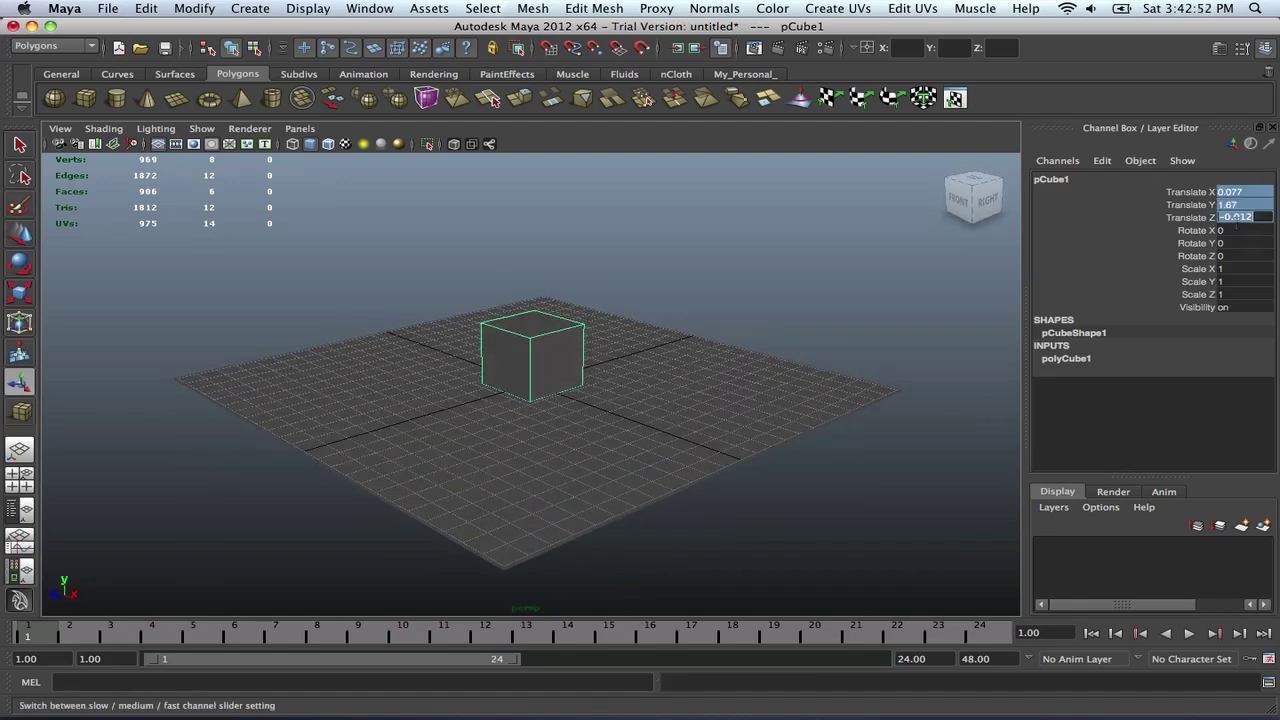
text(0)
key(Return)
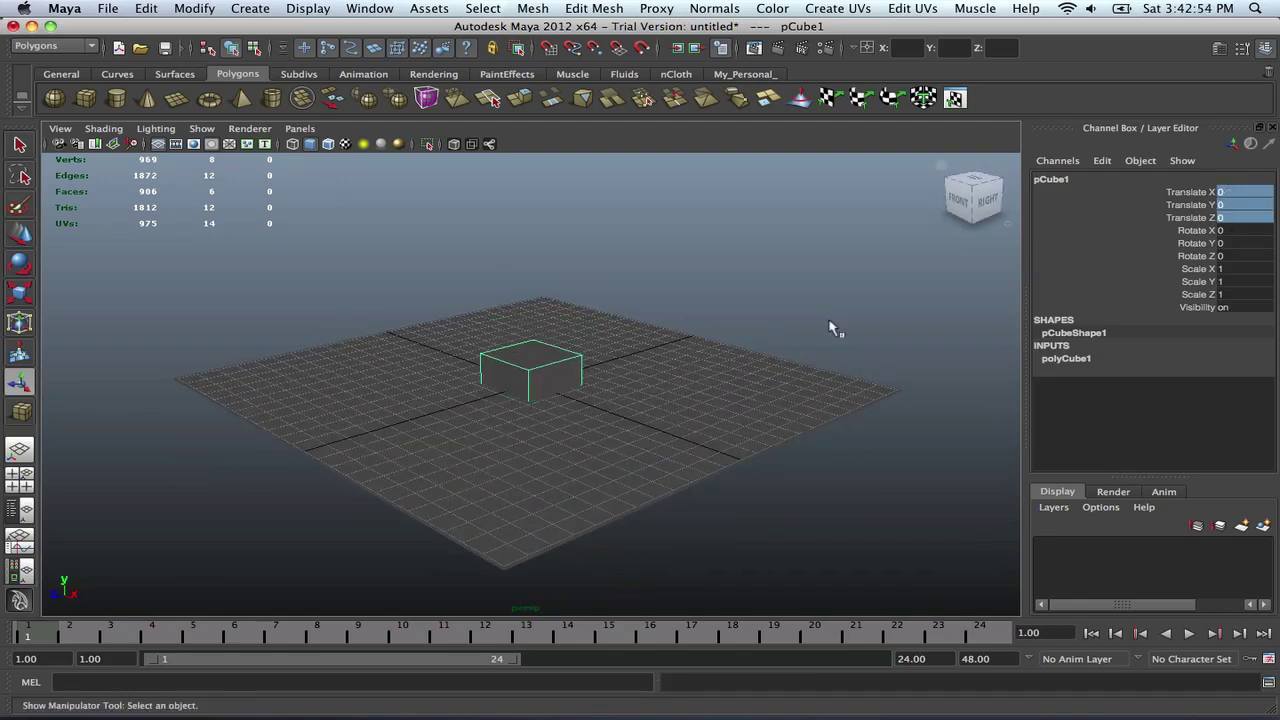
Select the plane and raise it to Translate Y 5.788 with the Move tool
click(617, 374)
alt+drag(617, 374, 522, 283)
click(634, 366)
key(w)
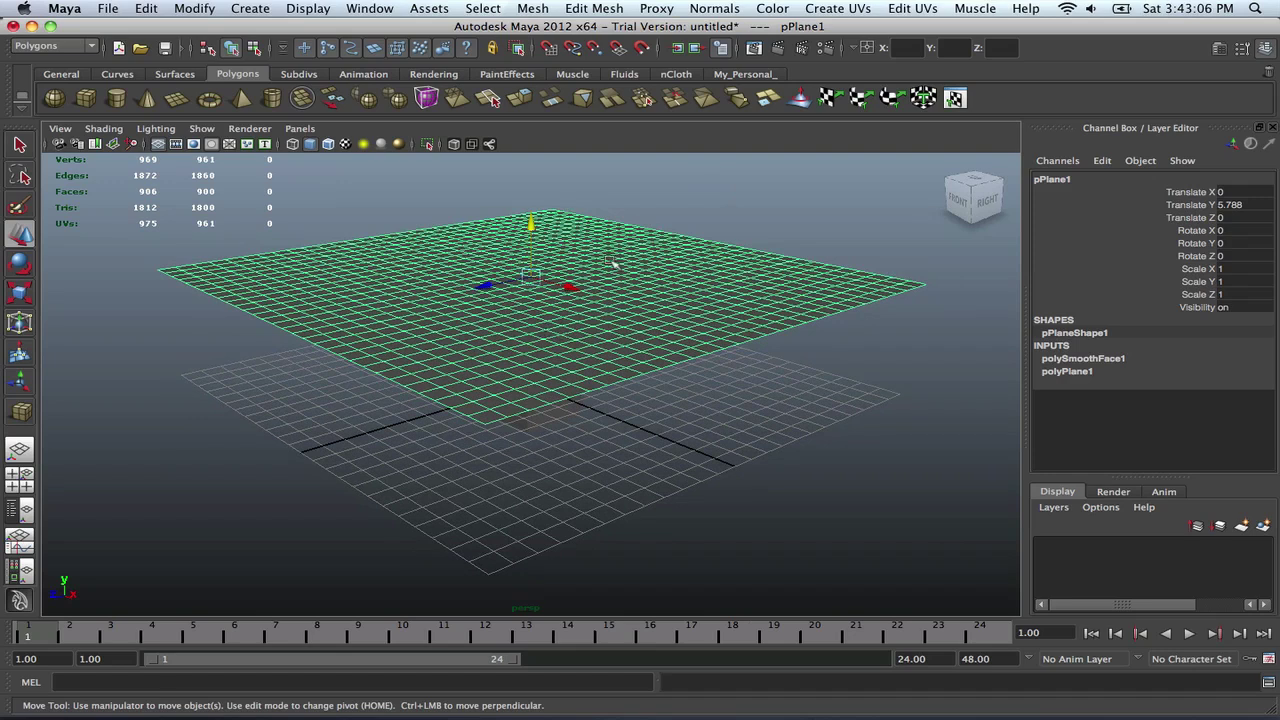
click(686, 76)
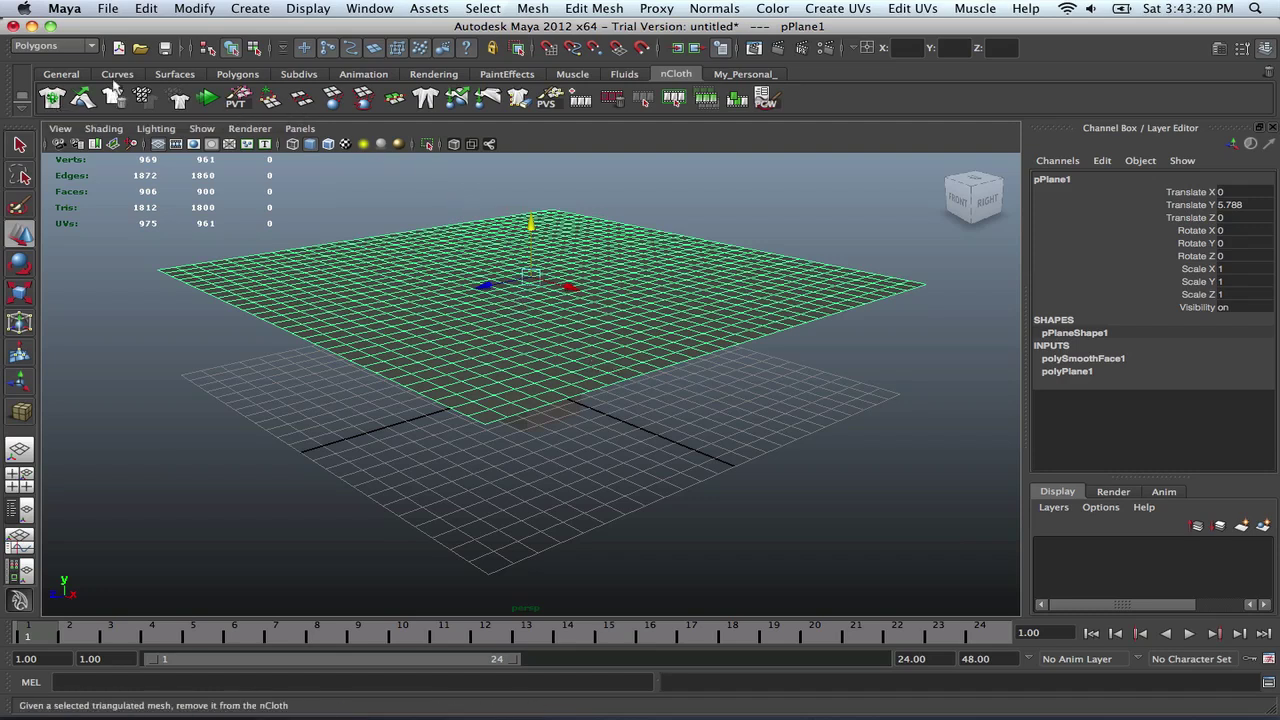
click(48, 46)
click(38, 112)
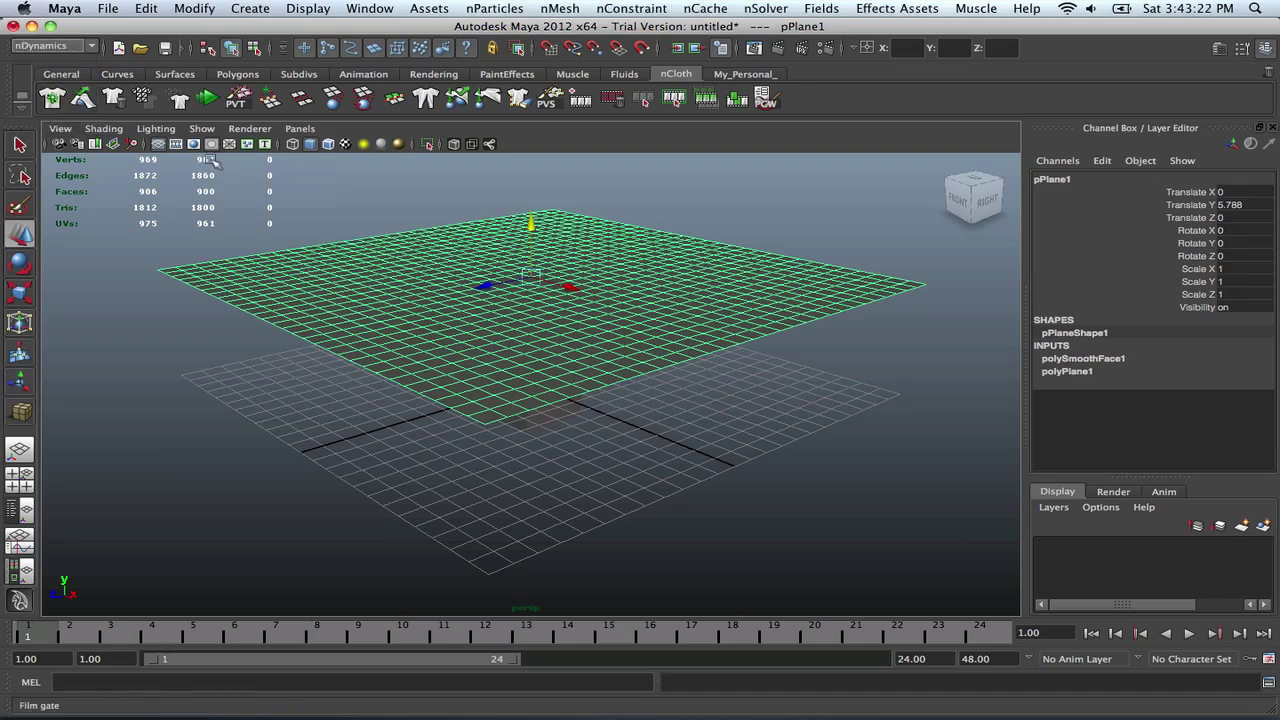
click(575, 9)
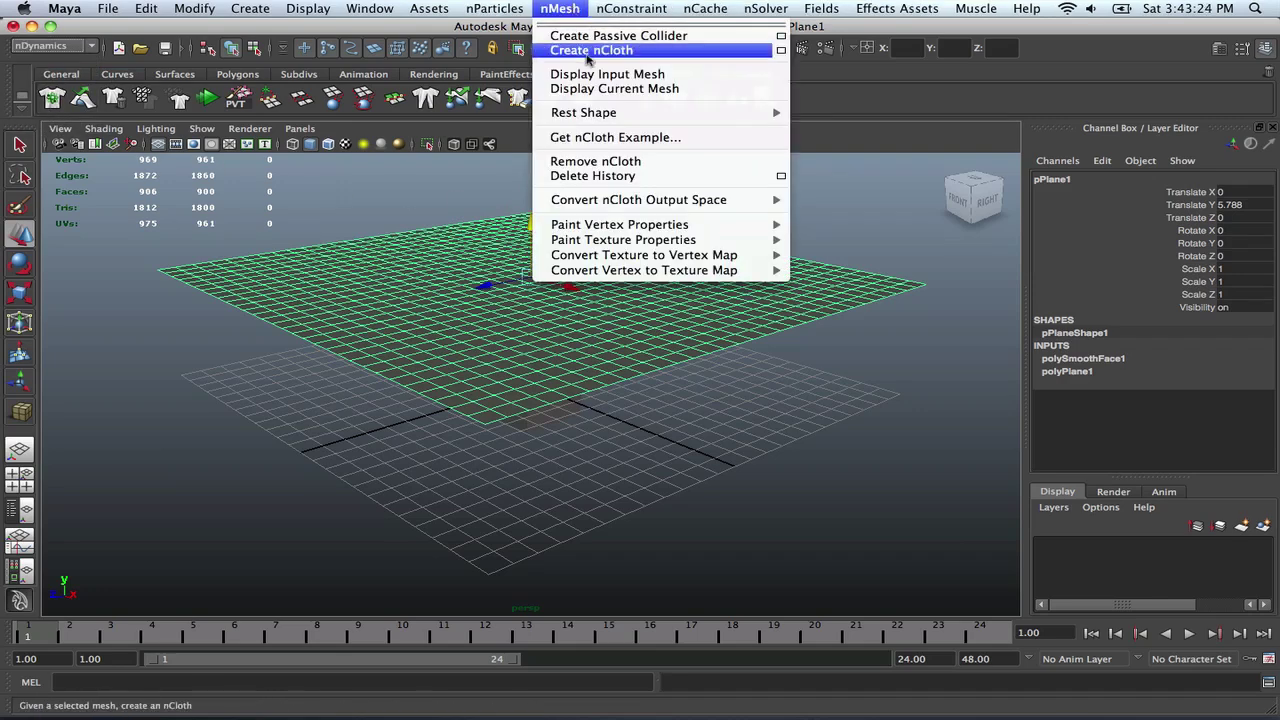
click(589, 51)
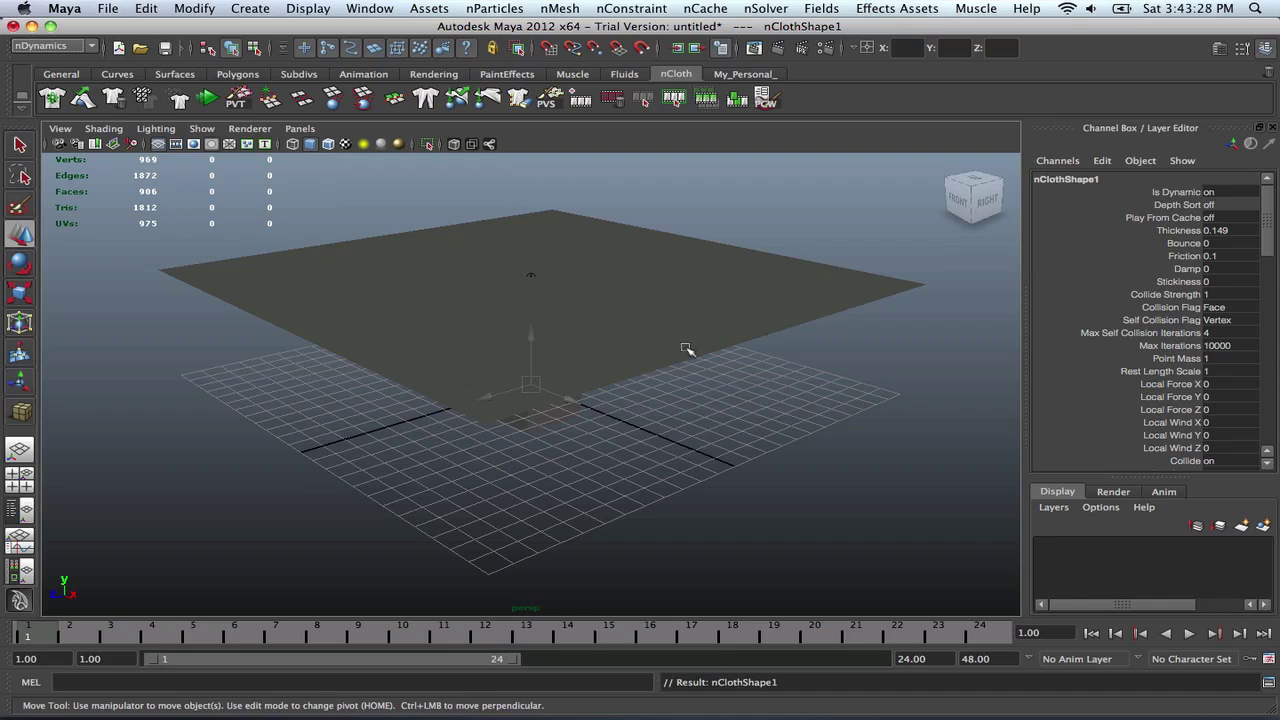
alt+drag(613, 294, 633, 291)
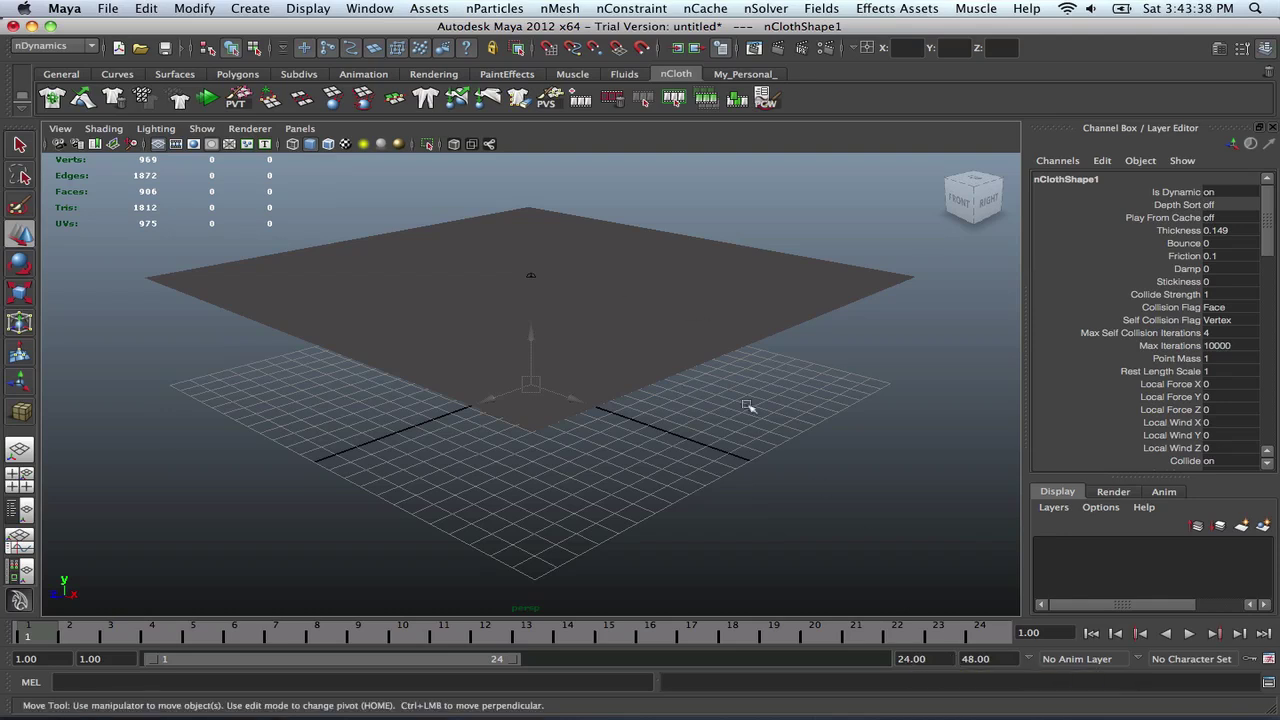
Set the playback end time to 100 frames
drag(937, 658, 869, 651)
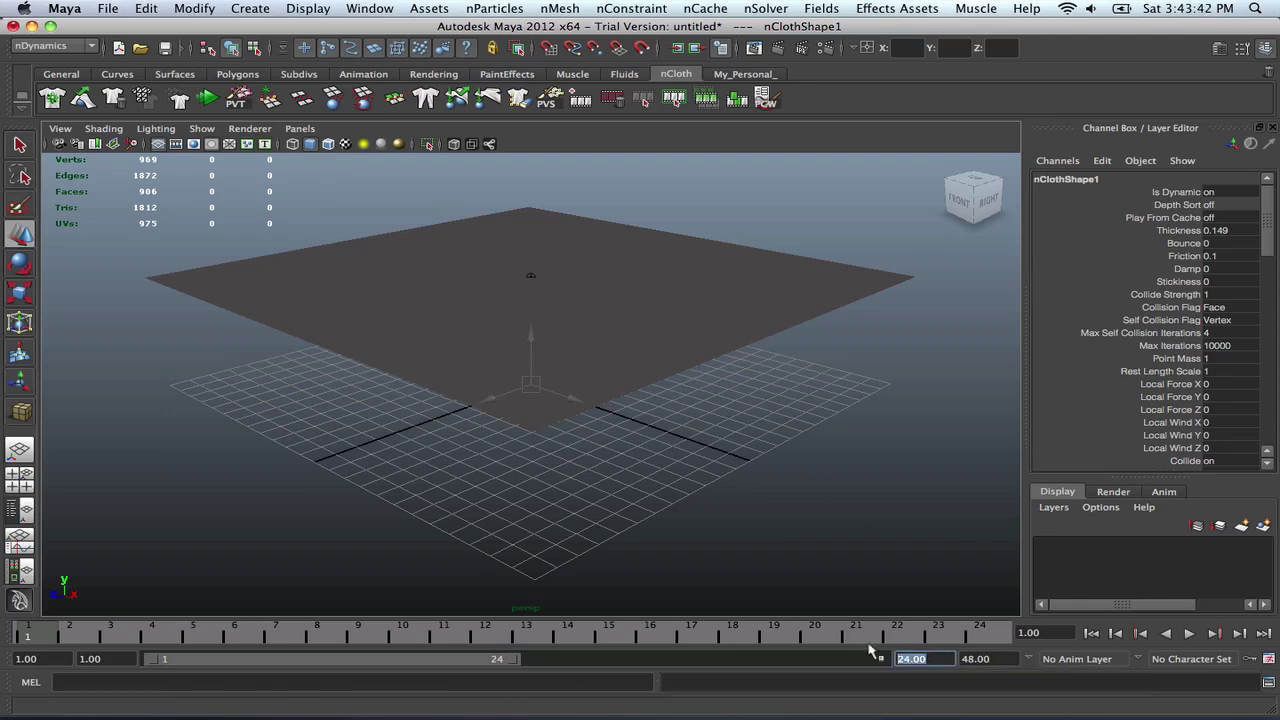
text(100)
key(Return)
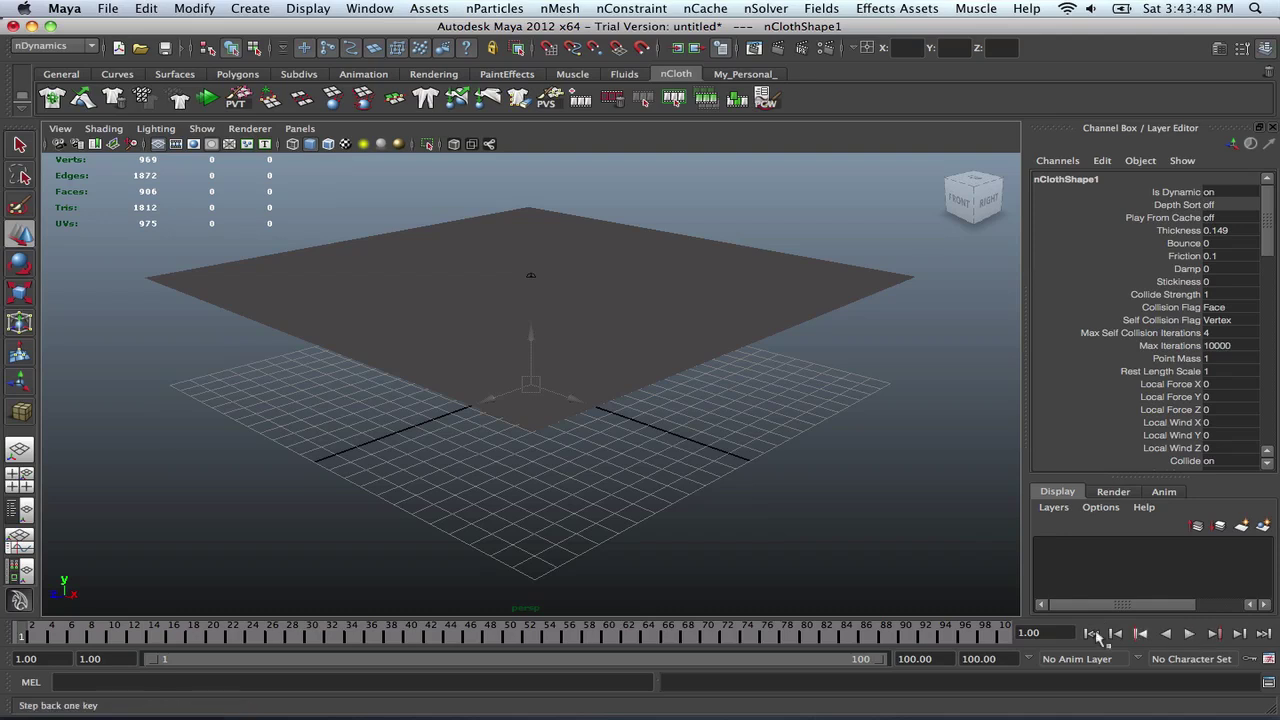
Play the simulation, watch the cloth fall past the cube, rewind, and select the cube
click(1189, 634)
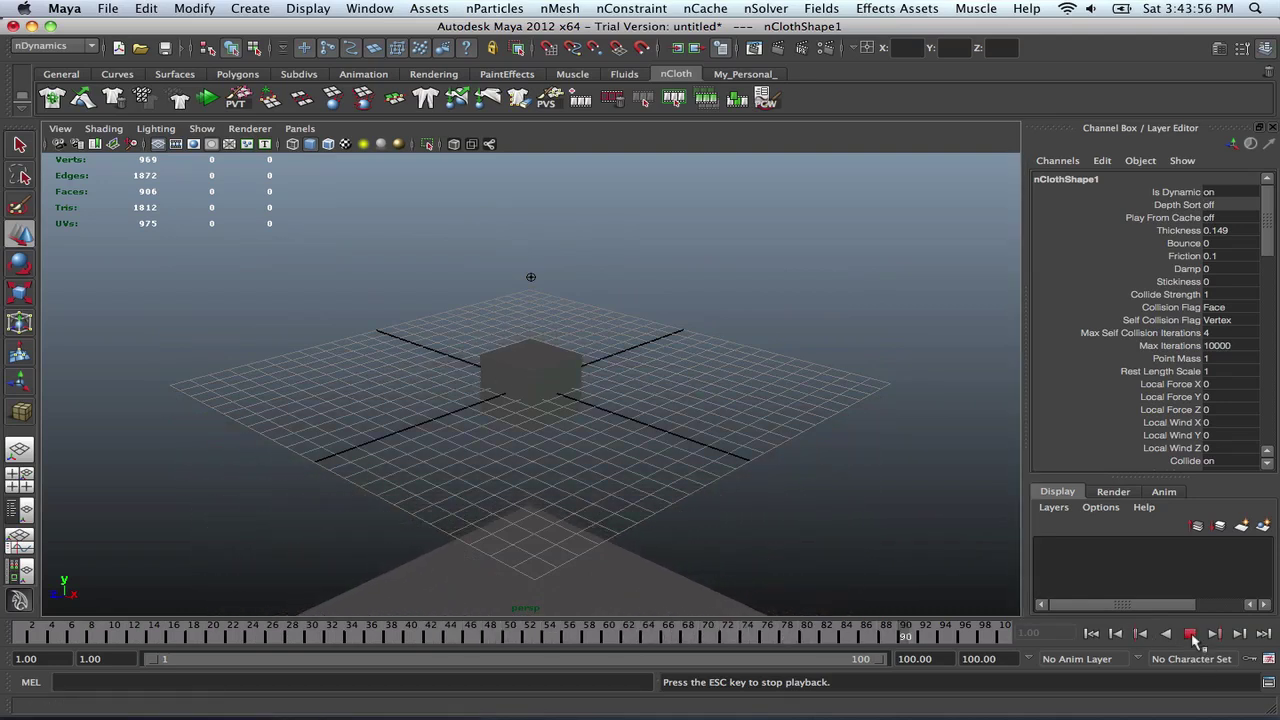
click(1190, 635)
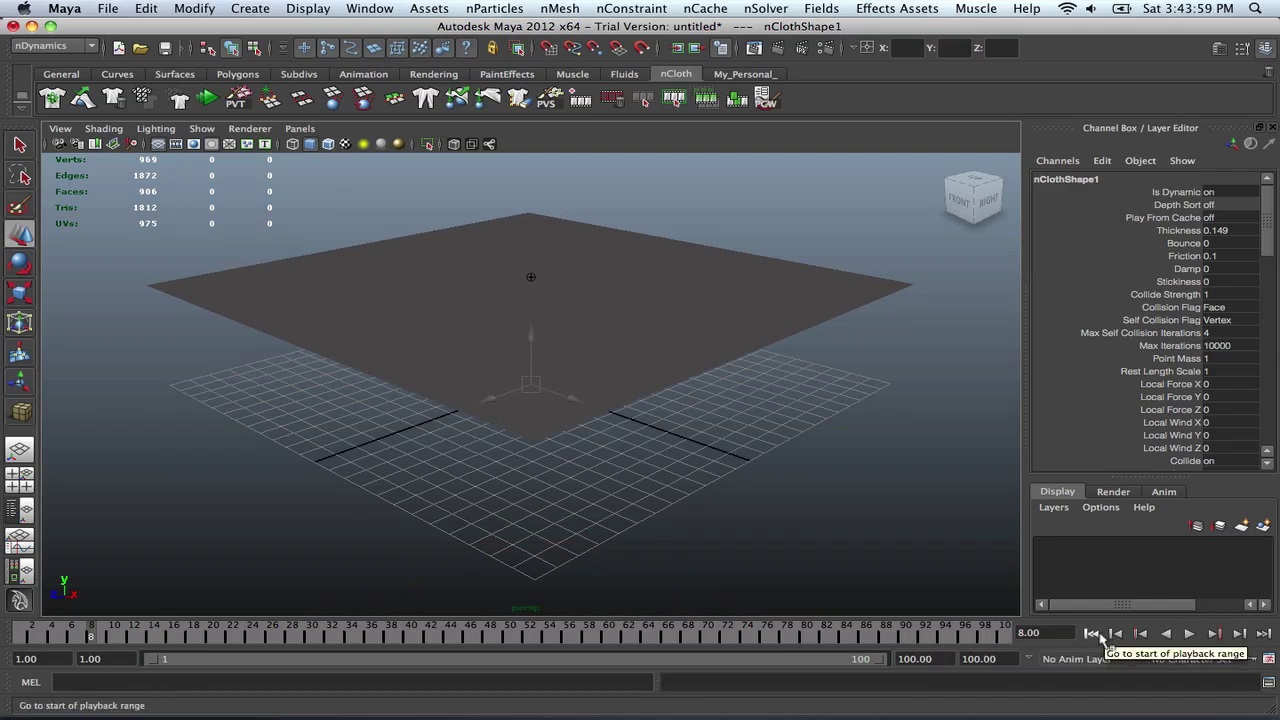
click(1091, 634)
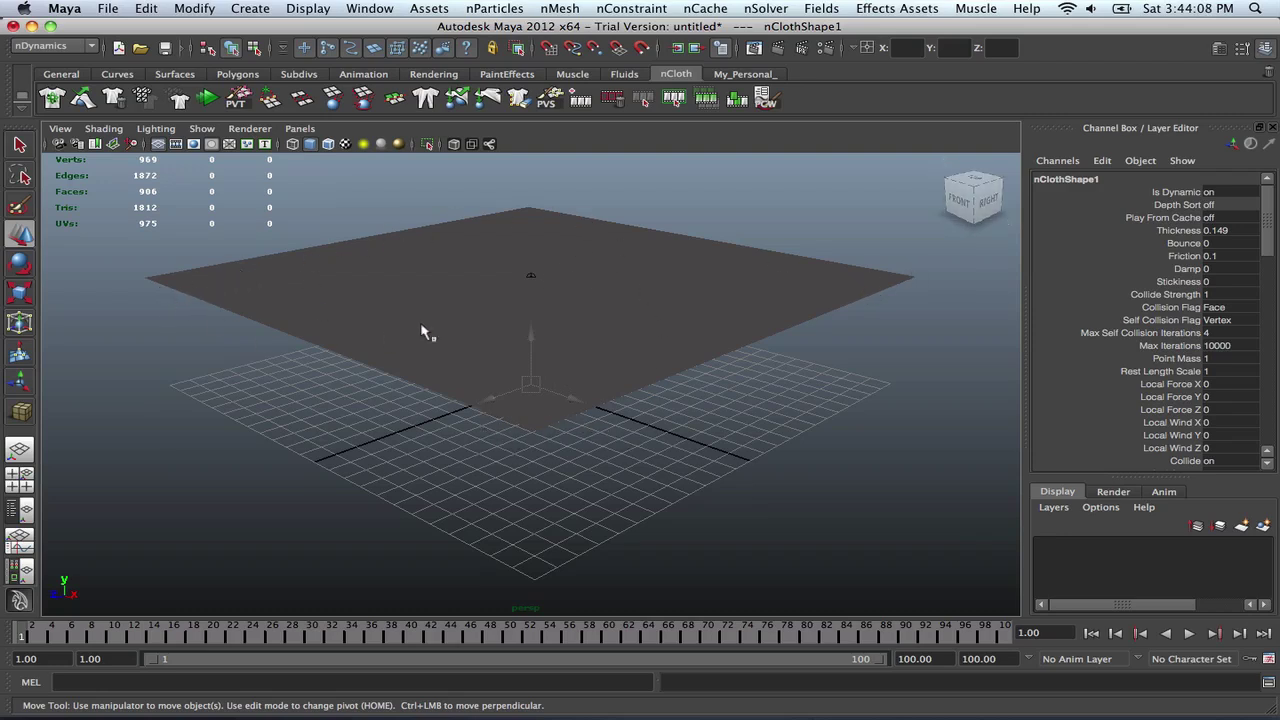
alt+drag(491, 457, 484, 430)
scroll(535, 437, up, 3)
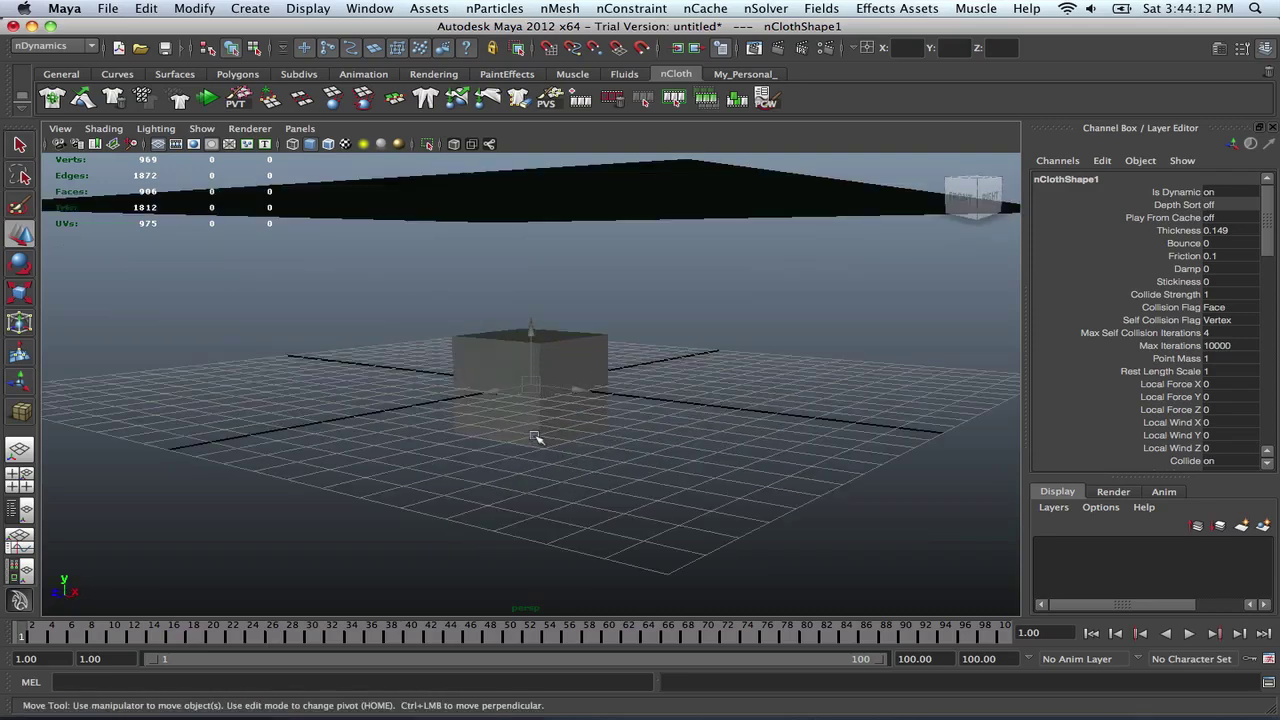
click(580, 364)
scroll(685, 390, up, 2)
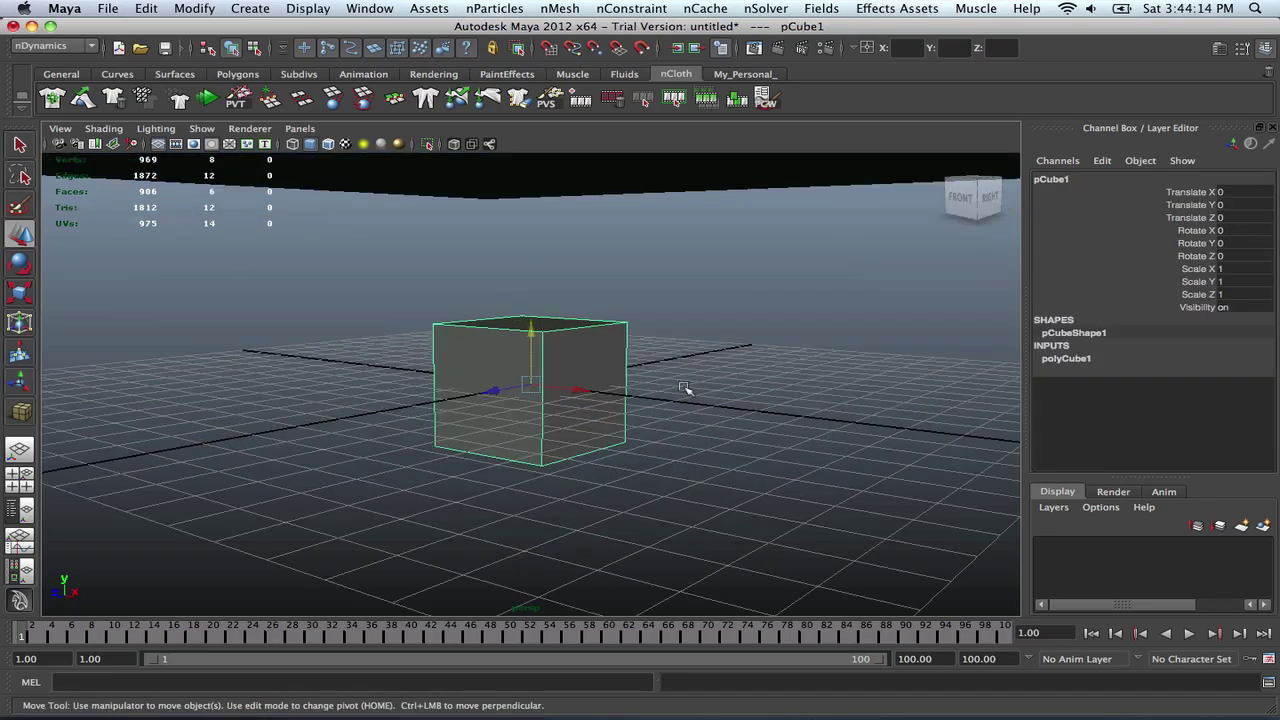
Make pCube1 a passive collider with nMesh > Create Passive Collider, then select the cloth plane
click(650, 7)
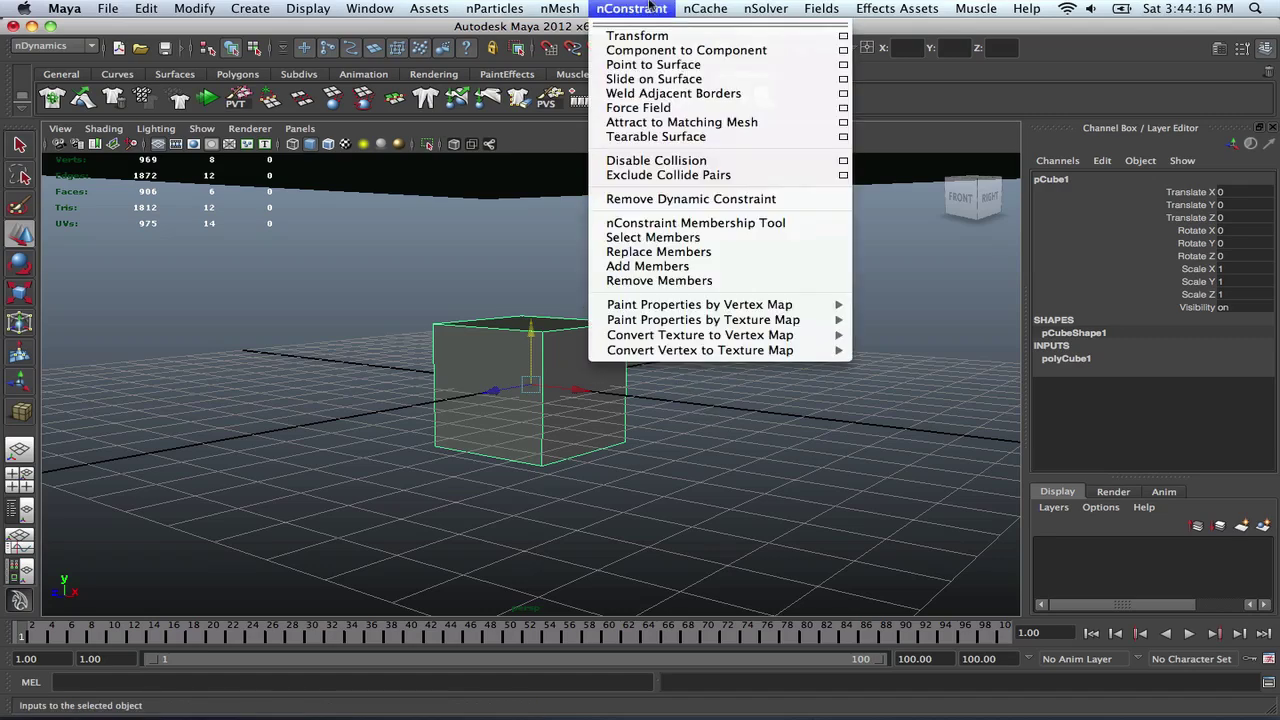
mouse_move(580, 7)
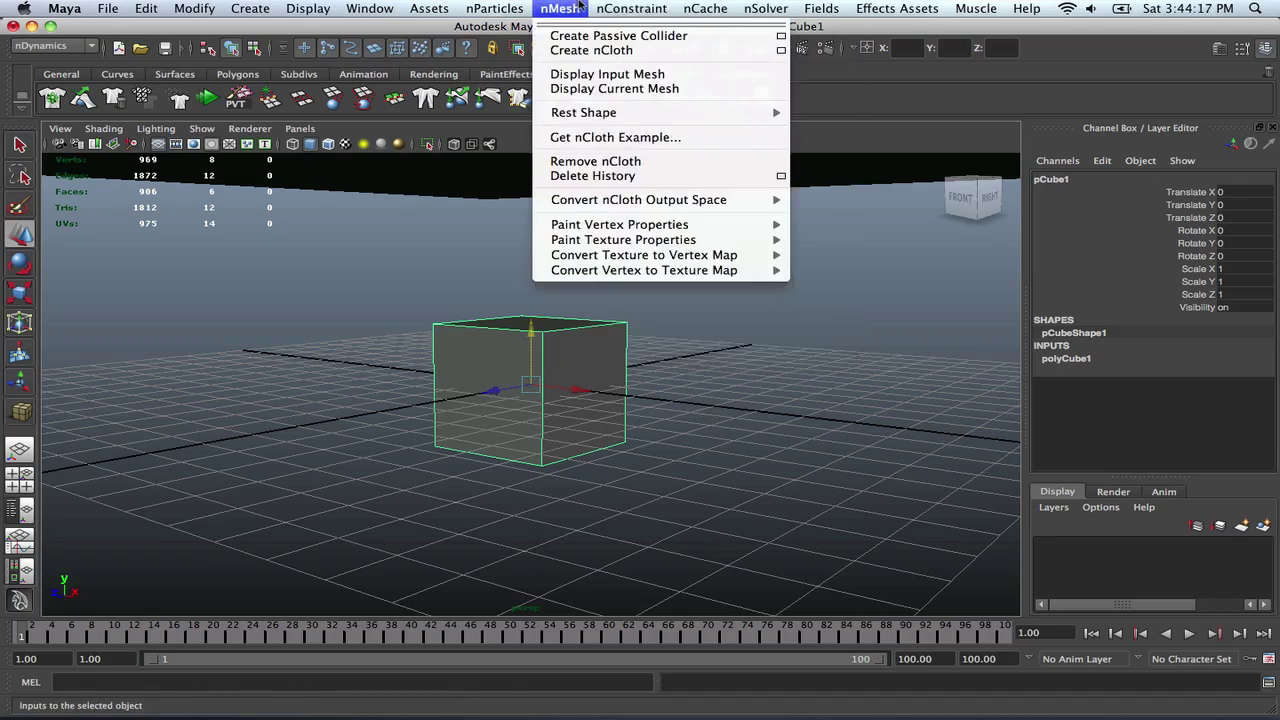
click(655, 37)
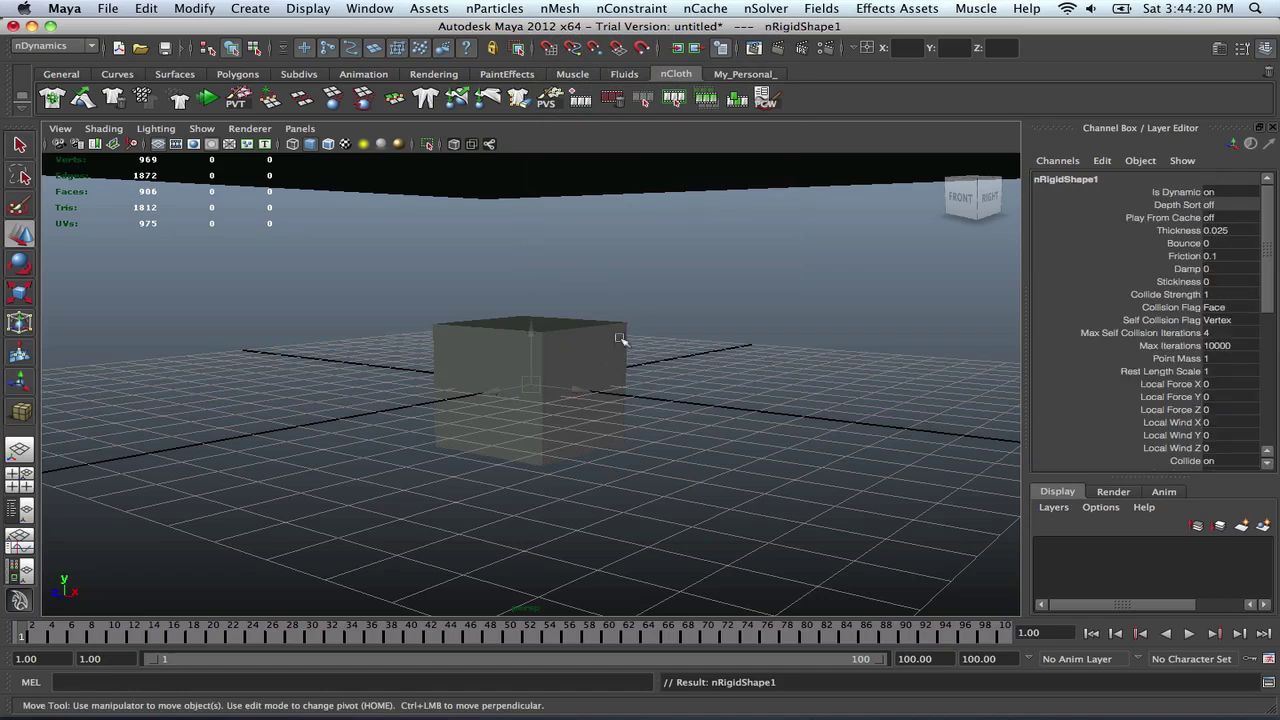
alt+drag(617, 352, 606, 354)
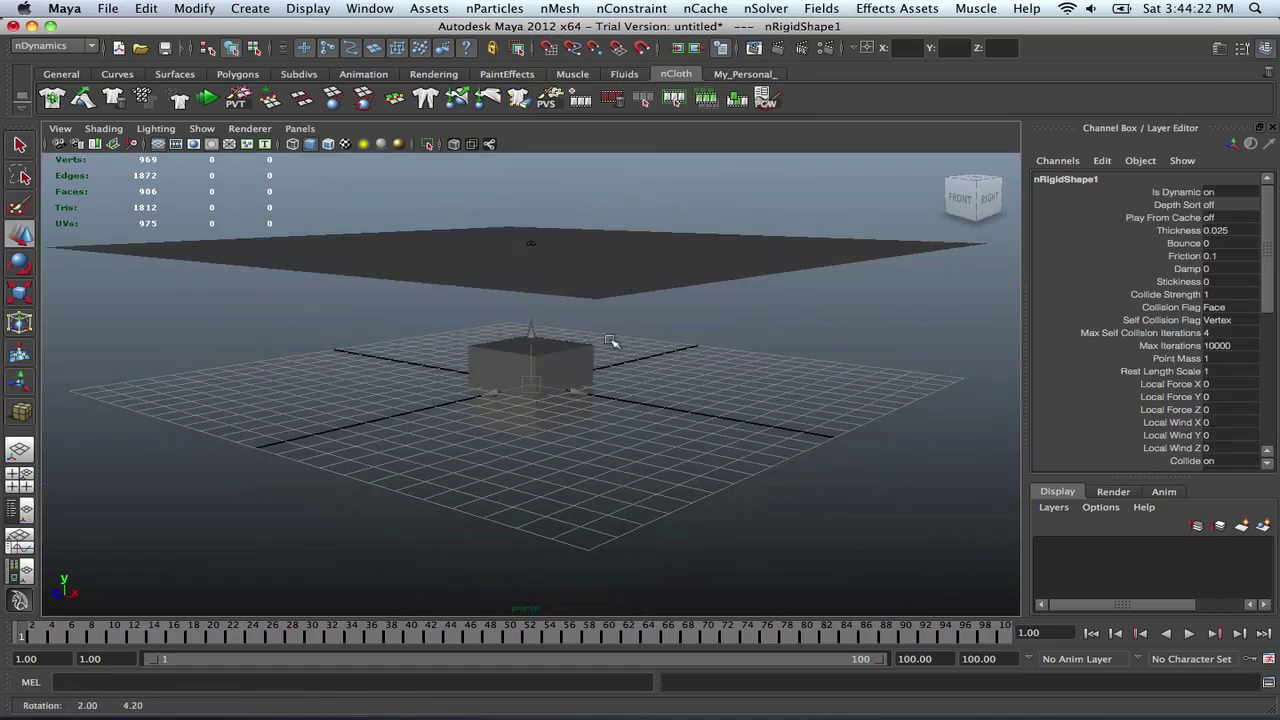
scroll(594, 371, down, 3)
alt+drag(594, 371, 604, 386)
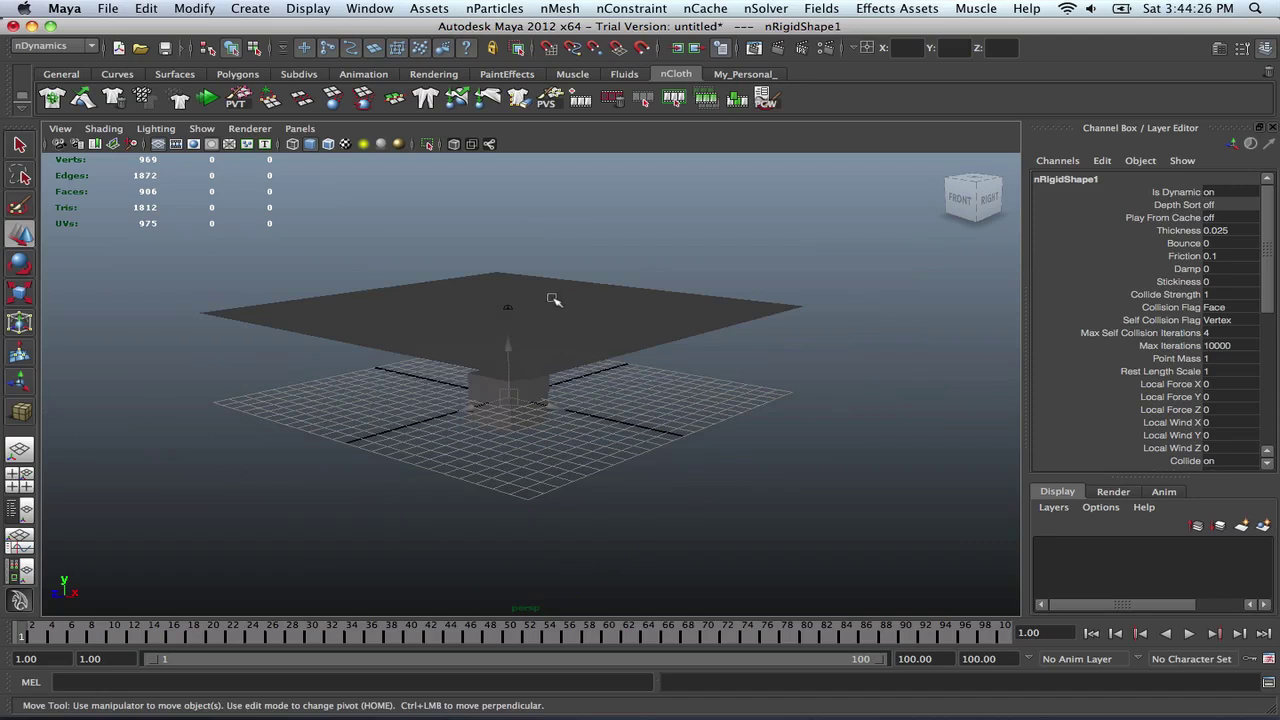
click(580, 317)
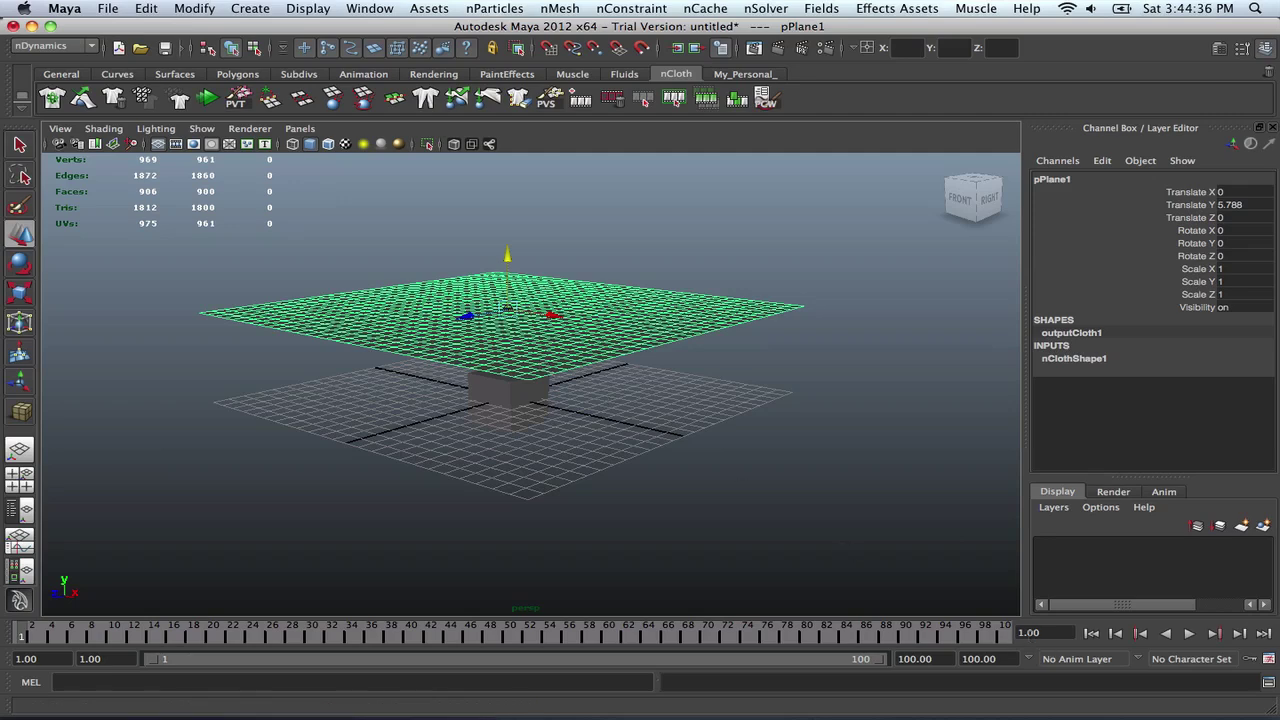
Play the simulation from a higher view to watch the cloth drape over the cube
alt+drag(606, 416, 595, 425)
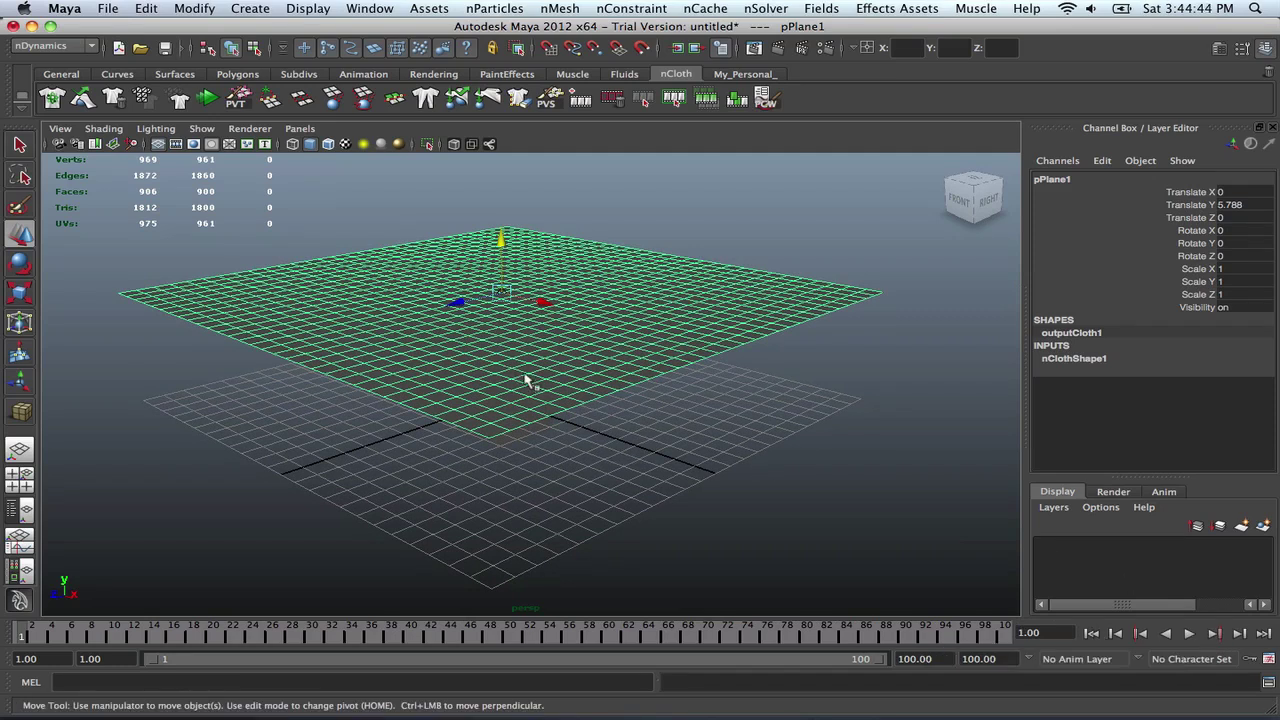
click(1188, 635)
click(1189, 634)
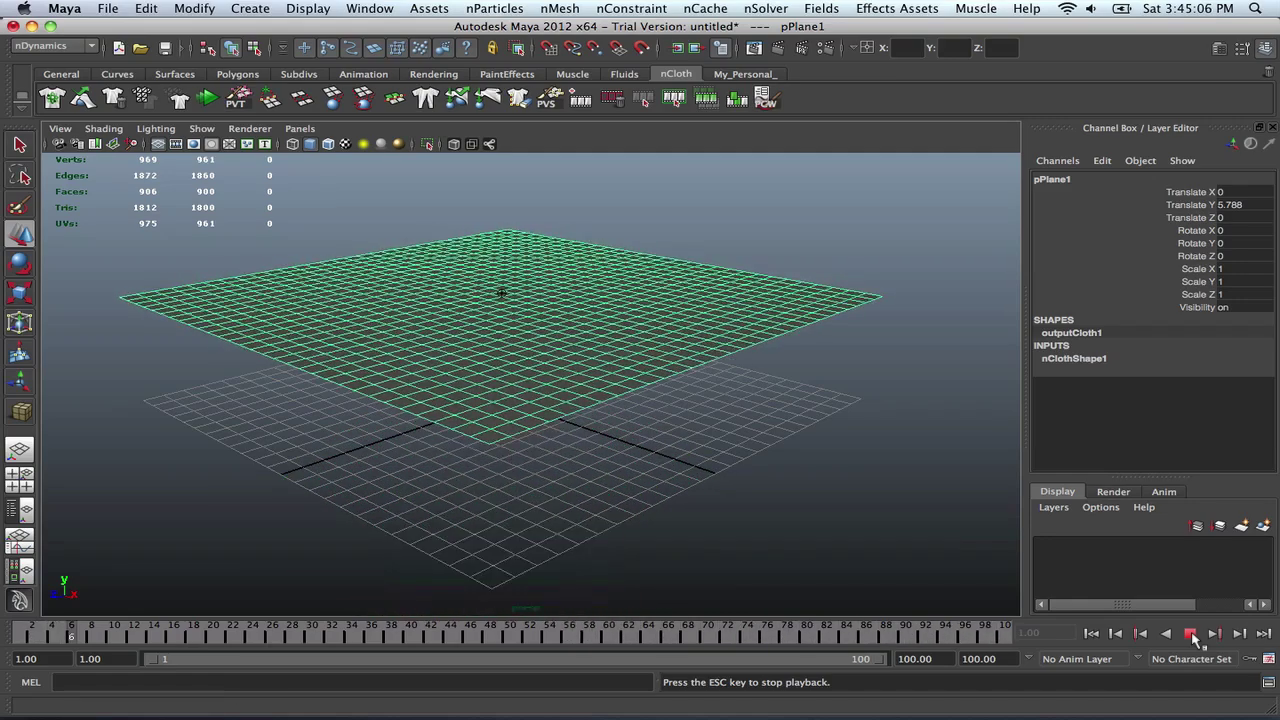
Stop and rewind, set the playback end time to 200, and replay the simulation
click(1190, 634)
click(1091, 633)
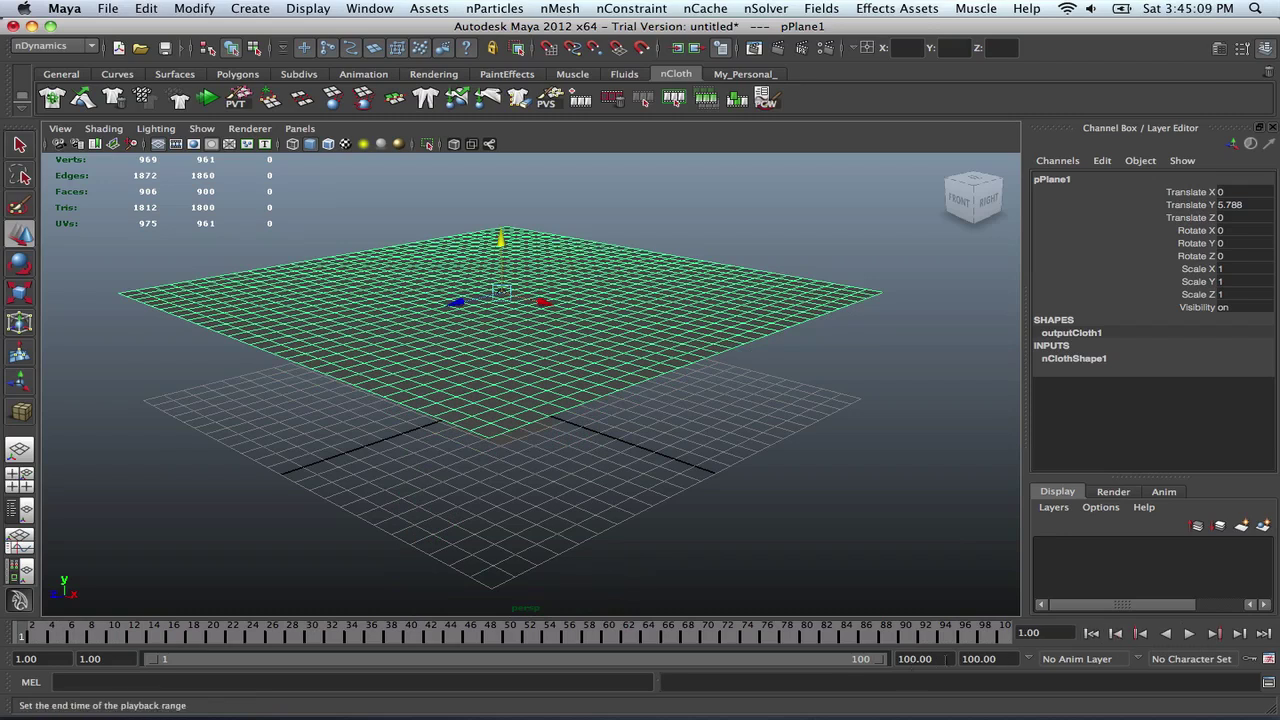
double_click(914, 658)
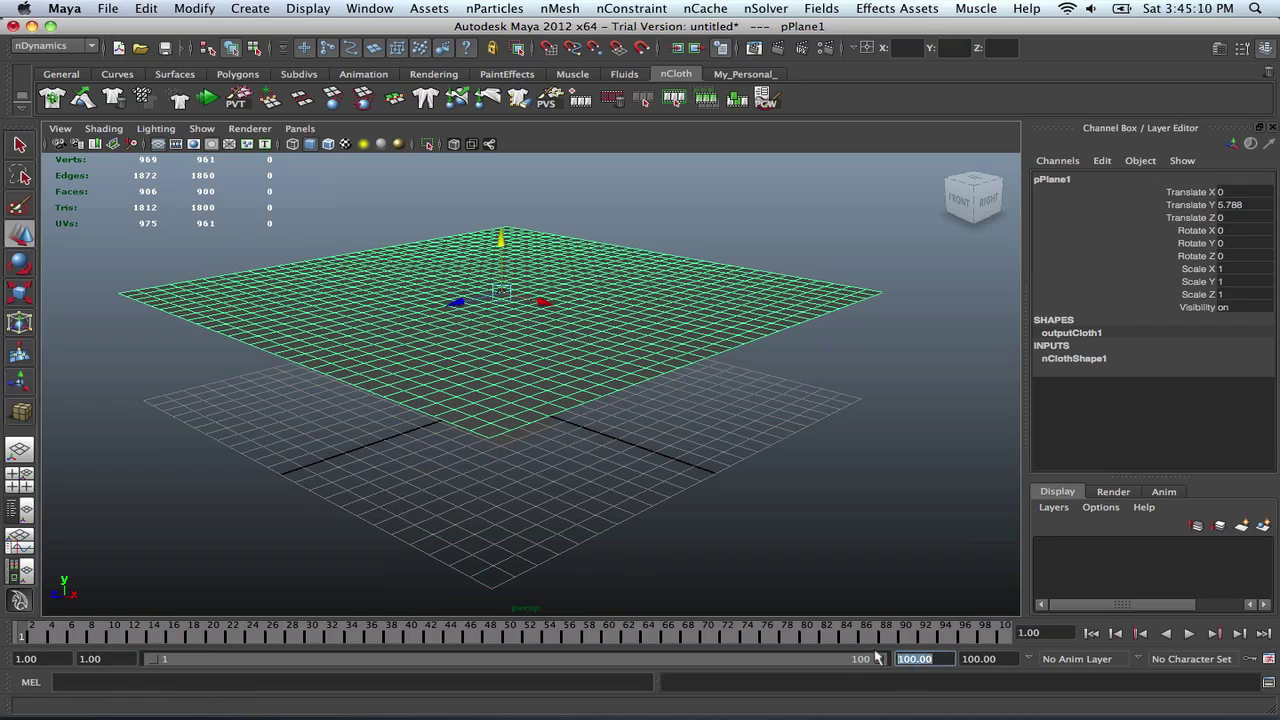
text(200)
key(Return)
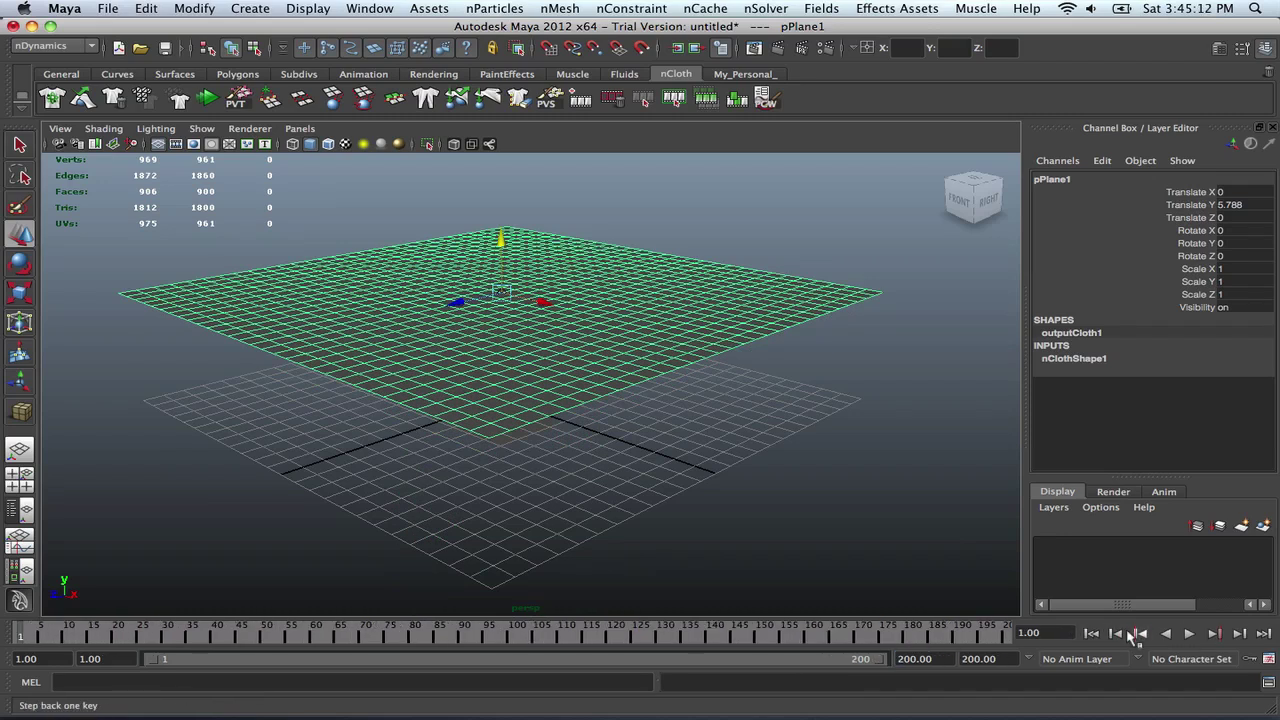
click(1189, 633)
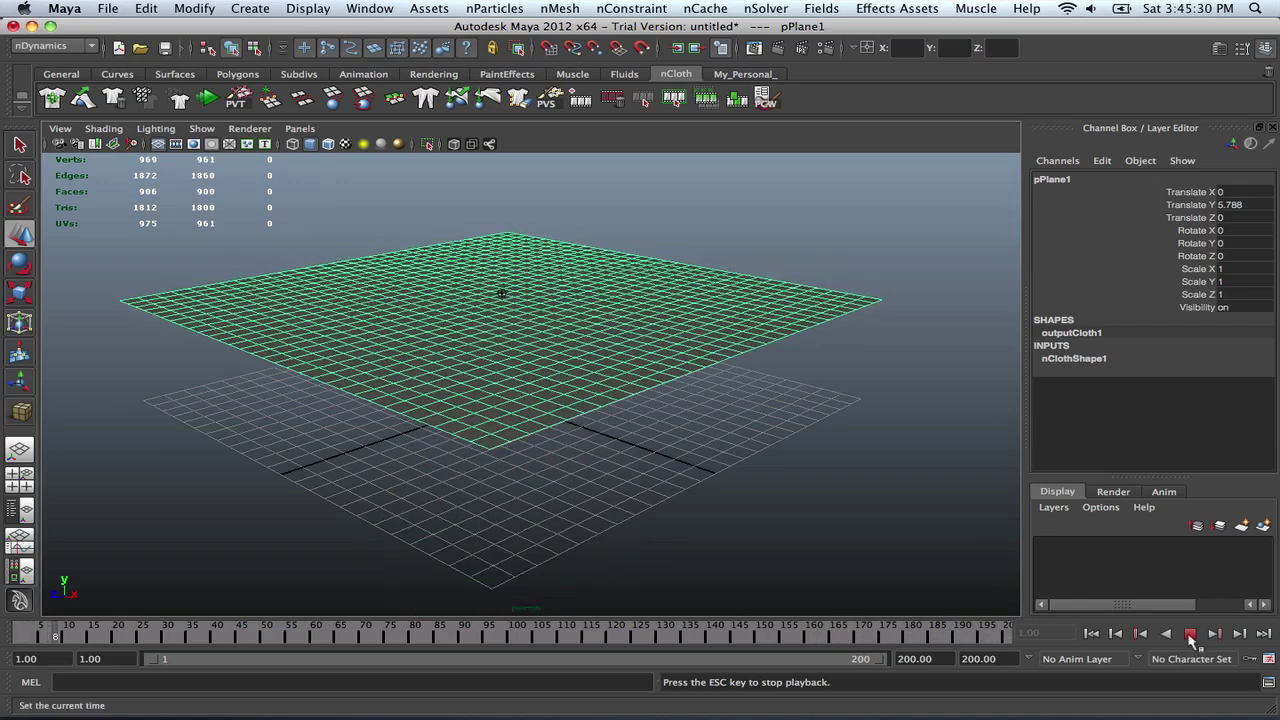
Stop at frame 1 and show nClothShape1's collision settings in the Attribute Editor
click(1190, 634)
click(1089, 634)
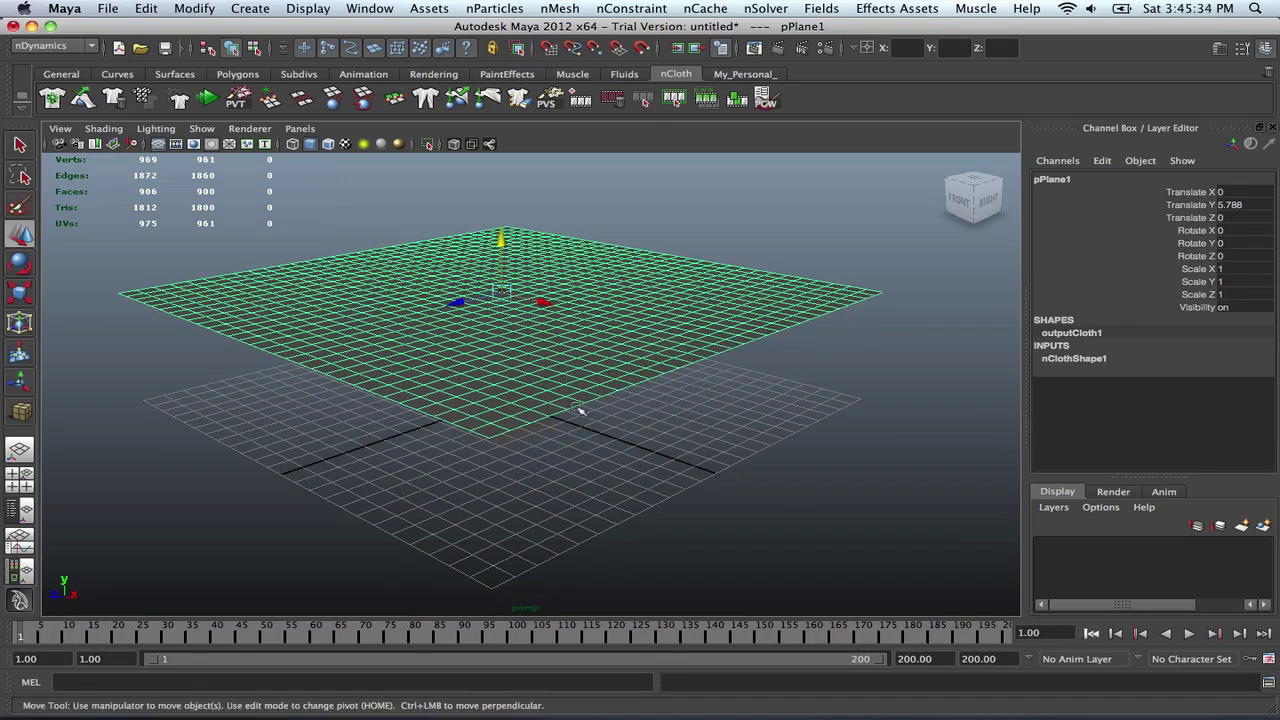
click(1218, 53)
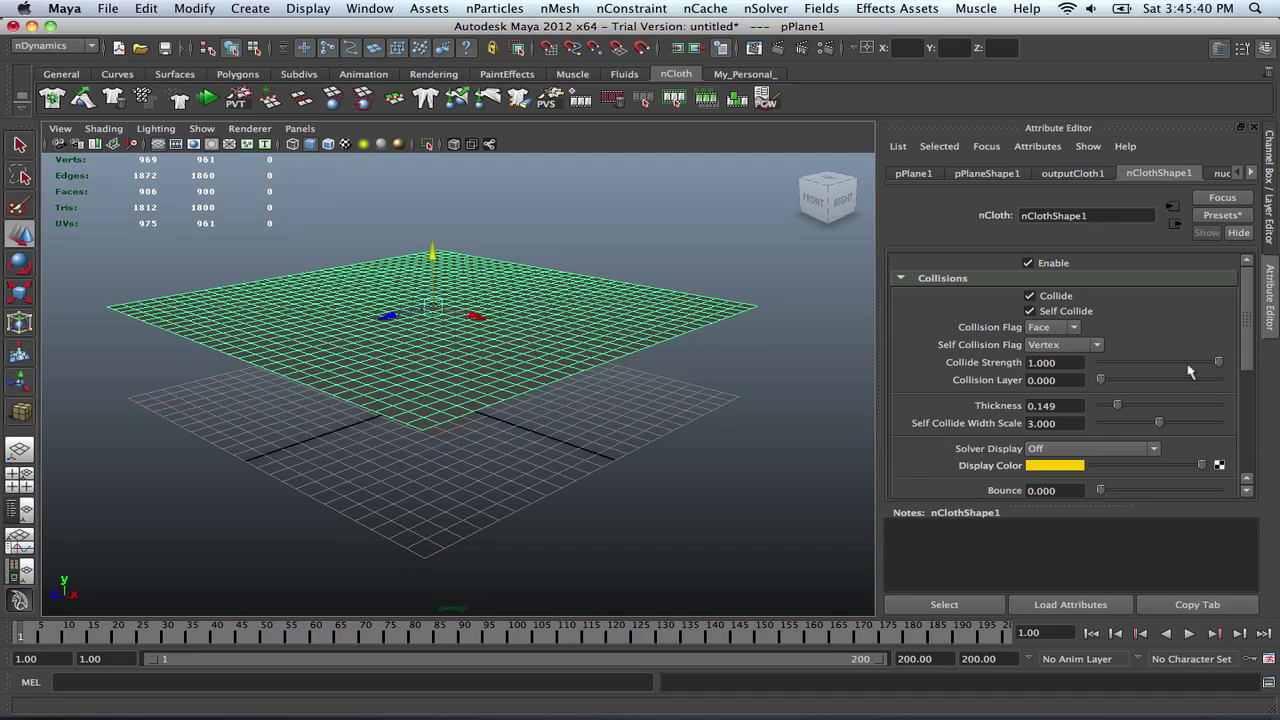
mouse_move(1248, 289)
mouse_down()
mouse_move(1241, 355)
mouse_move(1228, 288)
mouse_up()
Replace nClothShape1's settings with the silk preset and review its notes
click(1231, 216)
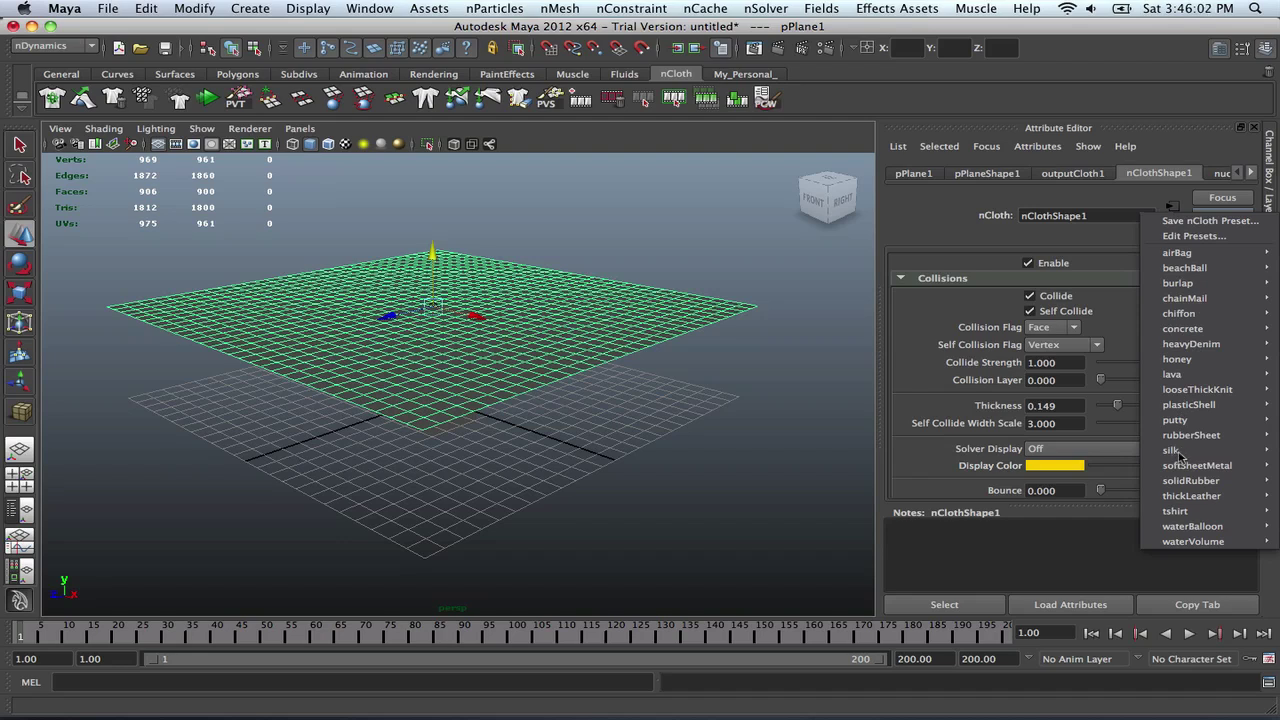
mouse_move(1176, 452)
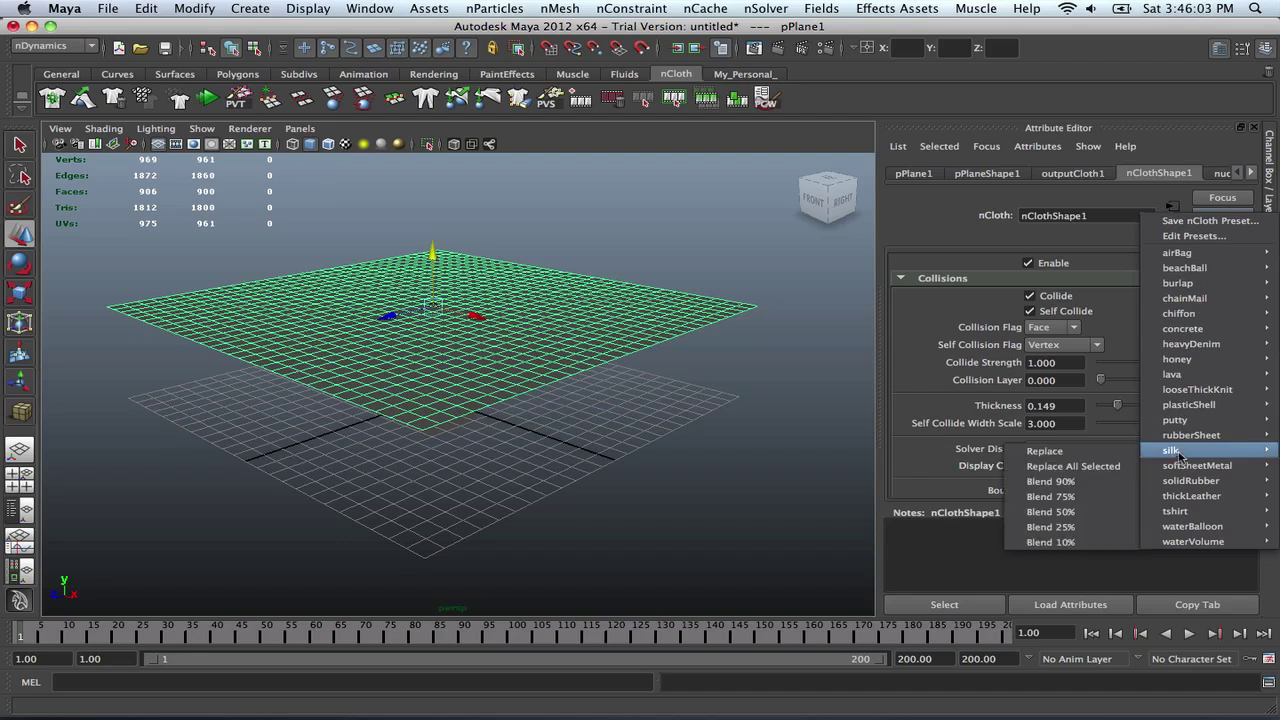
click(1057, 453)
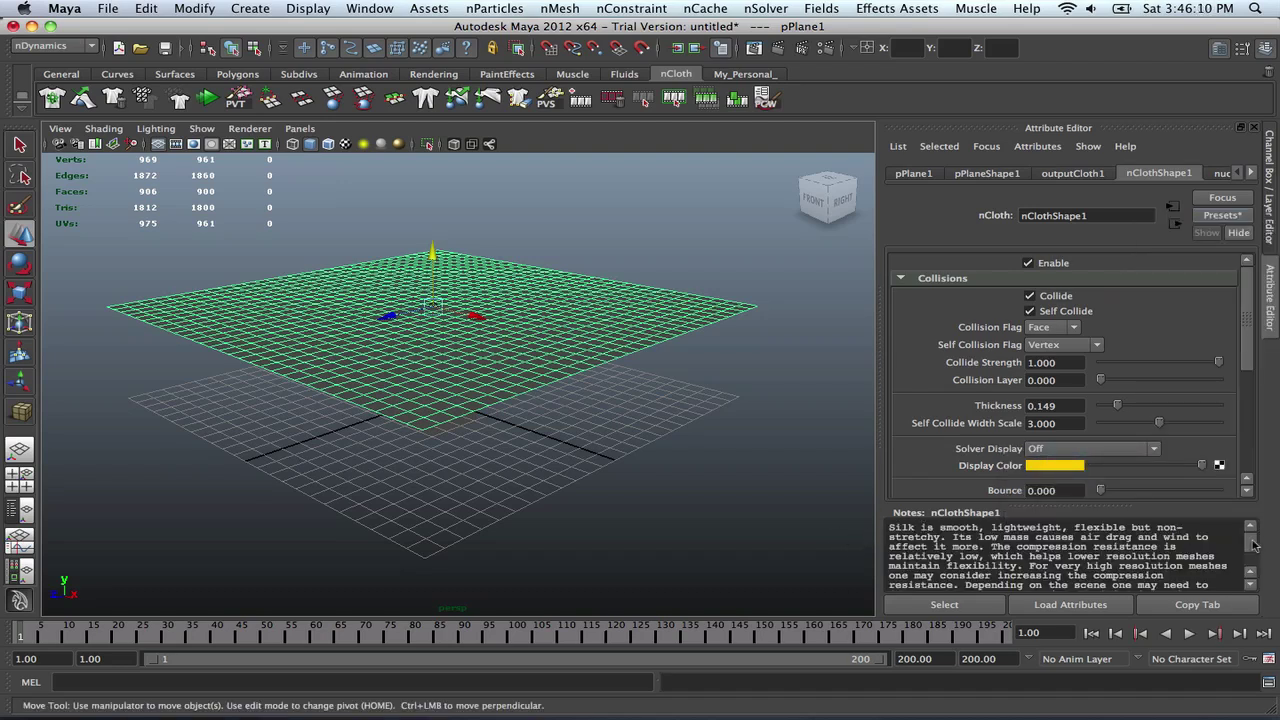
mouse_move(1254, 545)
mouse_down()
mouse_move(1252, 568)
mouse_move(1248, 538)
mouse_up()
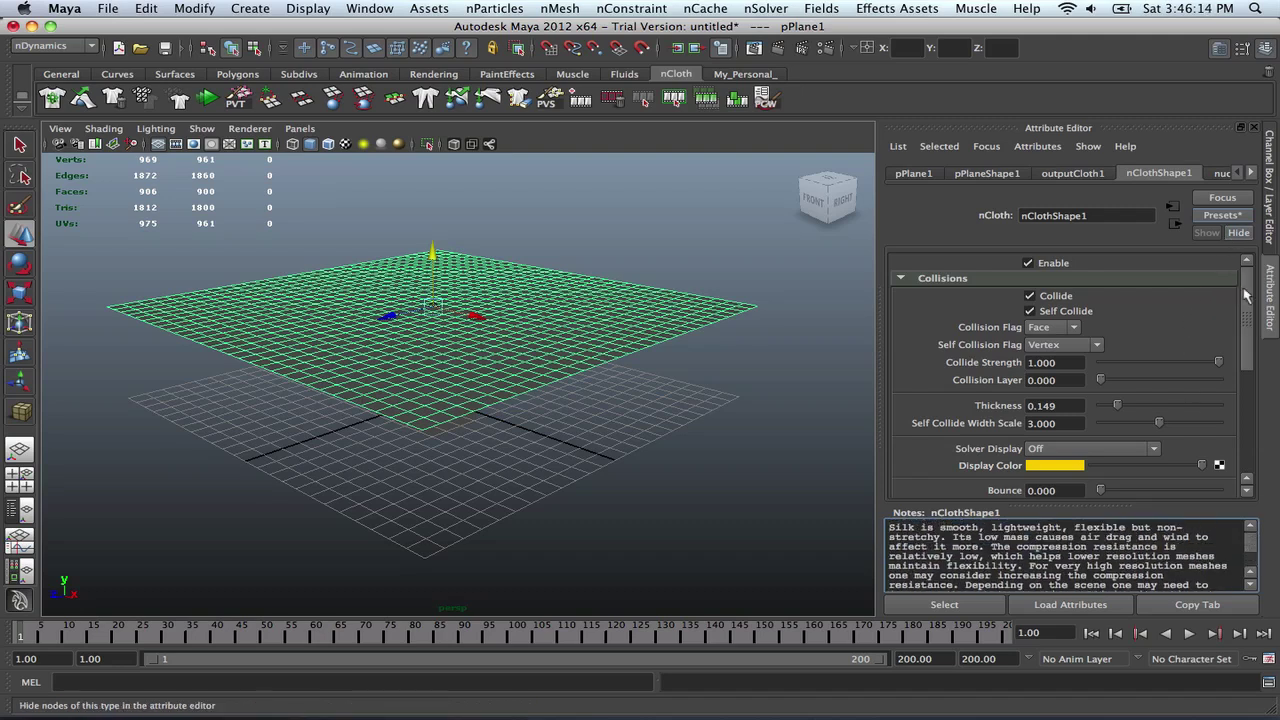
mouse_move(1246, 298)
mouse_down()
mouse_move(1247, 316)
mouse_move(1244, 285)
mouse_up()
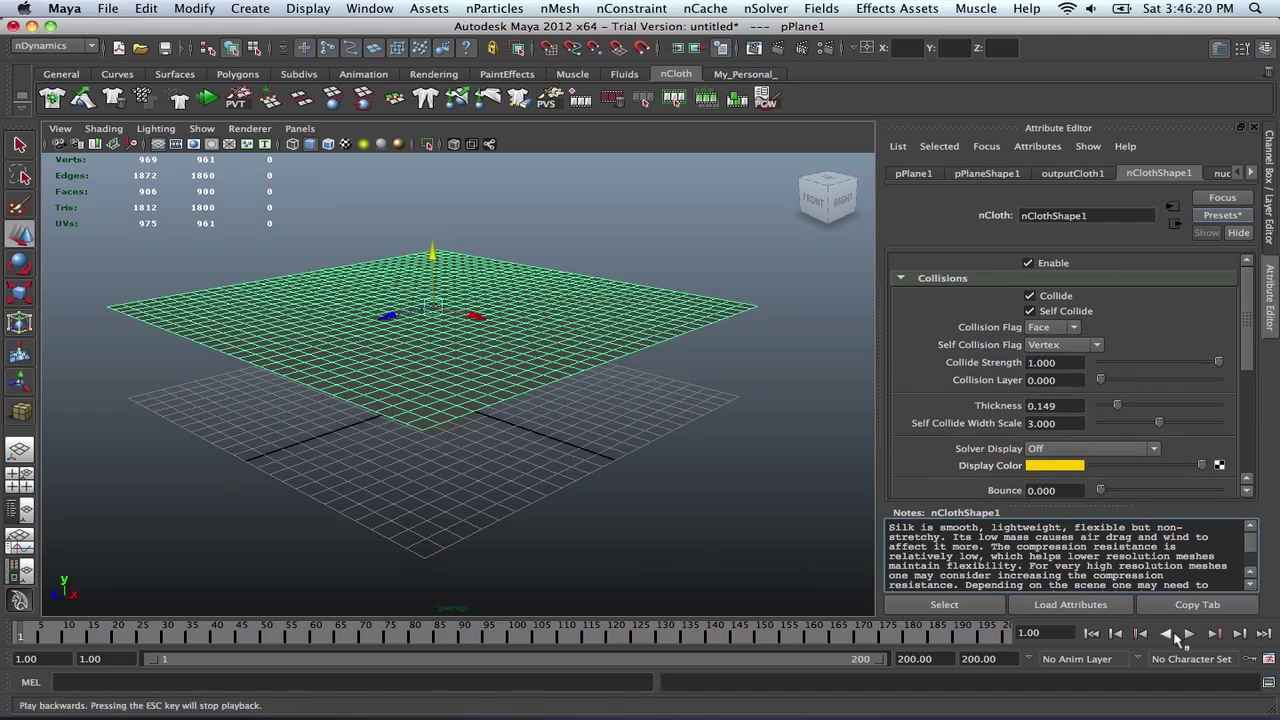
Play the silk cloth falling, stop at frame 44, and rewind to frame 1
click(1189, 634)
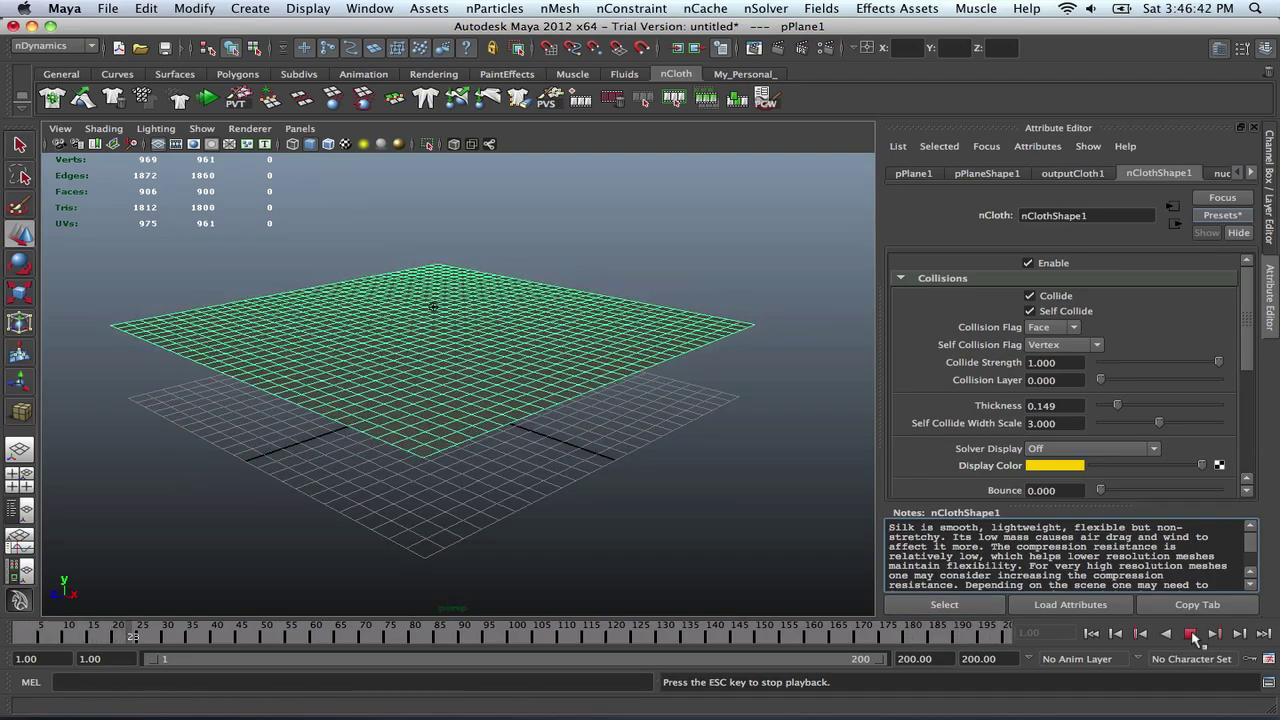
click(1190, 634)
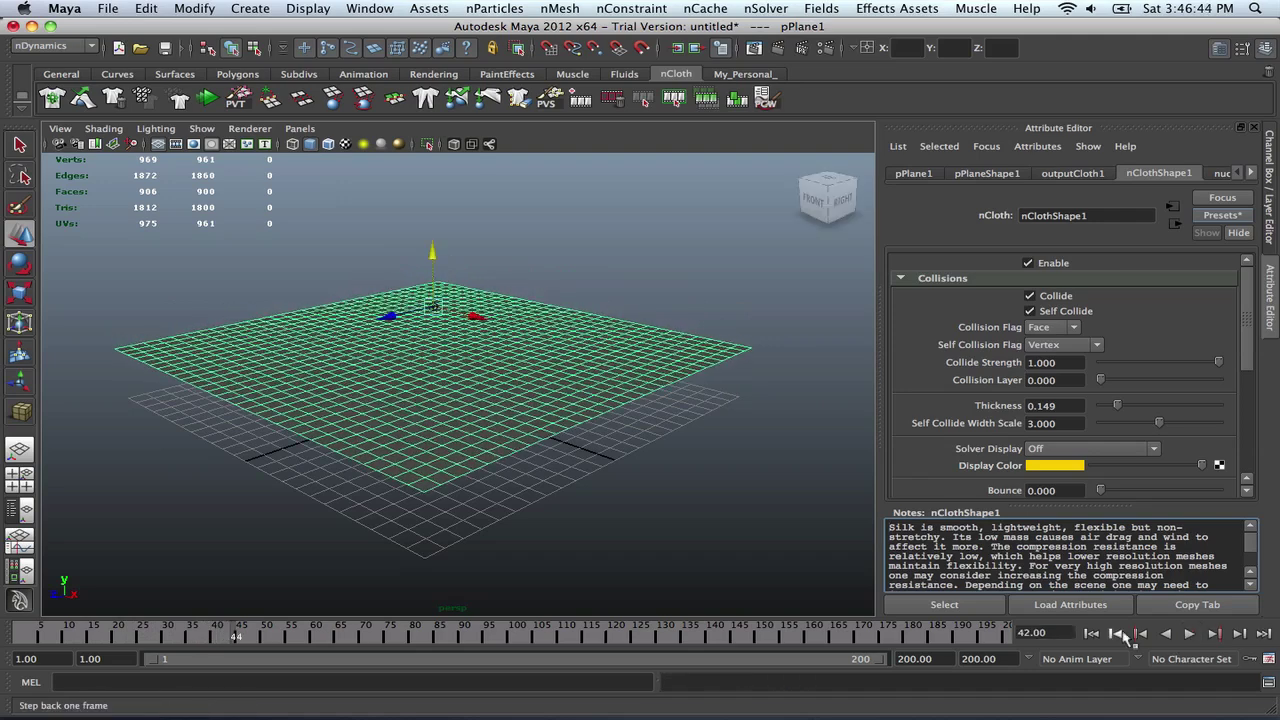
click(1092, 634)
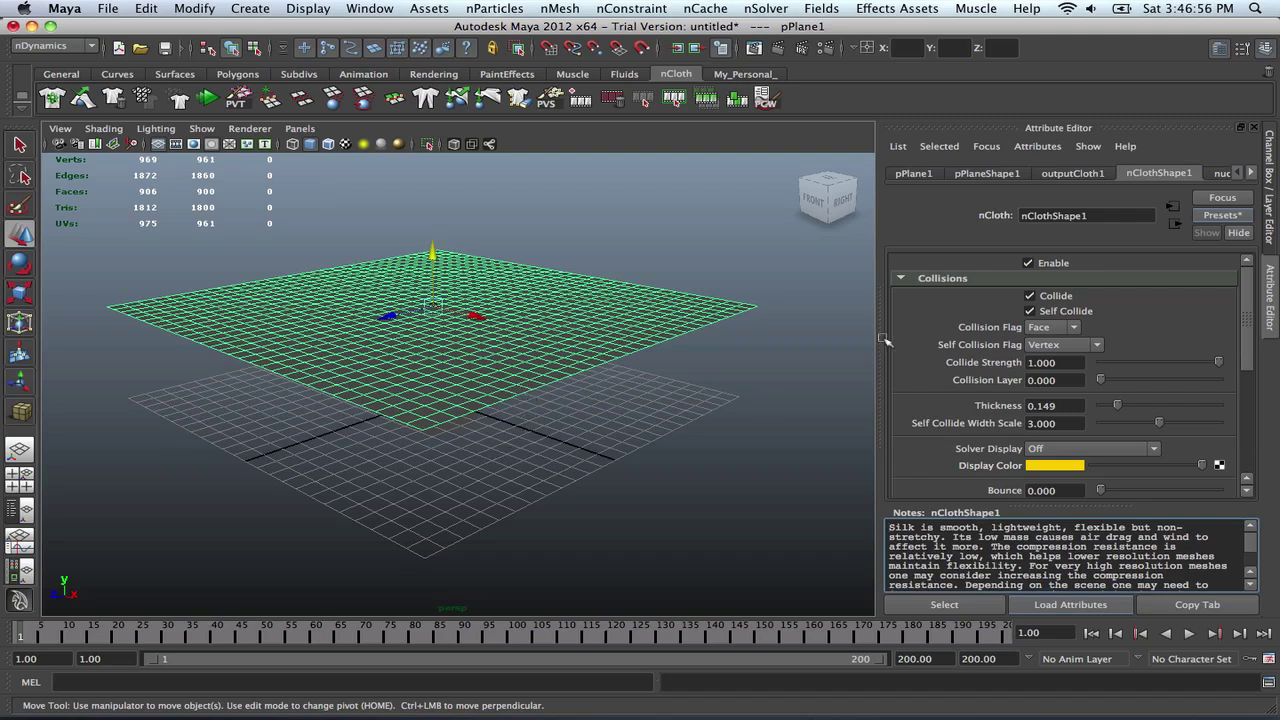
Raise nucleus1 Gravity to about 100 and run a test playback of the falling silk
click(1220, 175)
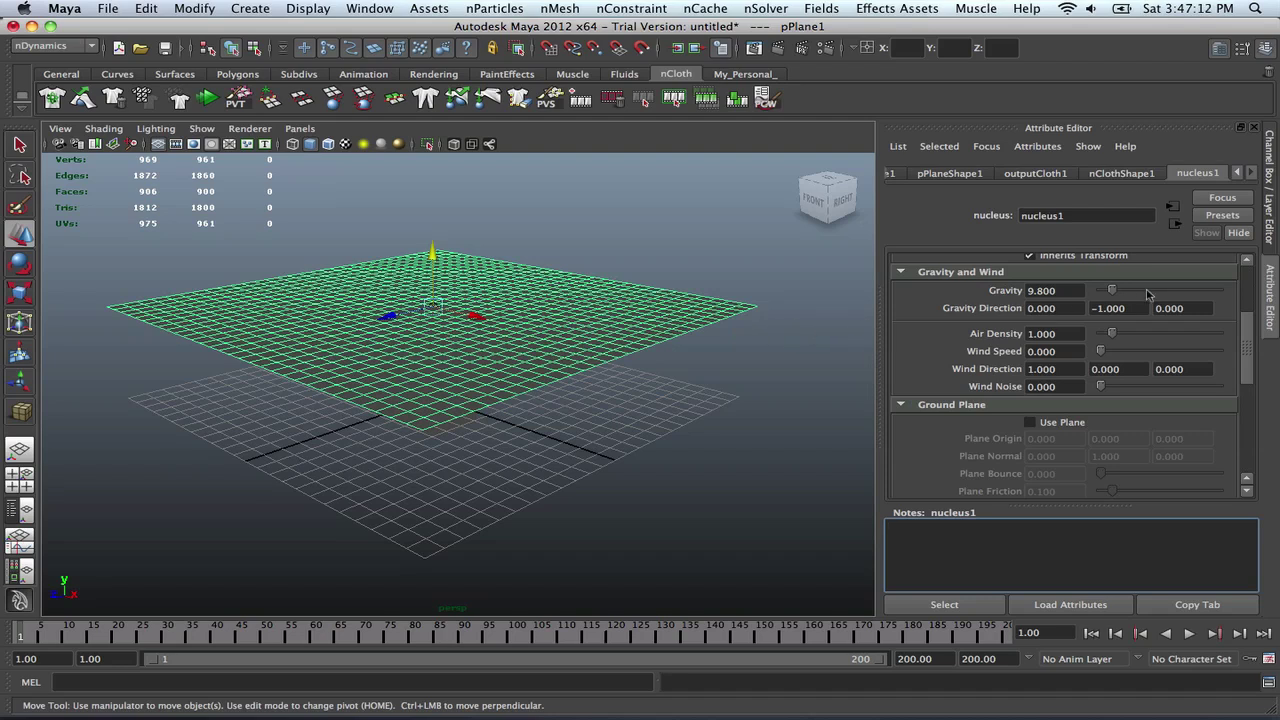
drag(1117, 292, 1227, 300)
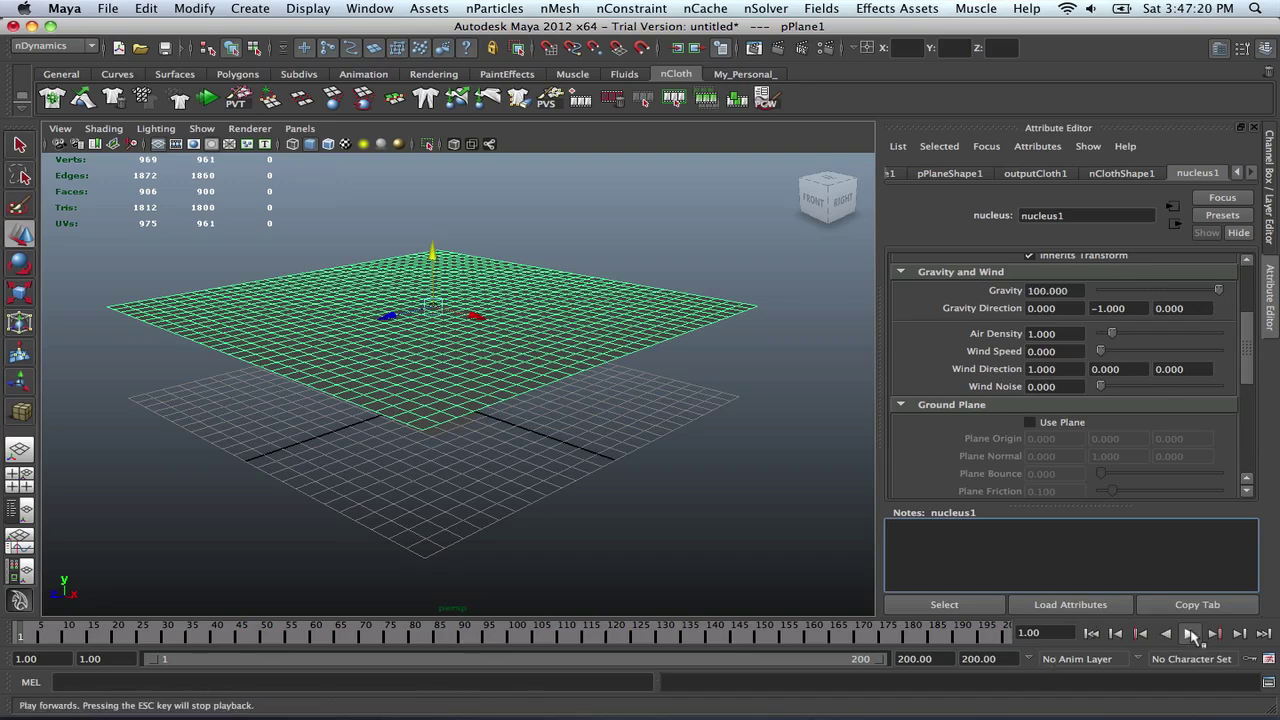
click(1190, 634)
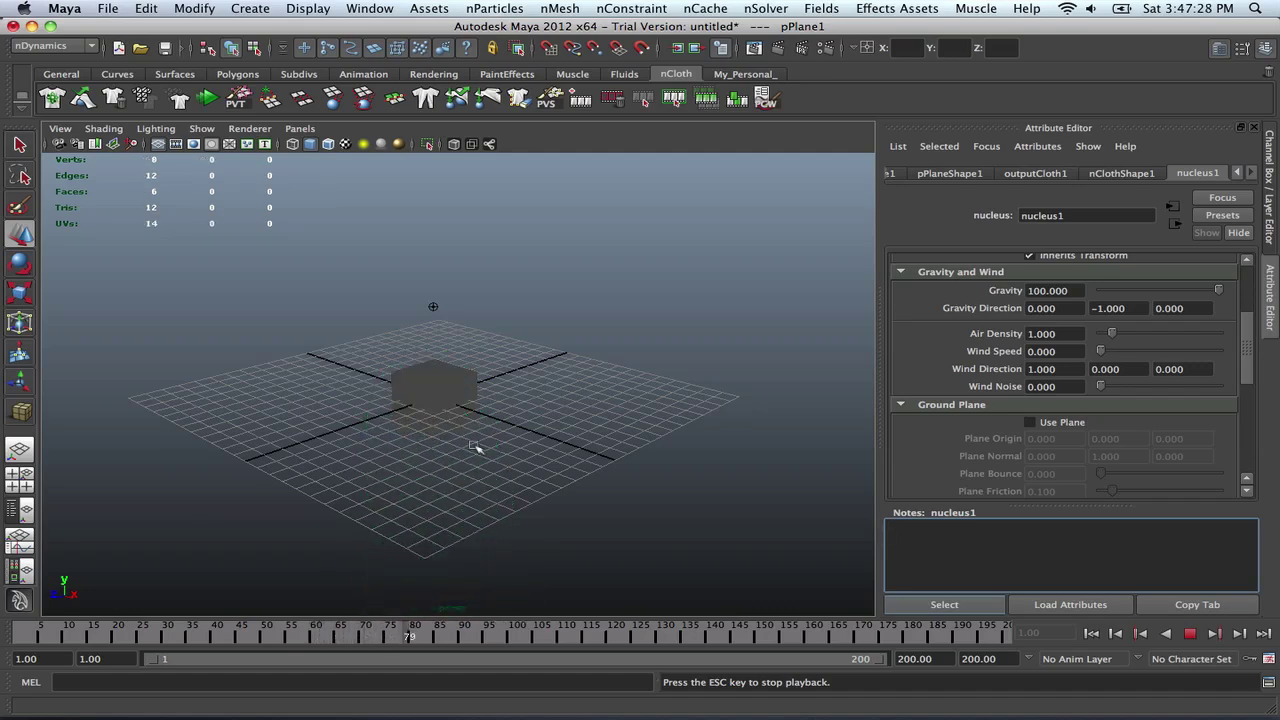
click(1190, 633)
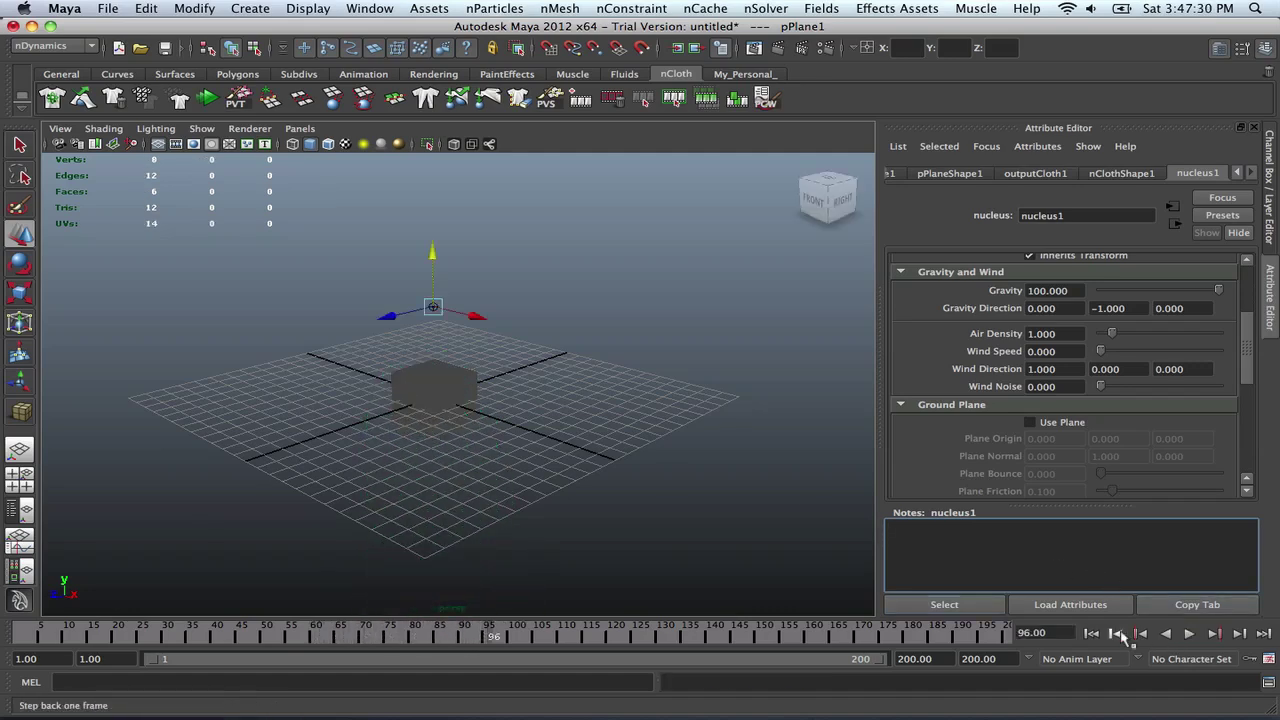
Rewind to frame 1 and set the nucleus Gravity to 90
click(1092, 633)
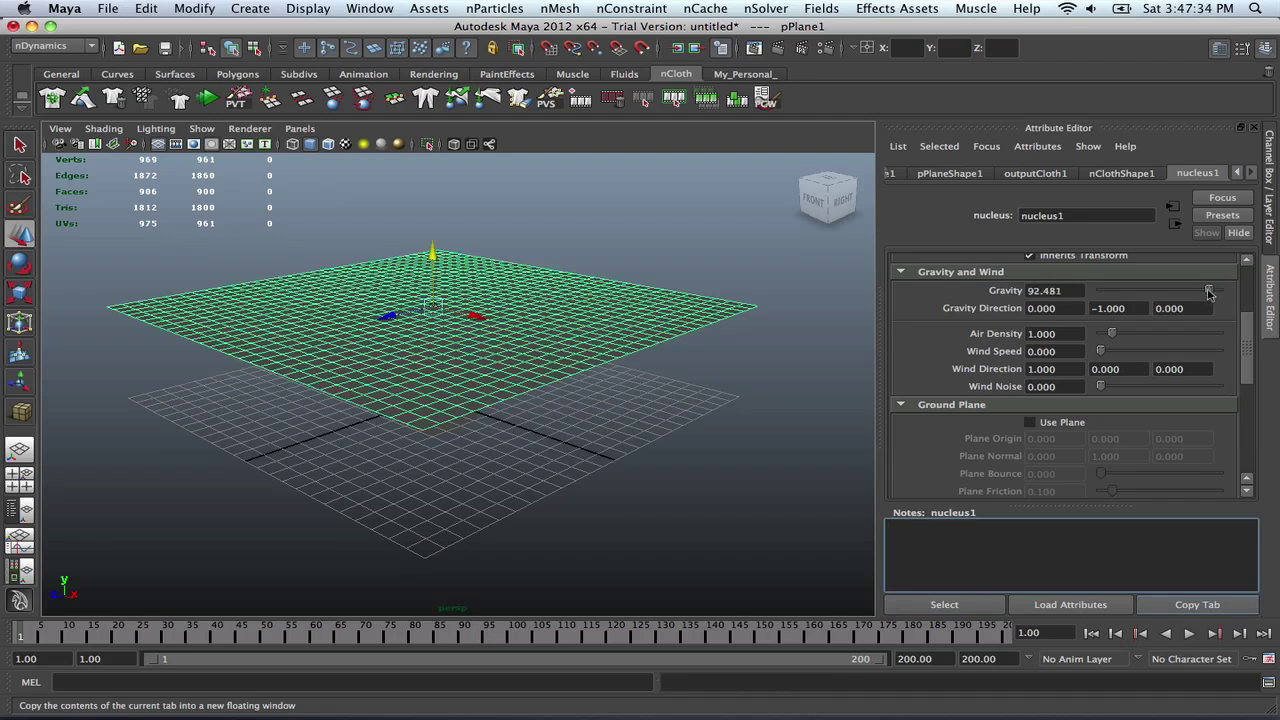
double_click(1081, 290)
text(90.000)
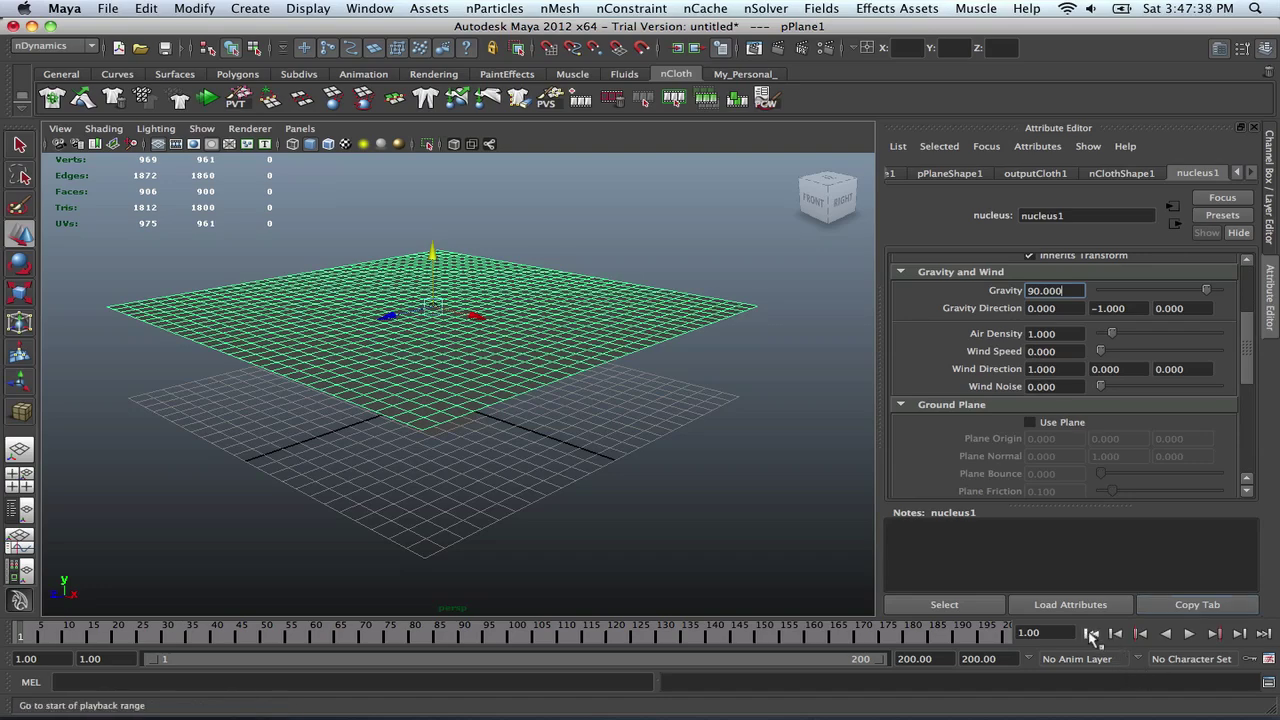
Play the simulation, then rewind and replay it to watch the silk drape and slide off
click(1189, 634)
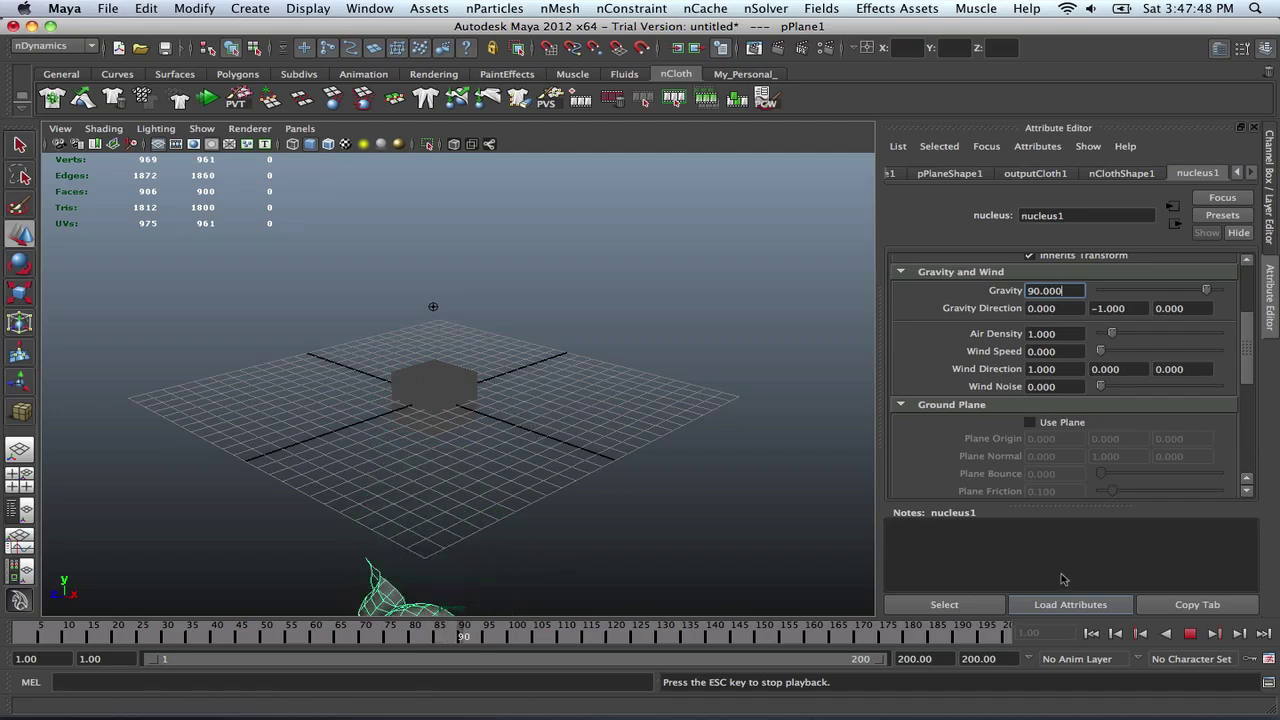
click(1190, 635)
click(1092, 634)
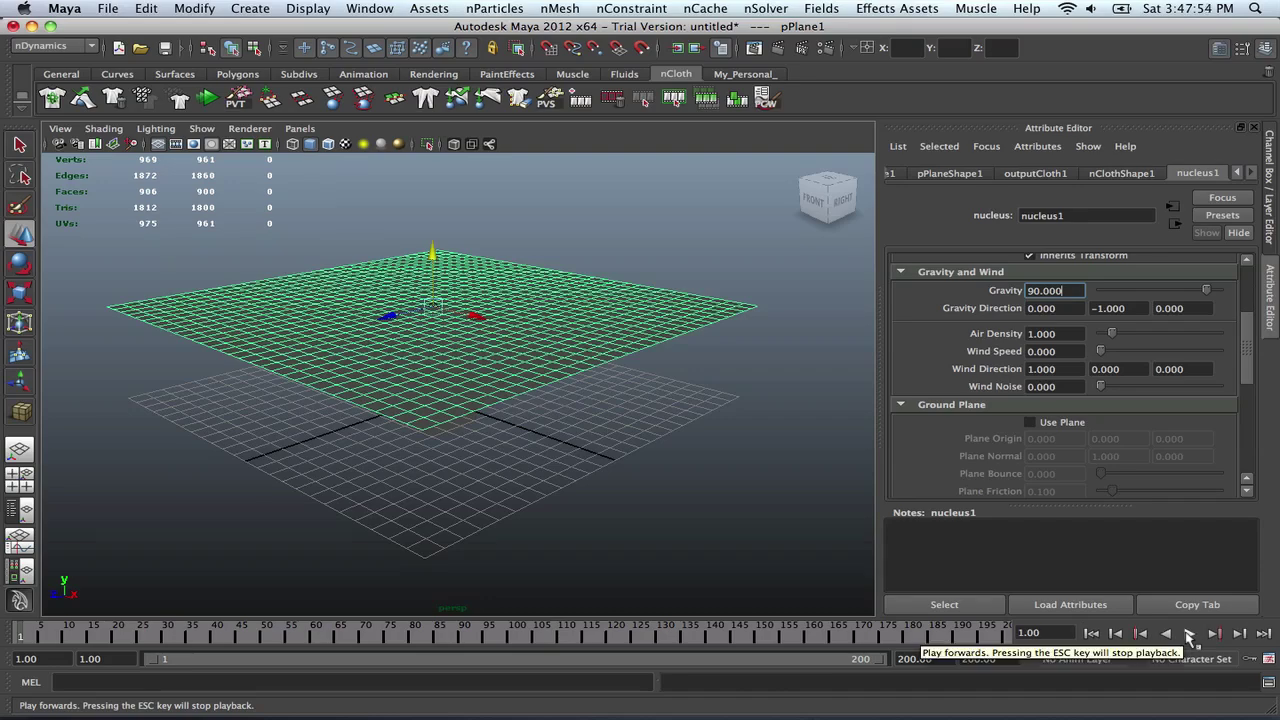
click(1190, 635)
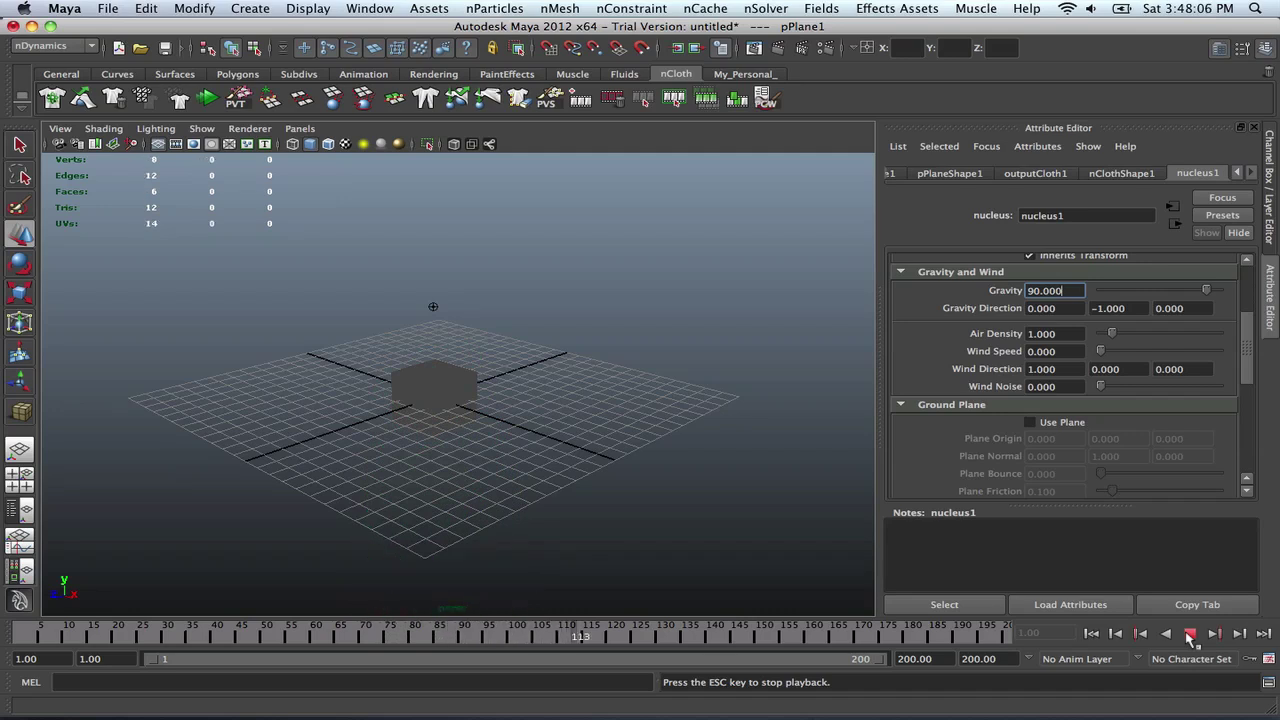
Stop and rewind the simulation, then set the playback end frame to 100
click(1190, 634)
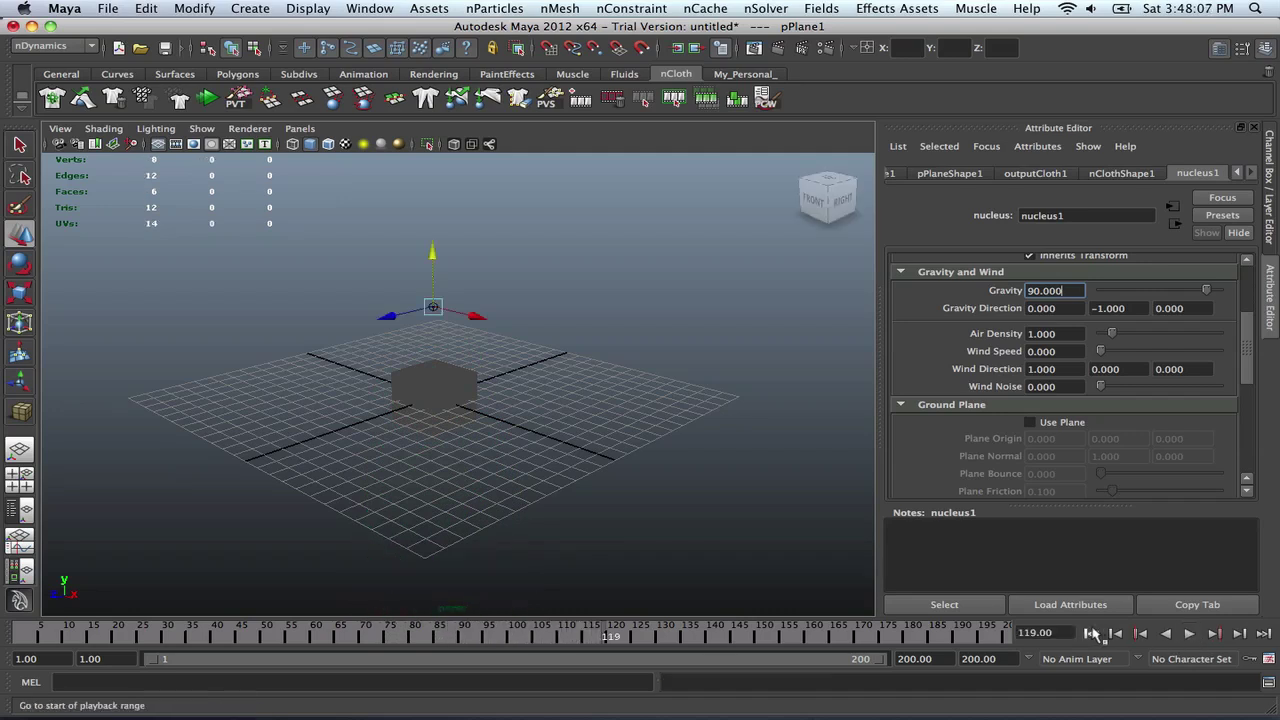
click(1091, 633)
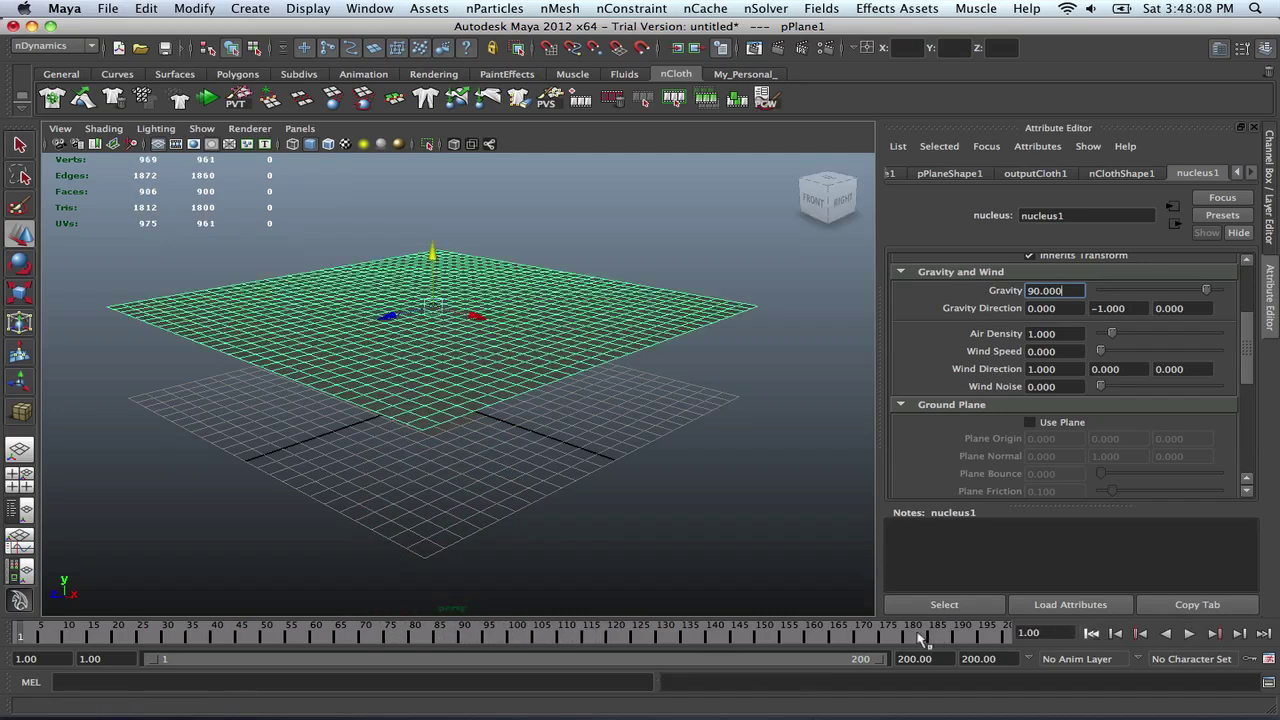
click(985, 658)
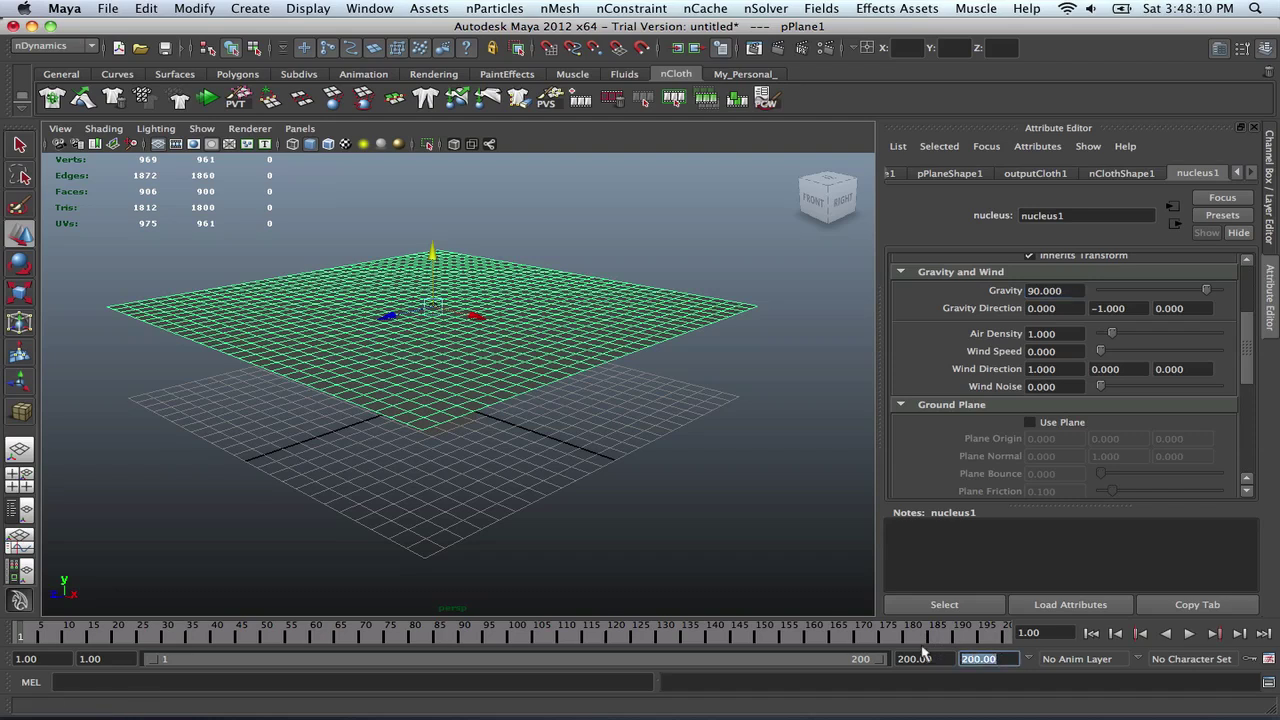
text(100)
key(Return)
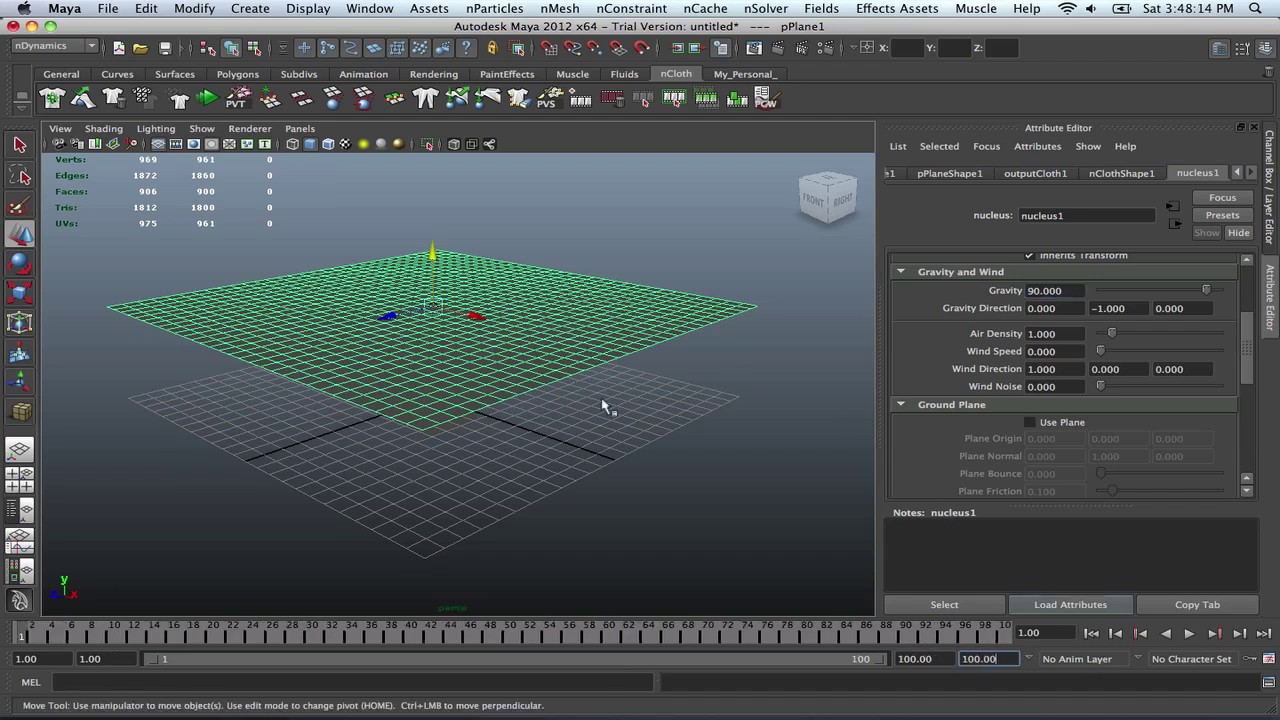
Show nClothShape1's attributes and scroll to its Collisions settings for Bounce, Friction and Stickiness
click(1121, 174)
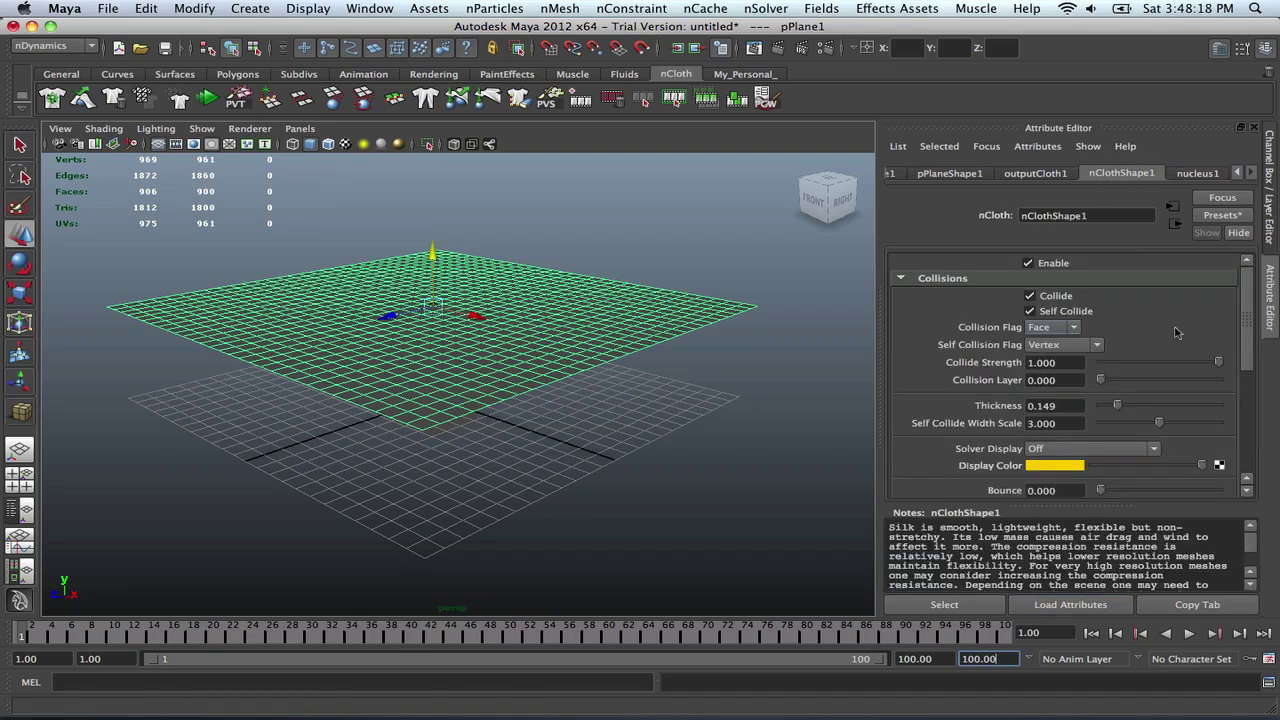
drag(1250, 311, 1247, 341)
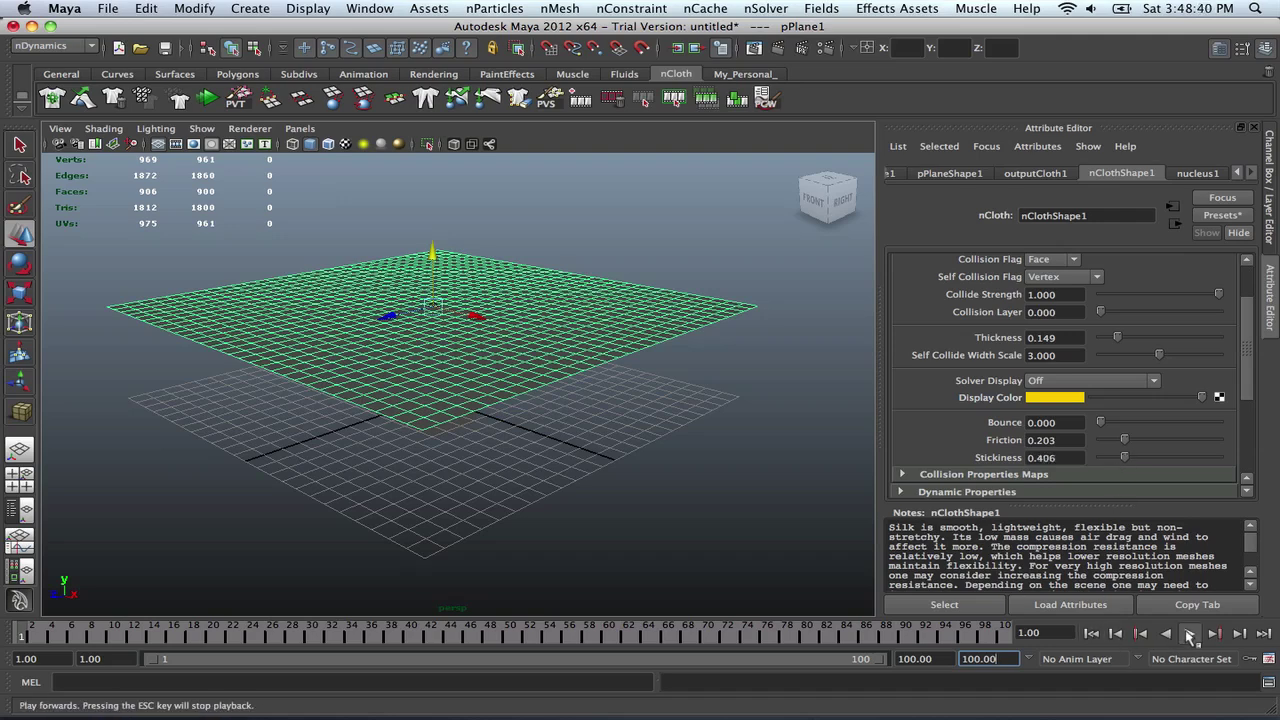
Run the simulation and stop it at frame 31 with the silk draped over the cube
click(1190, 634)
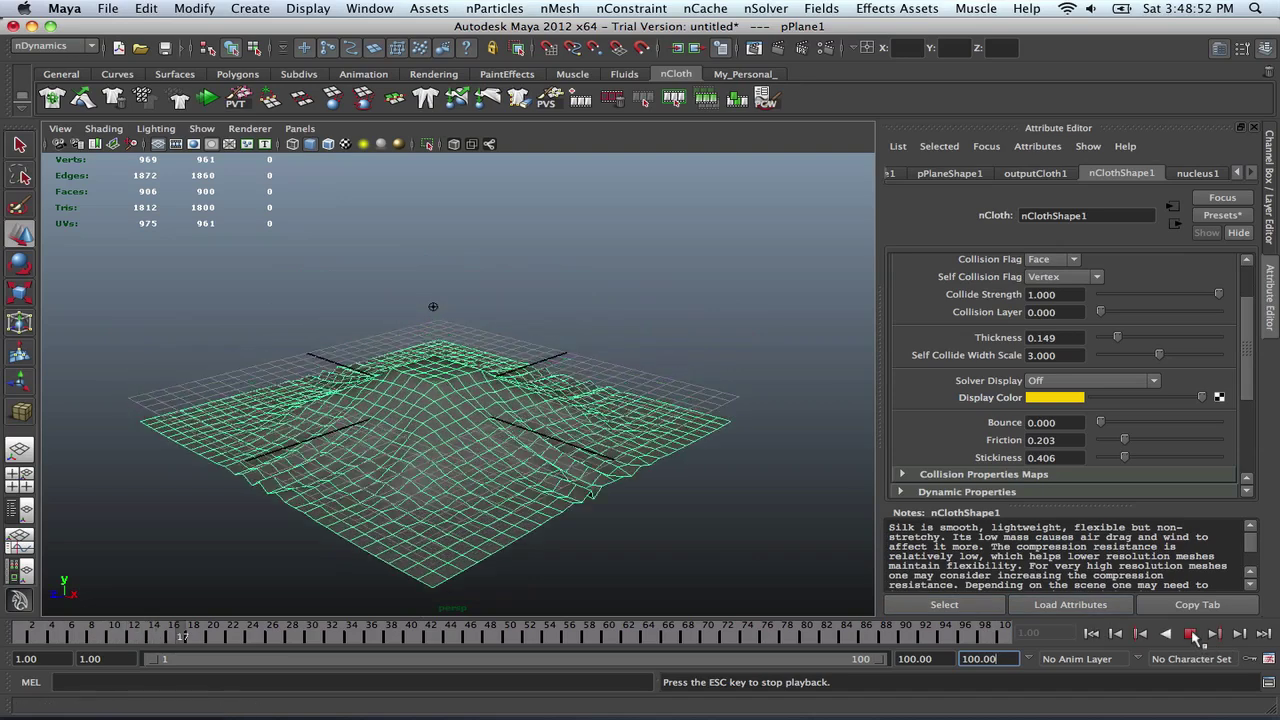
click(1191, 634)
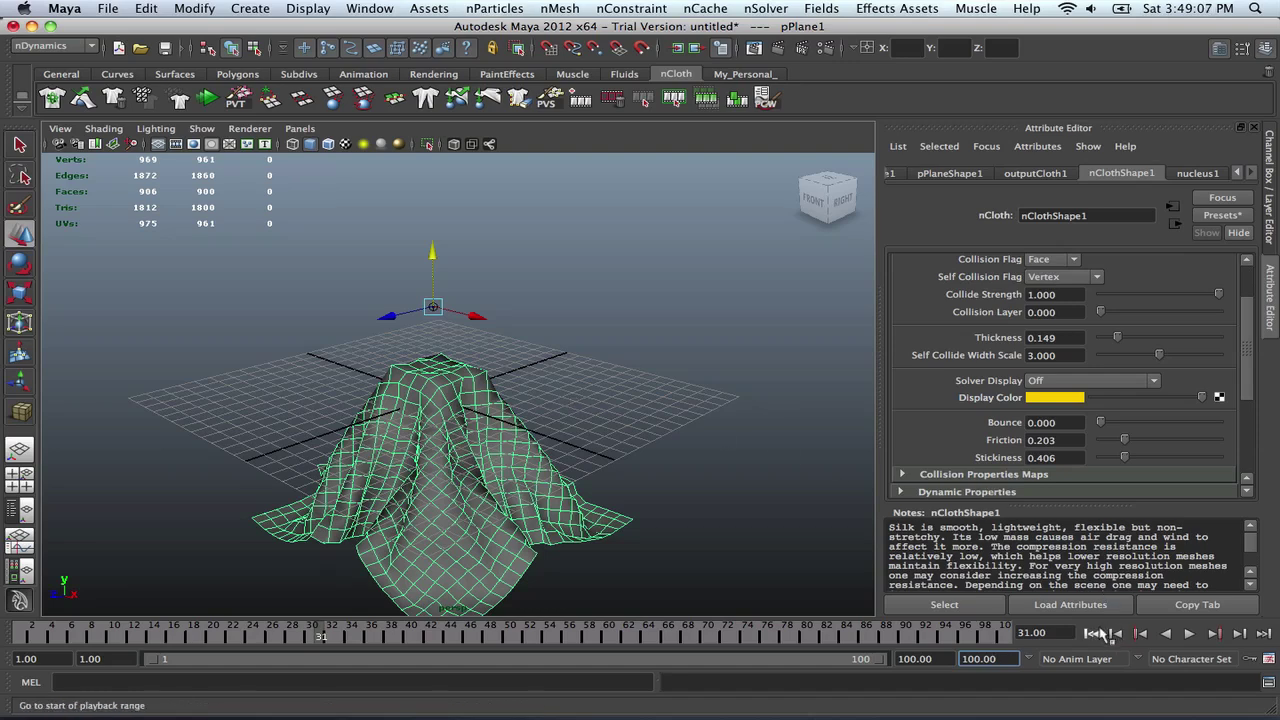
With Thickness 0.101 and Friction and Stickiness at 0, rewind and replay the drape twice
click(1115, 633)
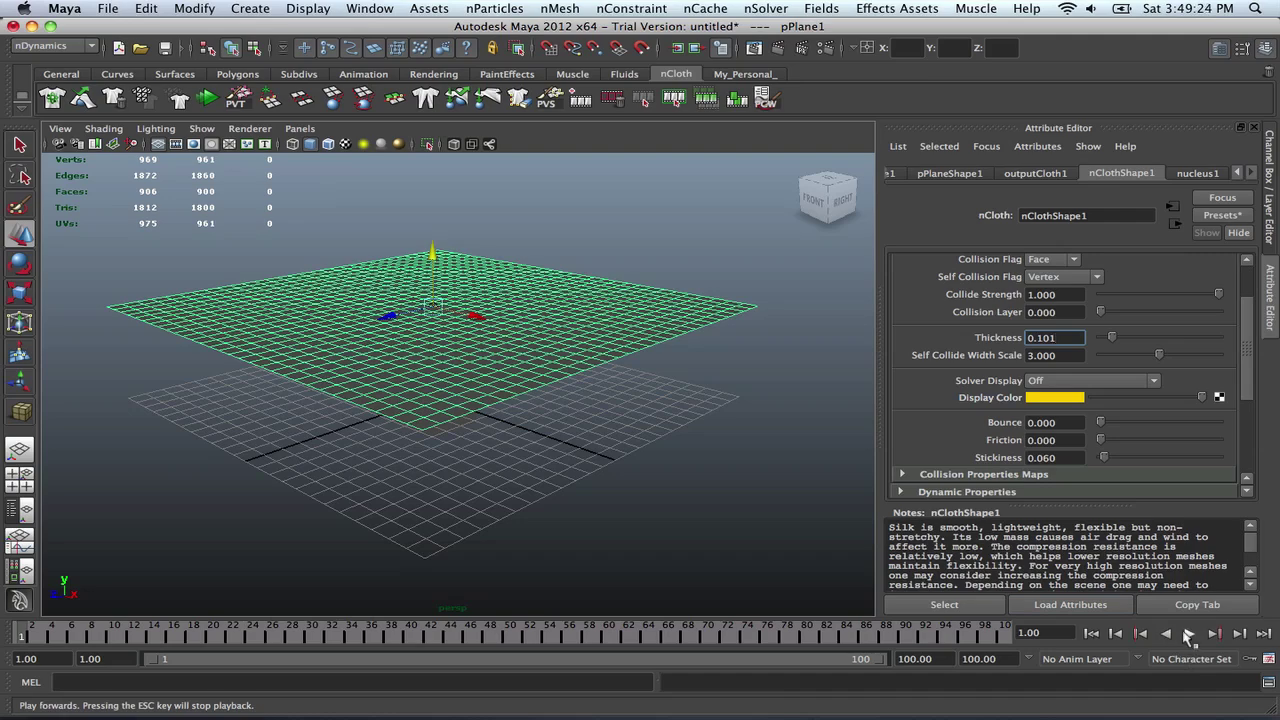
click(1188, 634)
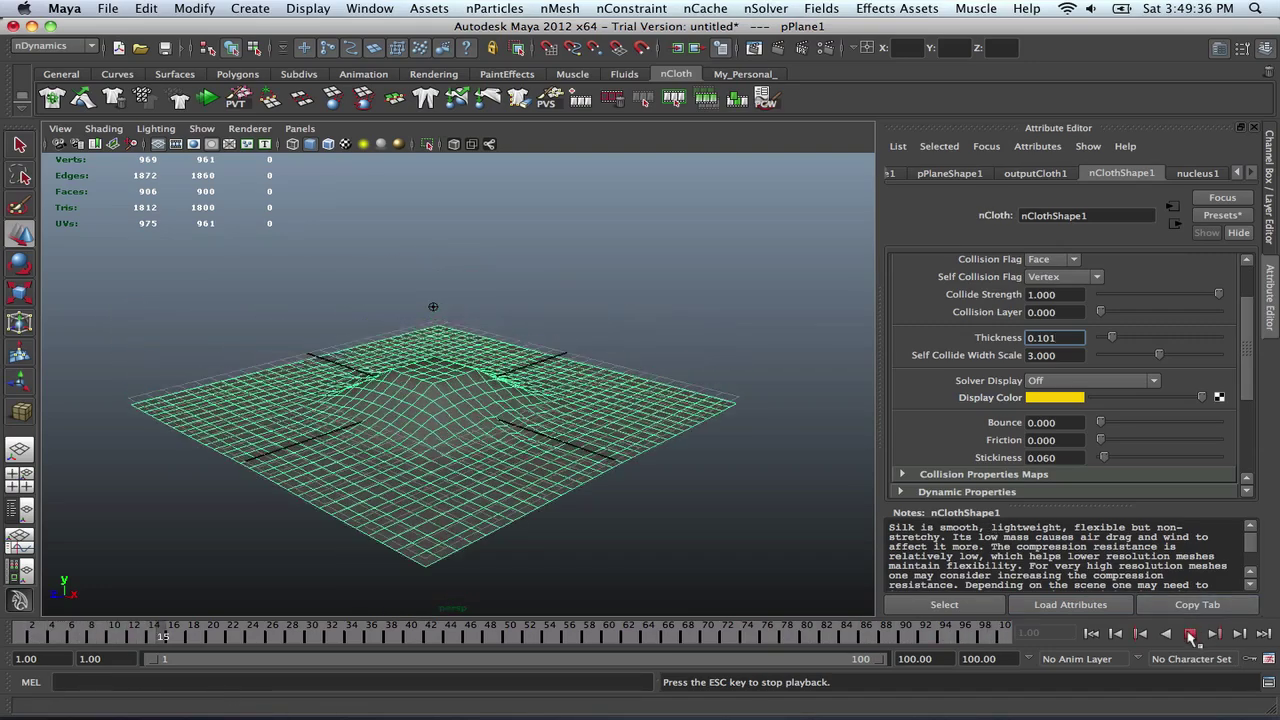
click(1190, 633)
click(1092, 633)
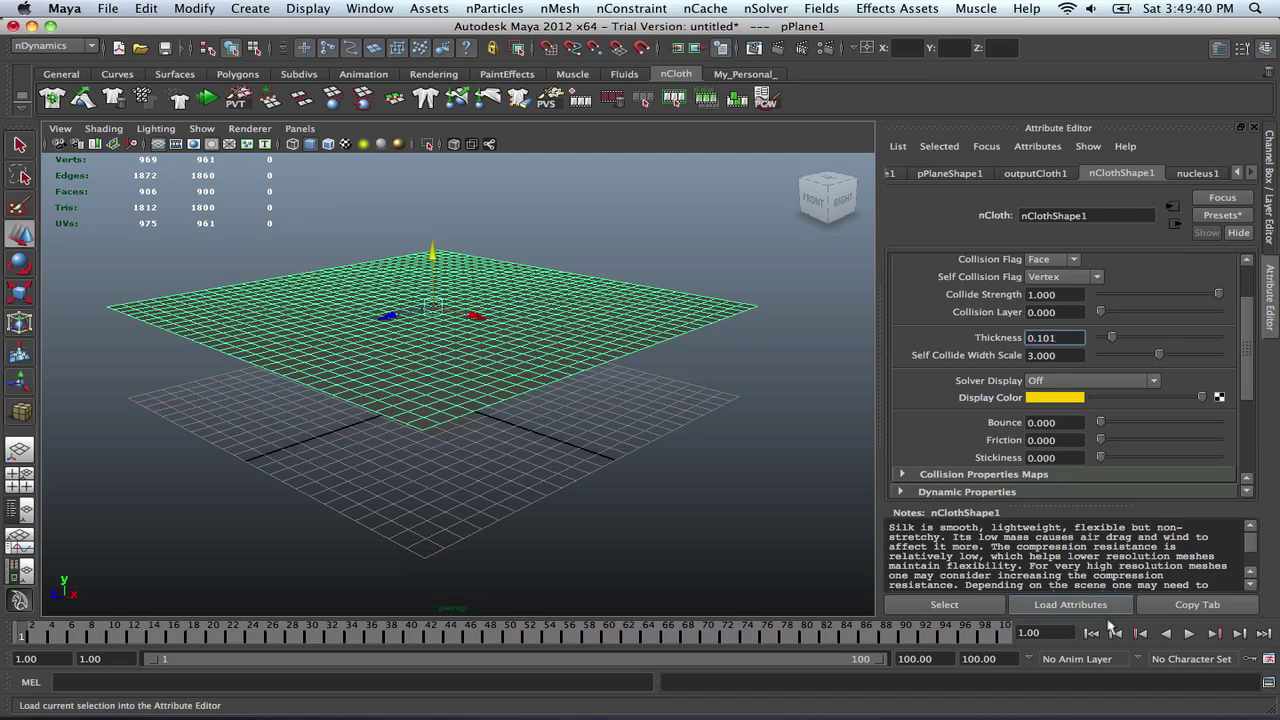
click(1190, 634)
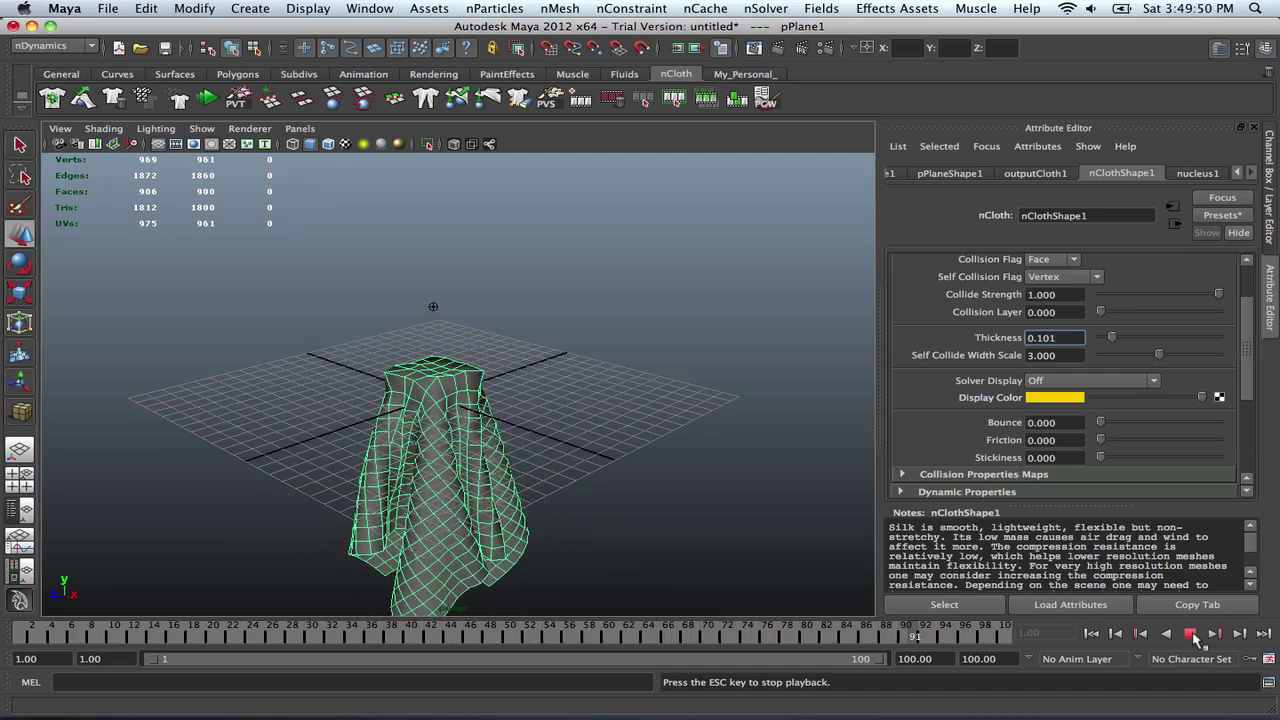
click(1190, 634)
Rewind, set the cloth Thickness to 0.143, and play the simulation
click(1091, 633)
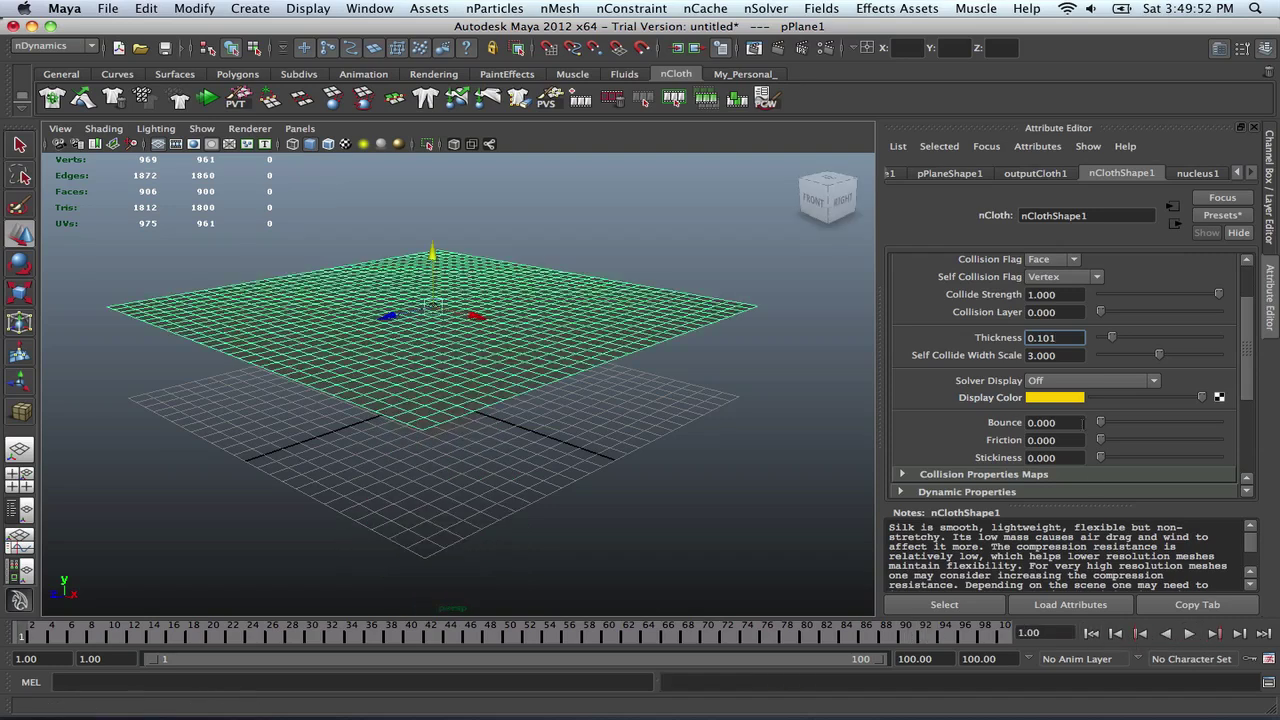
click(1073, 337)
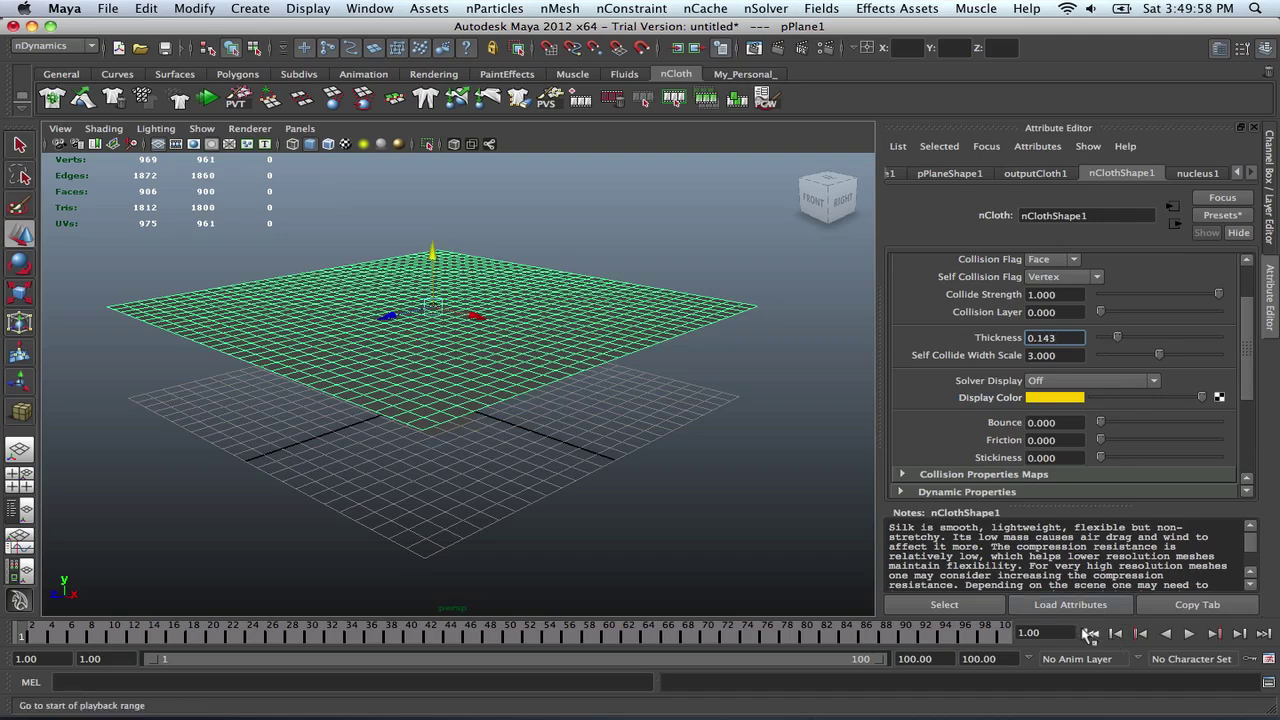
click(1190, 634)
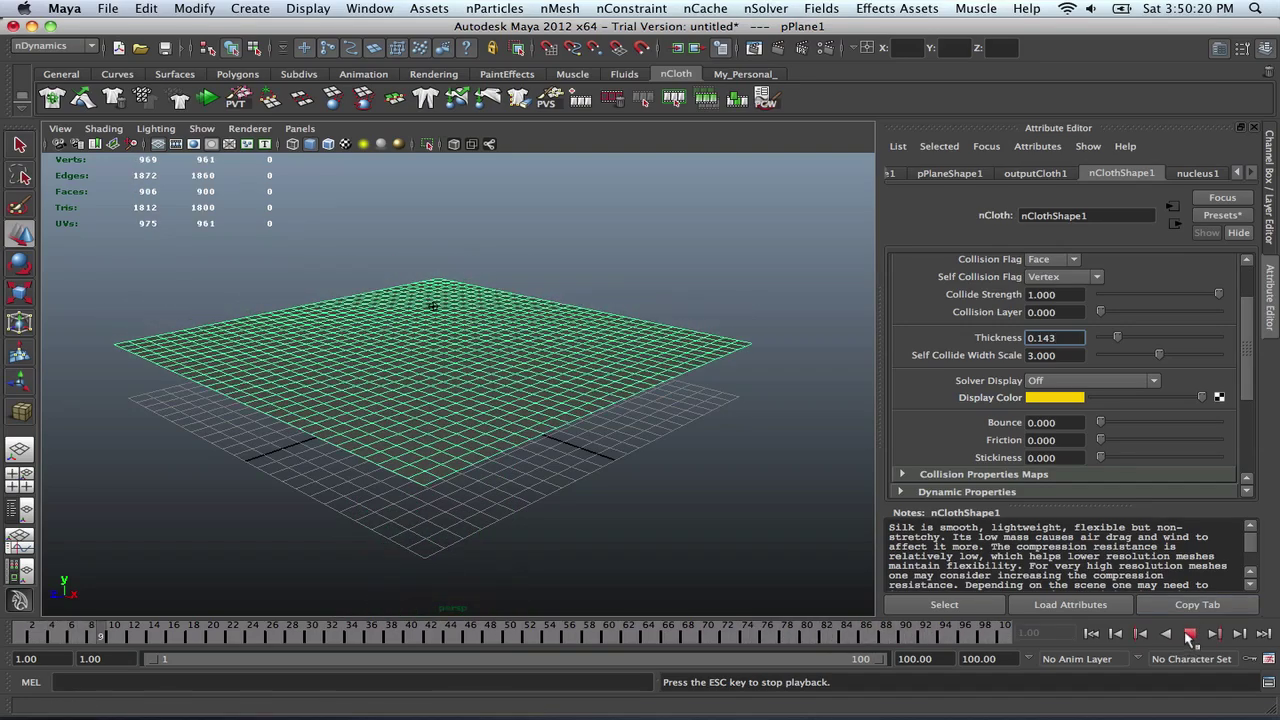
Stop, rewind and rerun the silk falling onto the cube, then return to frame 1
key(Escape)
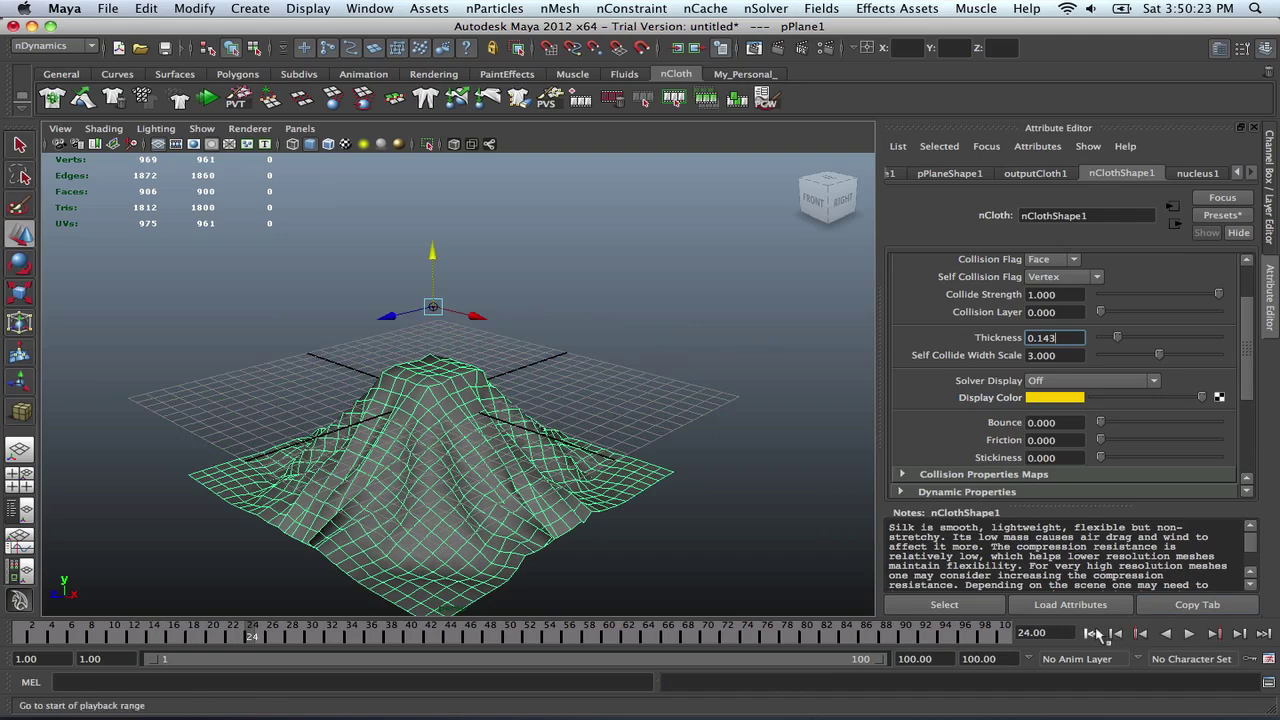
click(1092, 634)
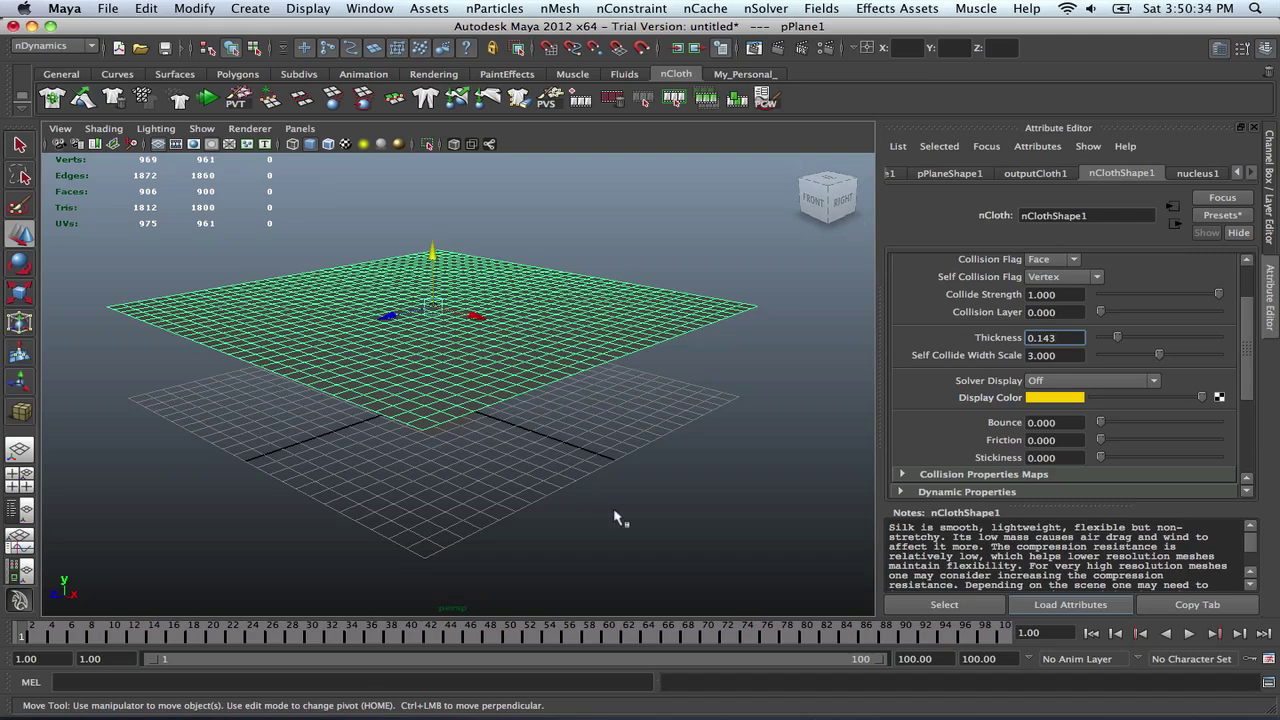
click(1187, 634)
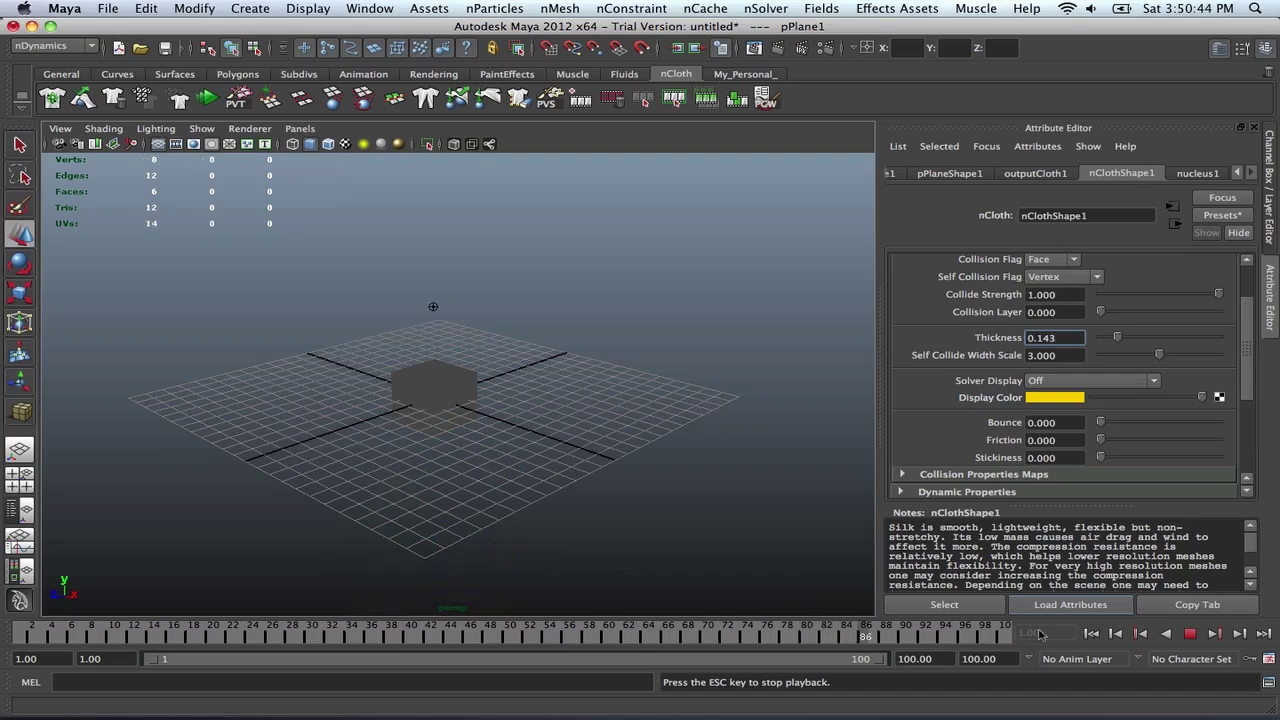
click(1190, 633)
click(1091, 633)
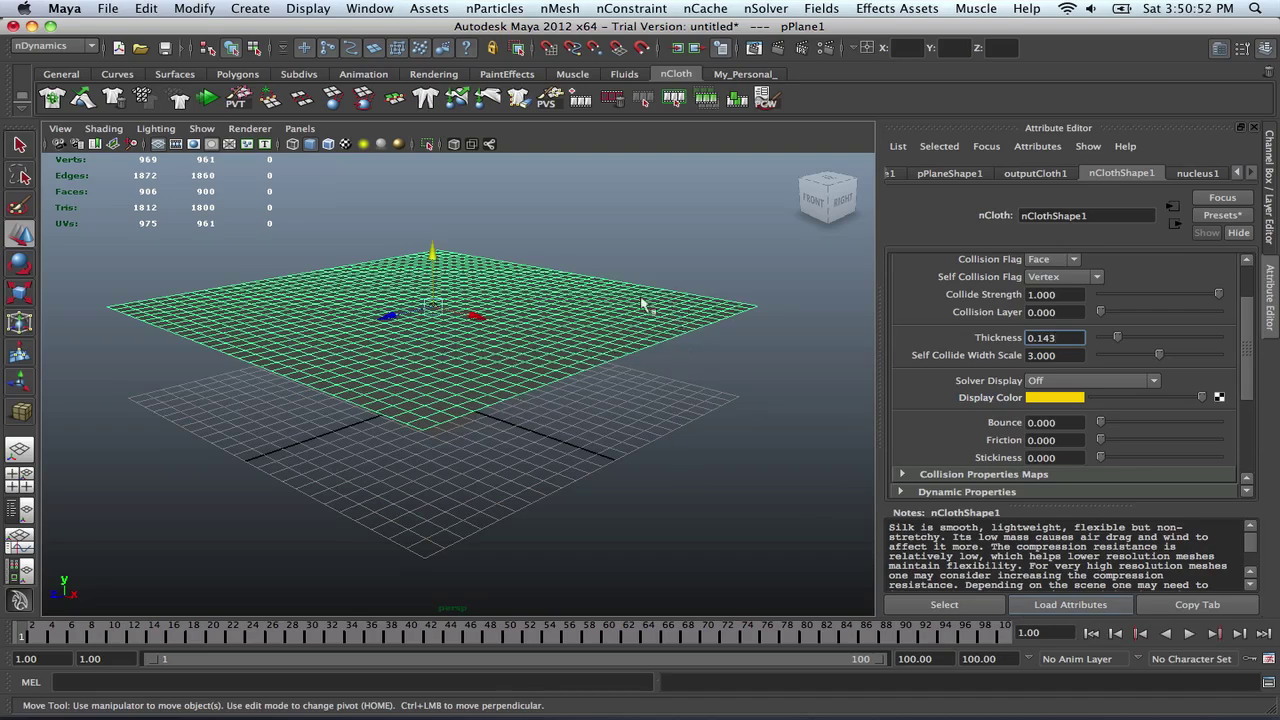
In vertex mode, select the plane's outermost corner vertex plus its neighbouring vertices
alt+drag(698, 250, 546, 344)
alt+middle_drag(603, 340, 548, 345)
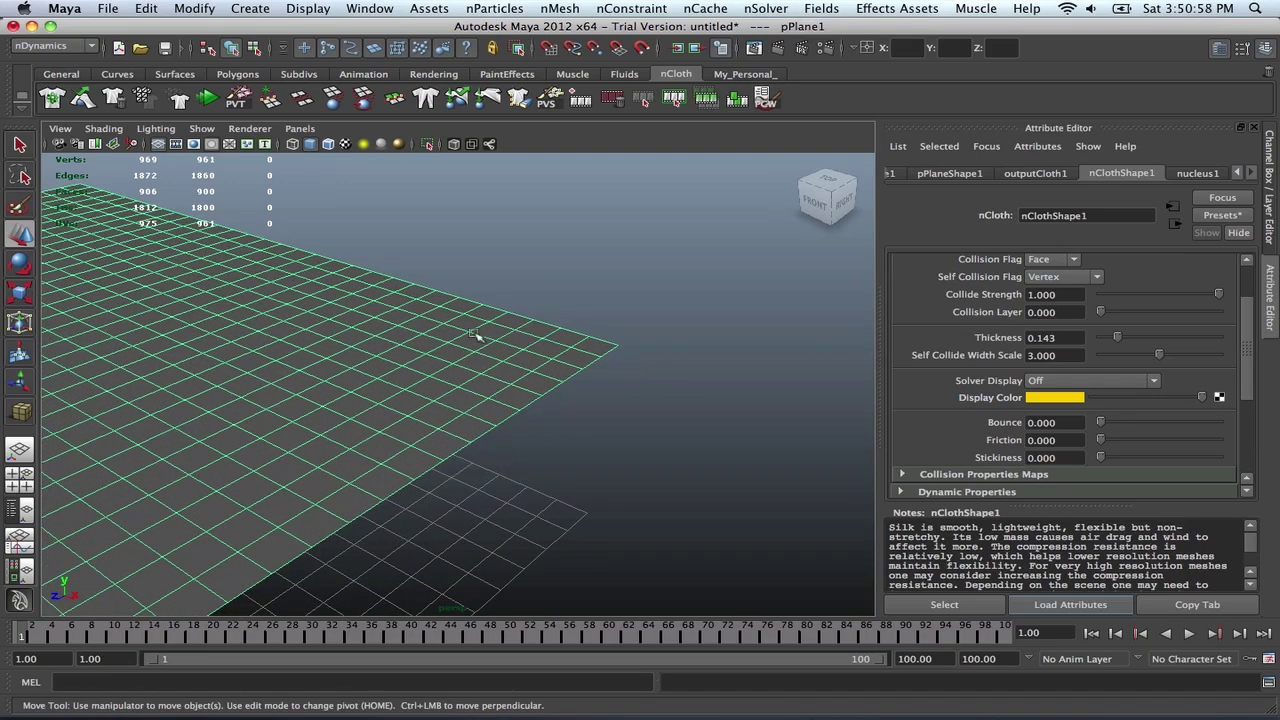
right_drag(476, 336, 383, 337)
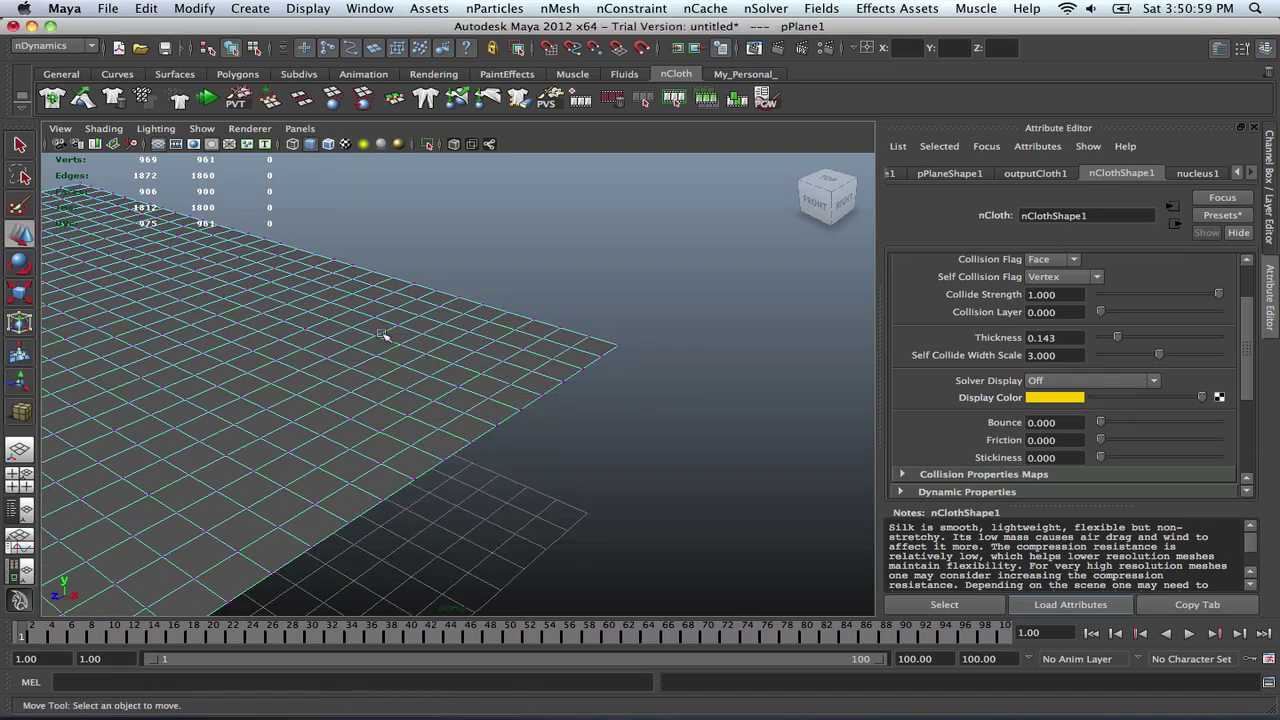
click(612, 338)
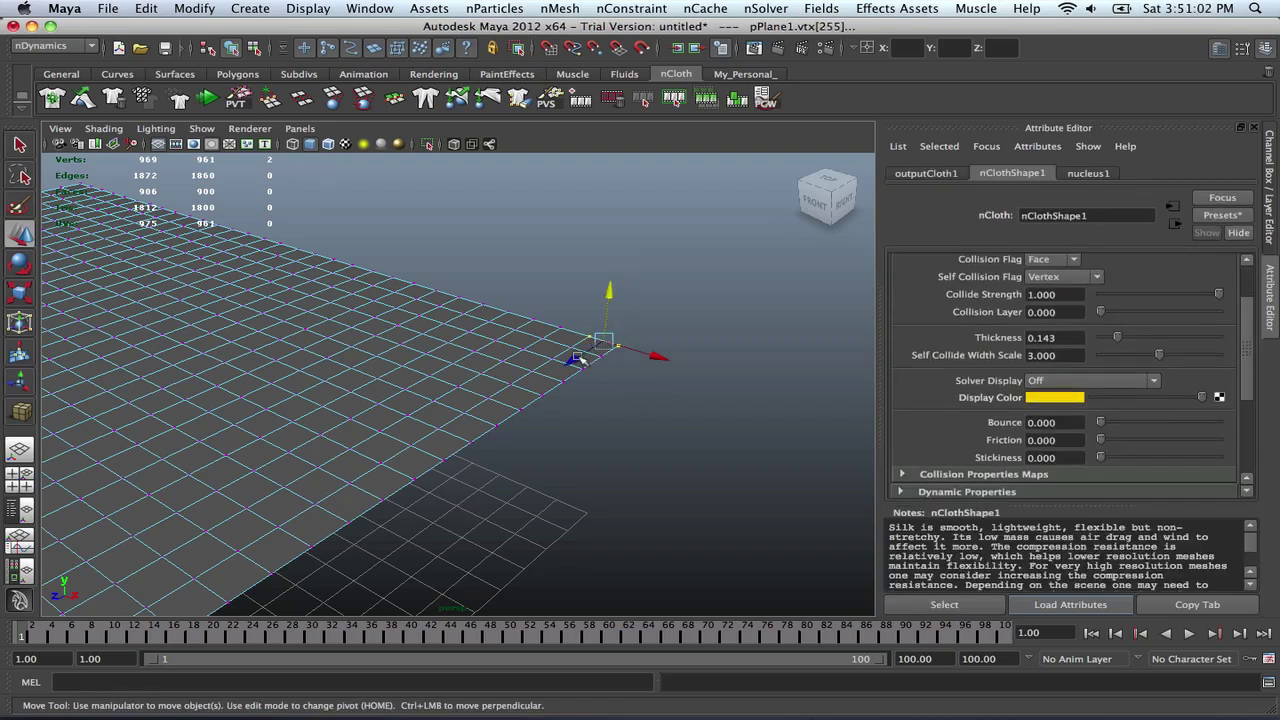
shift+drag(551, 356, 586, 376)
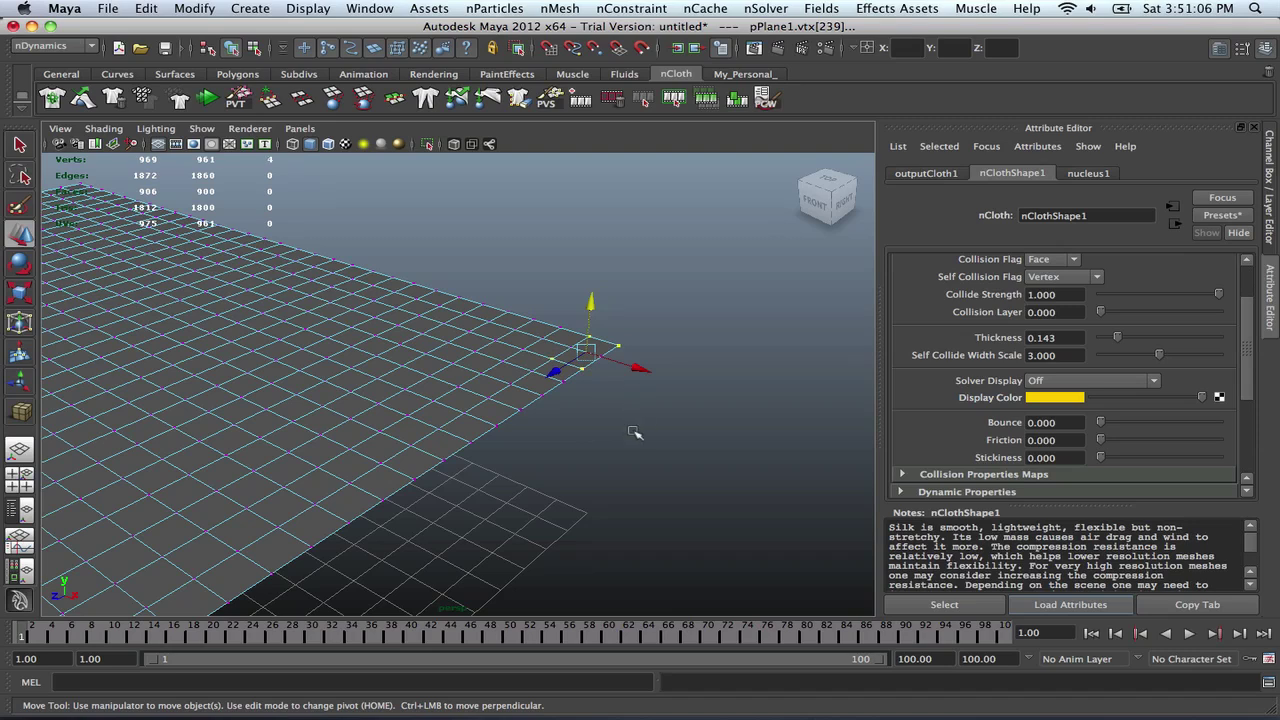
click(639, 7)
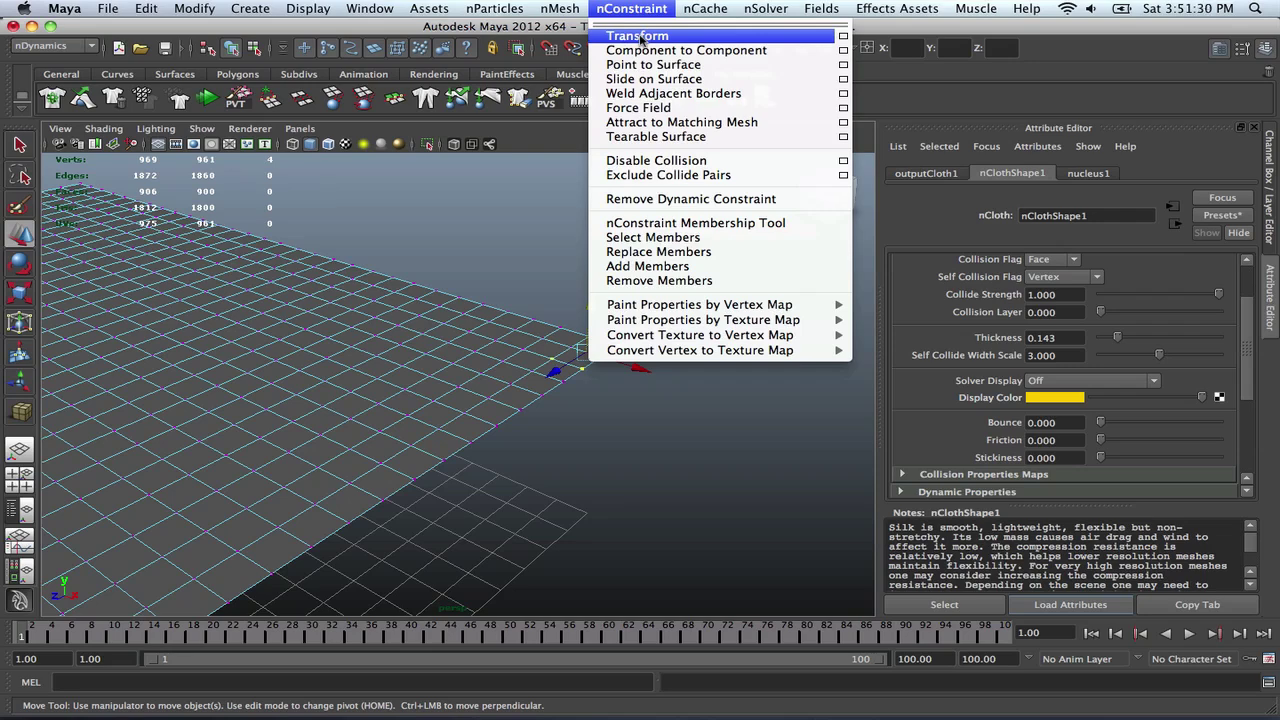
Pin the selected corner vertices with an nConstraint Transform, creating dynamicConstraintShape1
click(637, 36)
mouse_move(598, 383)
alt+mouse_down()
mouse_move(610, 365)
mouse_move(634, 371)
mouse_move(610, 372)
alt+mouse_up()
alt+drag(420, 372, 558, 352)
scroll(558, 350, up, 2)
alt+right_drag(574, 324, 611, 383)
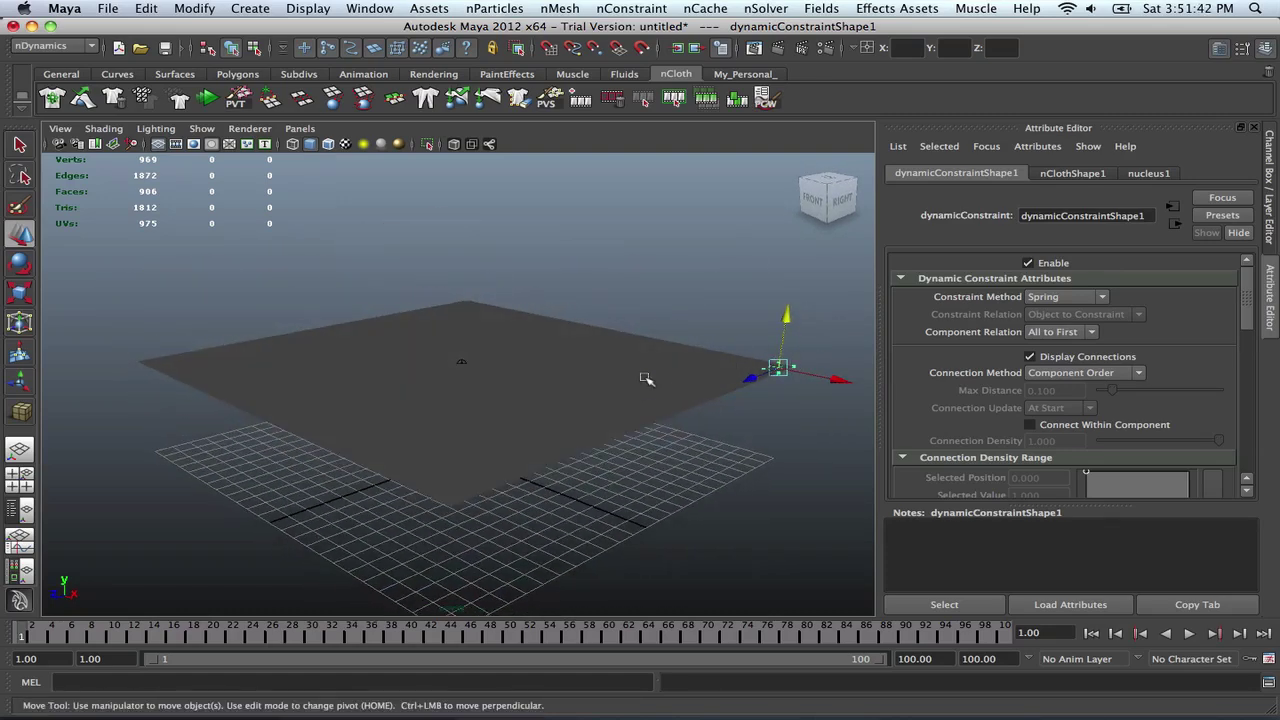
mouse_move(634, 371)
alt+mouse_down()
mouse_move(614, 363)
mouse_move(635, 352)
alt+mouse_up()
With the cloth plane selected, run the simulation to watch the silk hang from its pinned corner, then rewind to frame 1
click(581, 374)
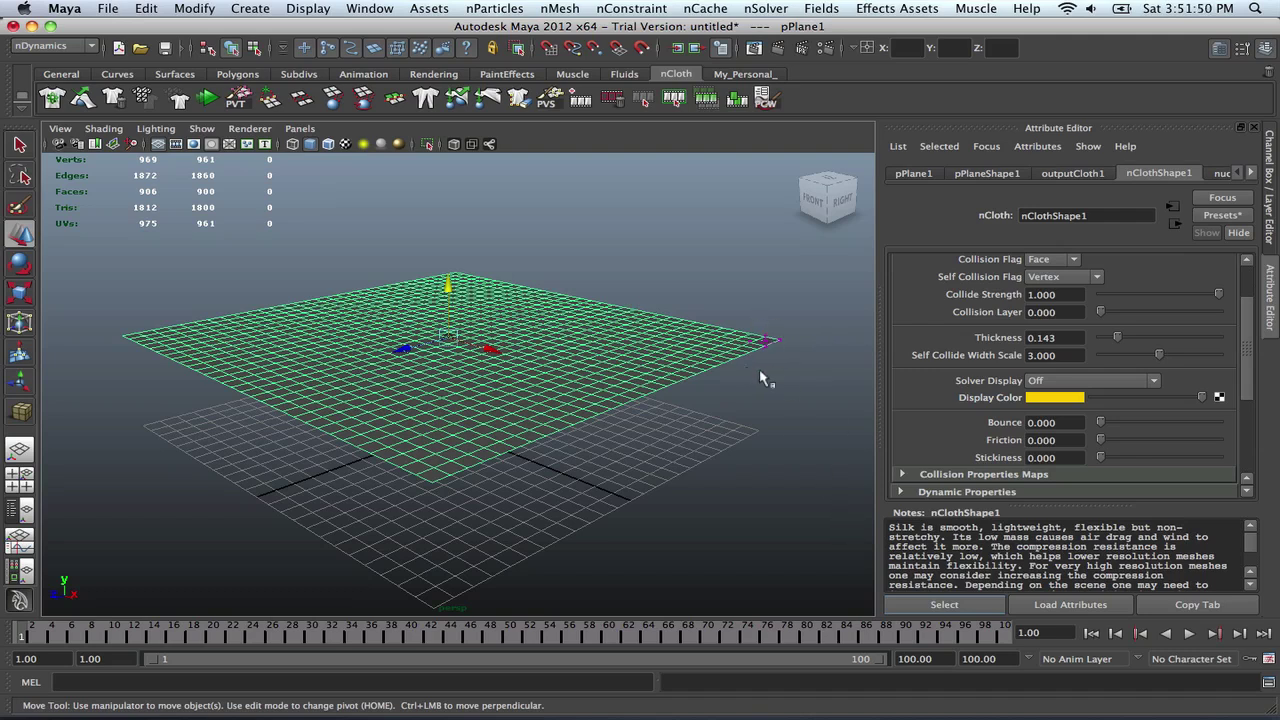
click(1188, 634)
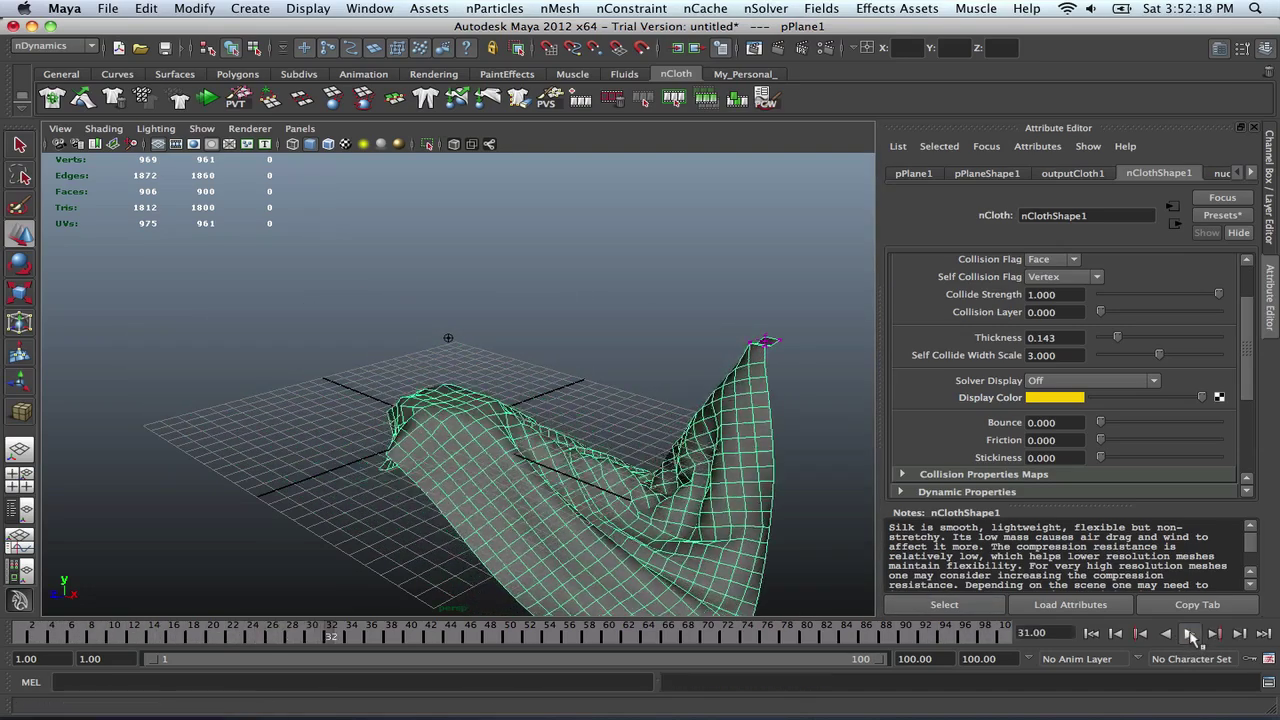
click(1190, 634)
click(1092, 633)
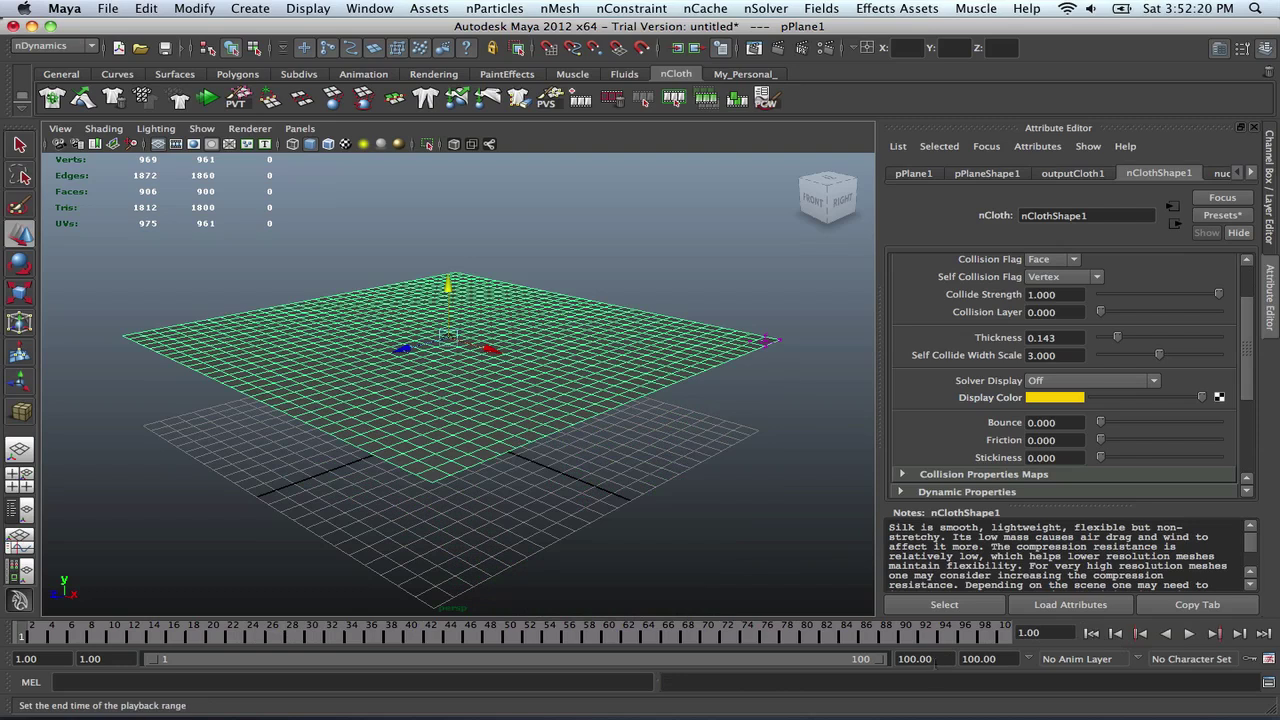
Set the playback end frame to 90
double_click(914, 658)
text(90)
key(Return)
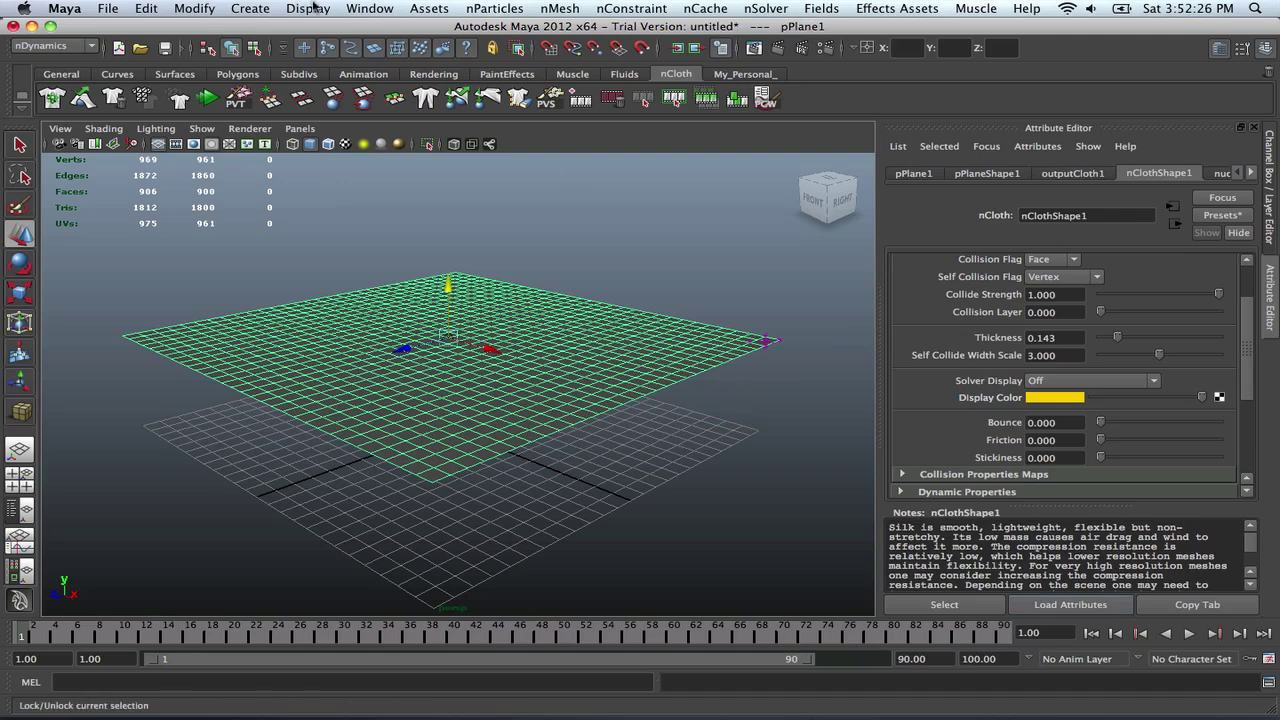
Playblast the cloth simulation from the Playblast options with Save to file left off
click(387, 6)
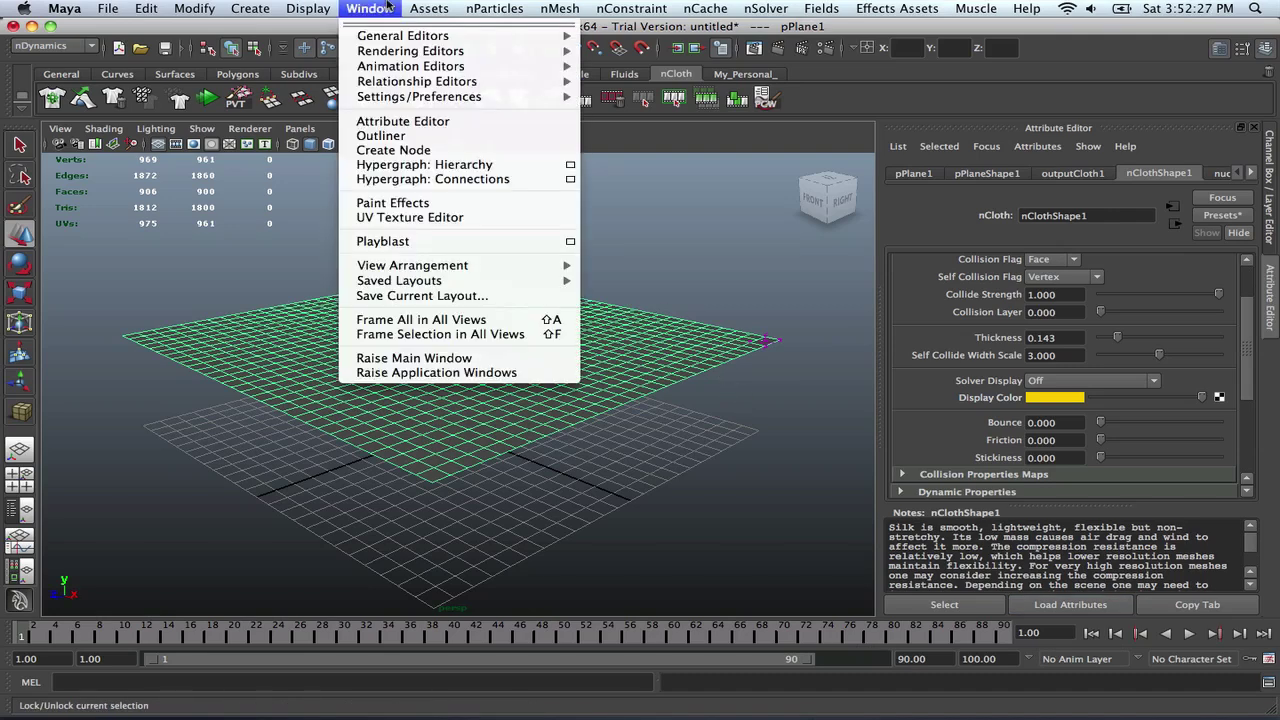
click(571, 242)
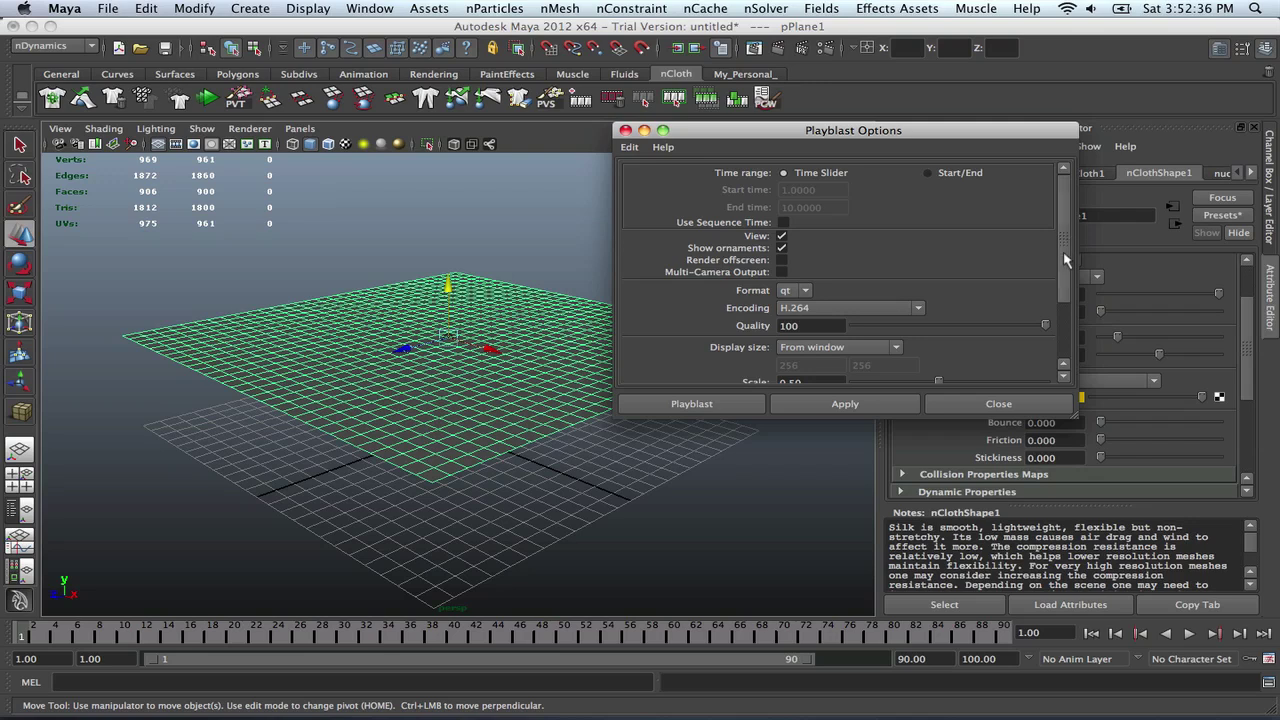
scroll(1066, 242, down, 3)
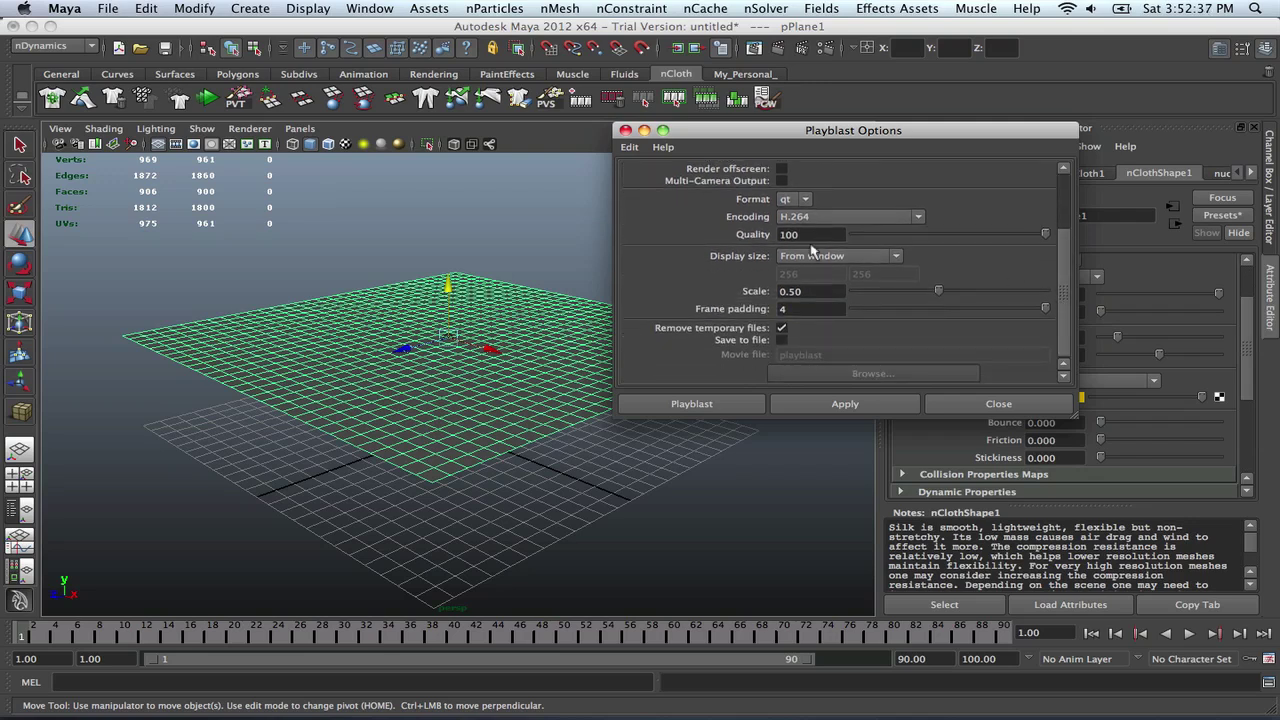
click(782, 340)
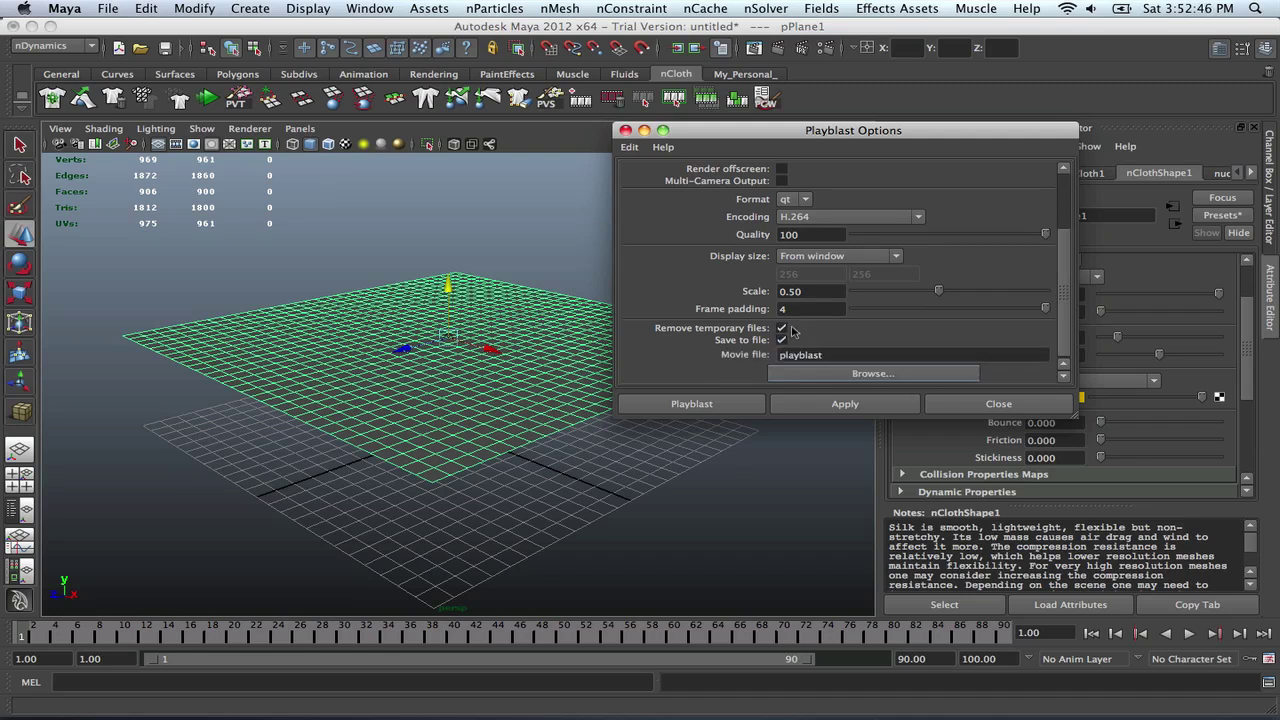
click(782, 340)
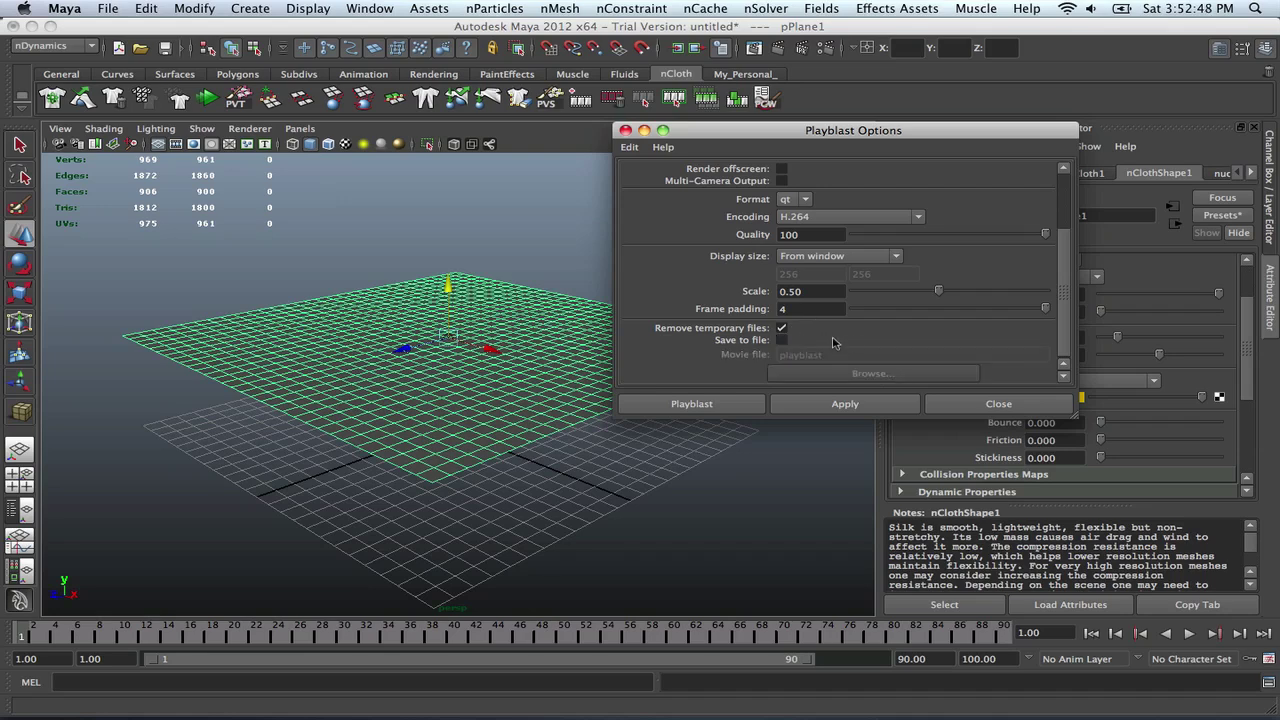
click(691, 404)
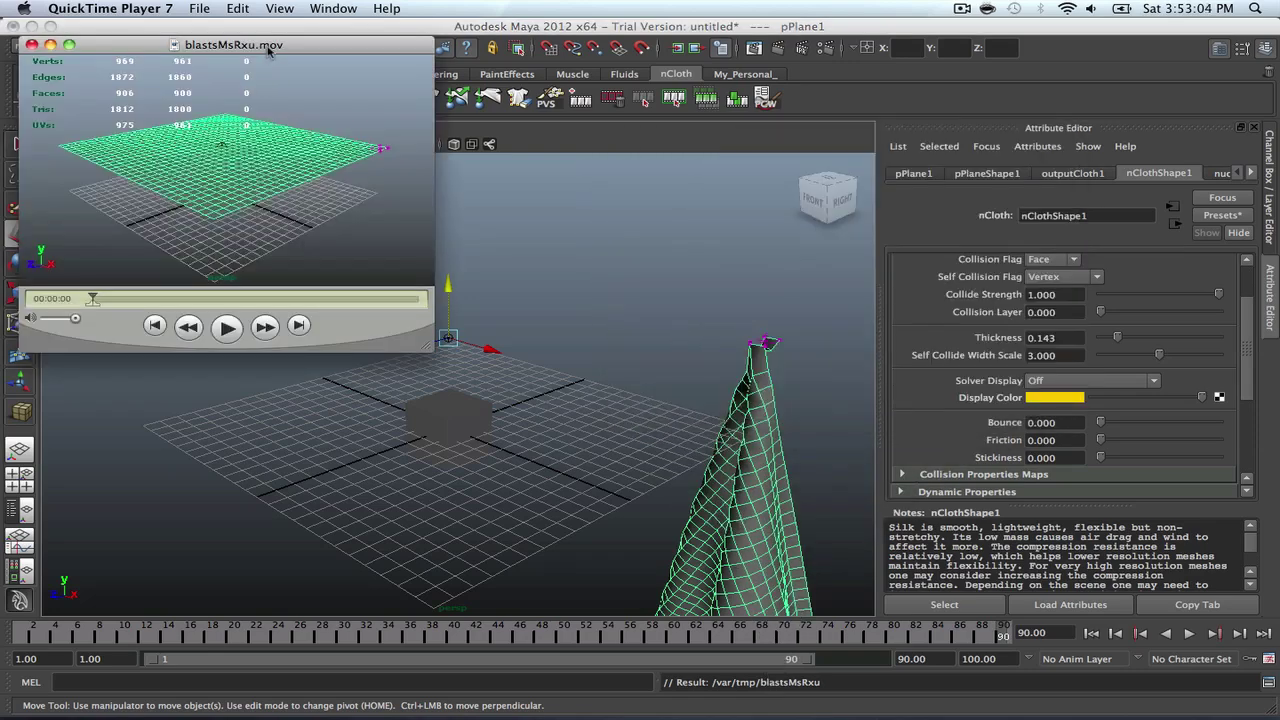
Centre and enlarge the blastsMsRxu.mov window, then play, restart and pause the silk drape movie
drag(268, 50, 760, 126)
drag(922, 428, 1120, 537)
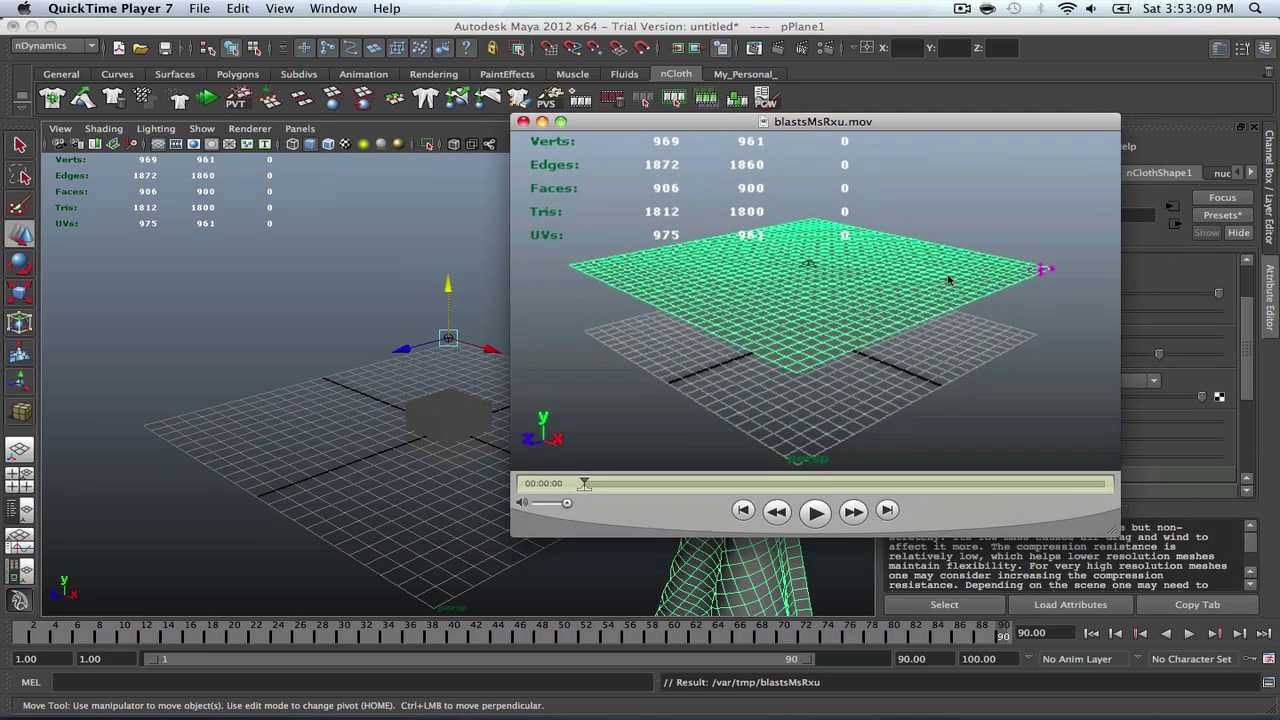
click(815, 512)
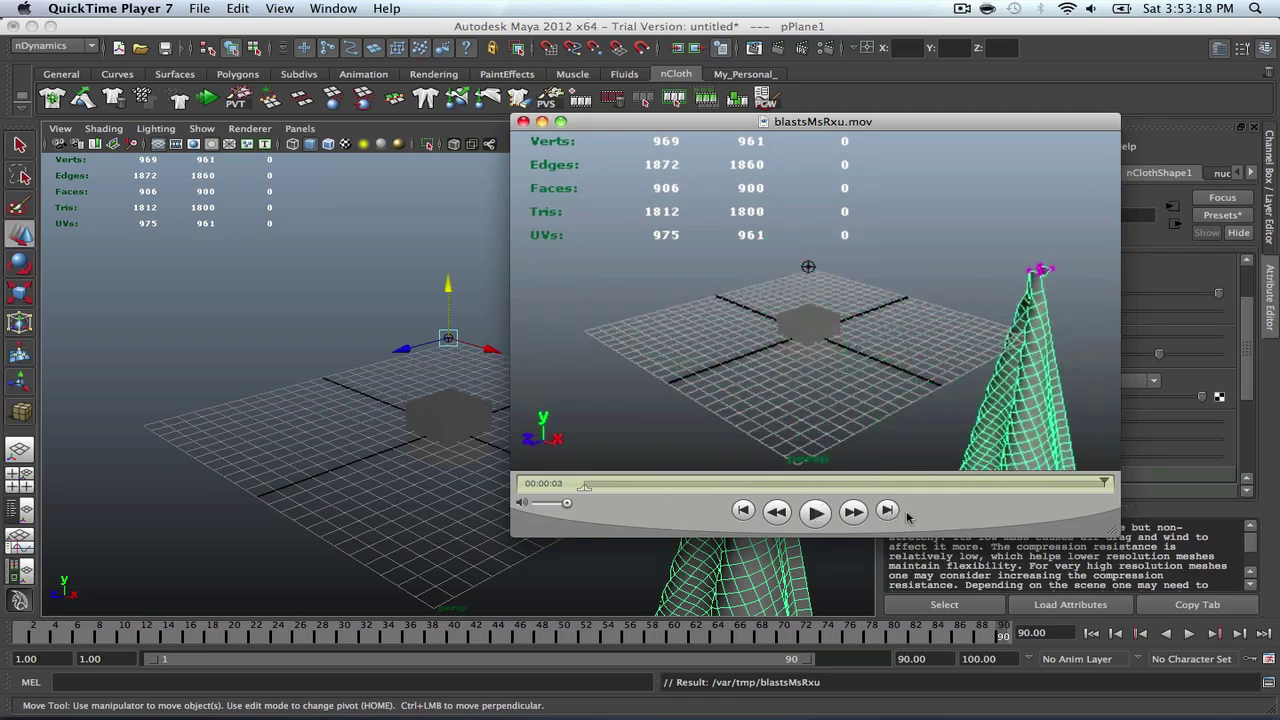
click(826, 512)
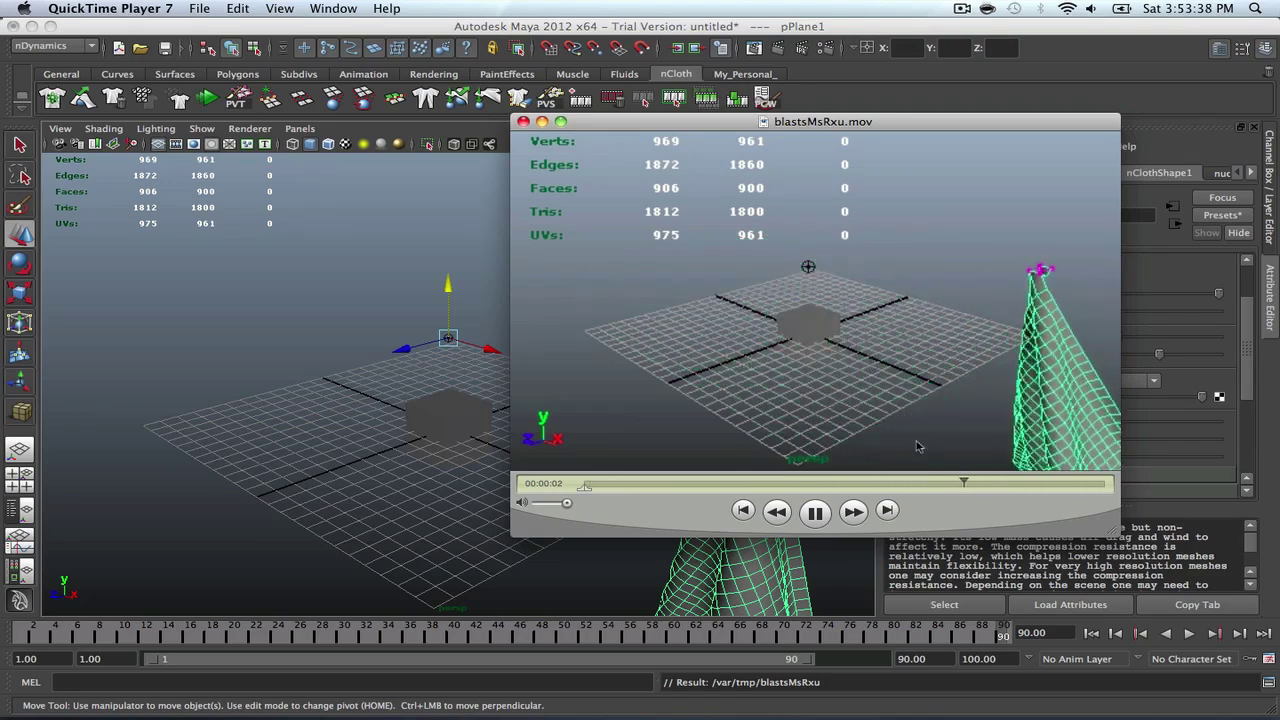
click(815, 512)
Close the blastsMsRxu.mov QuickTime window to return to the Maya scene at frame 90
click(523, 122)
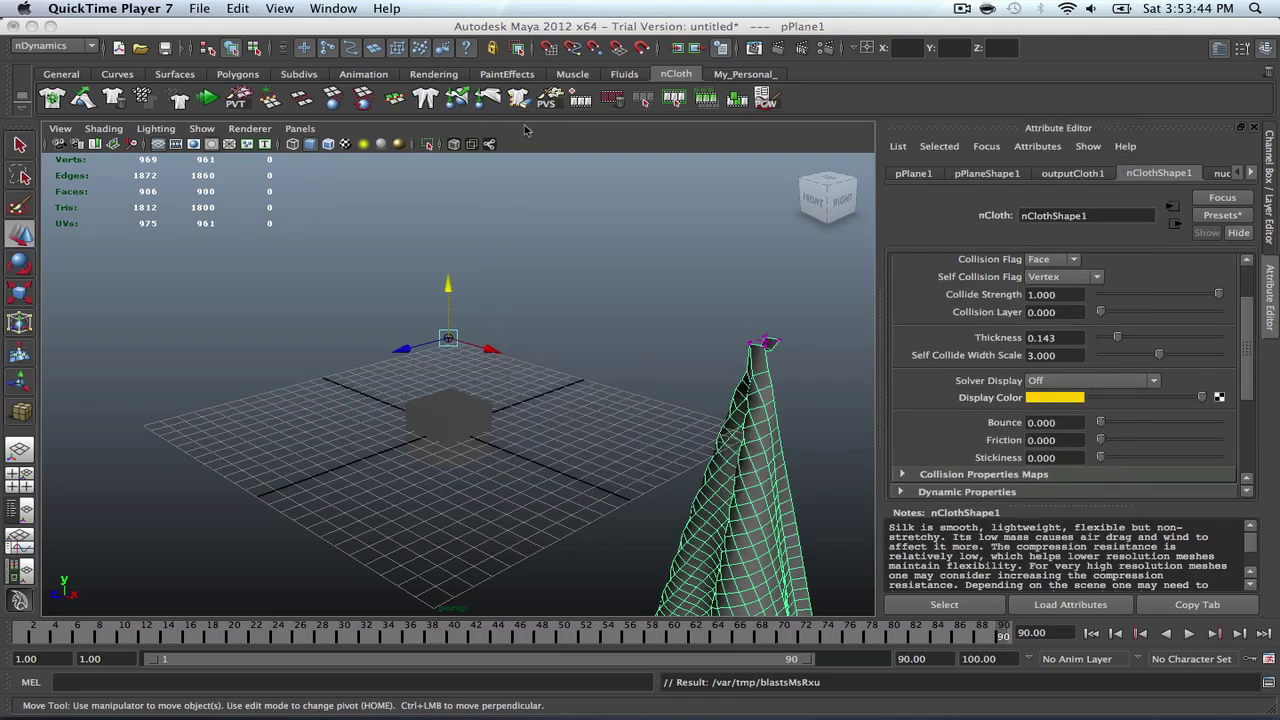